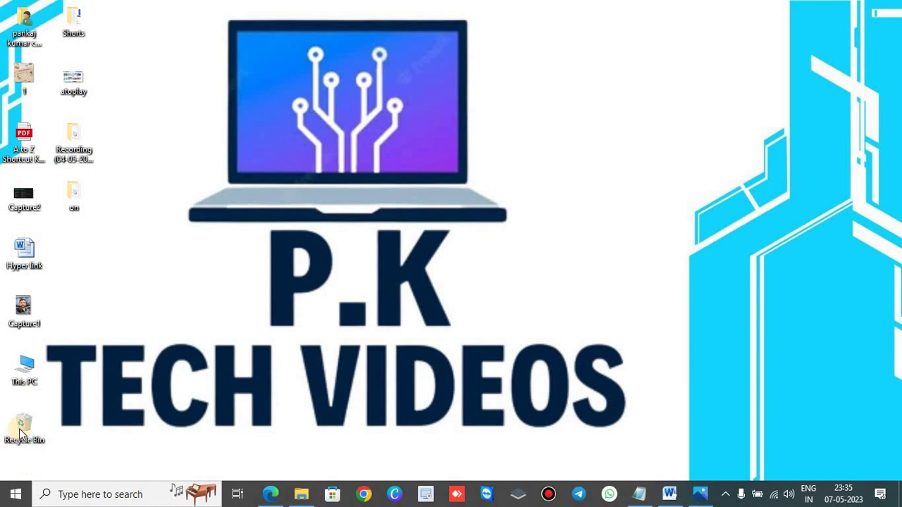
- Refresh the desktop from its right-click menu, then switch to the Word document
right_click(280, 225)
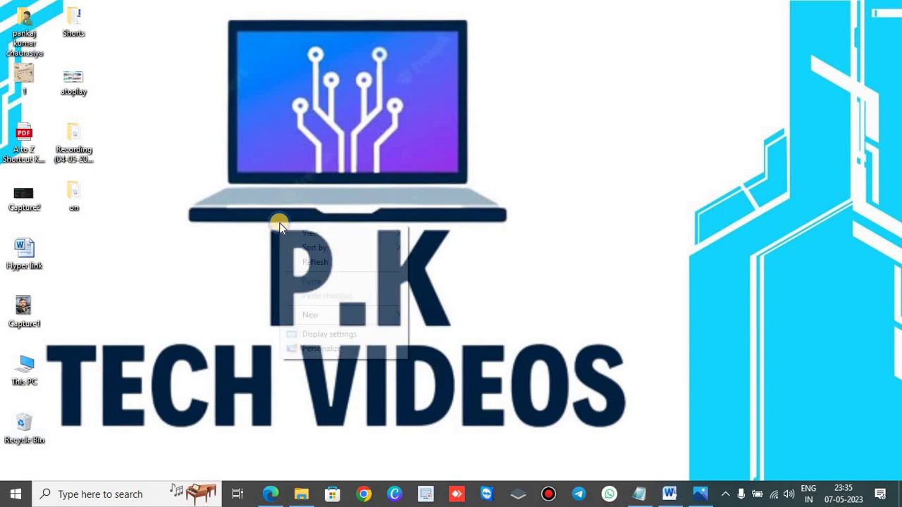
left_click(298, 261)
key("alt+Tab")
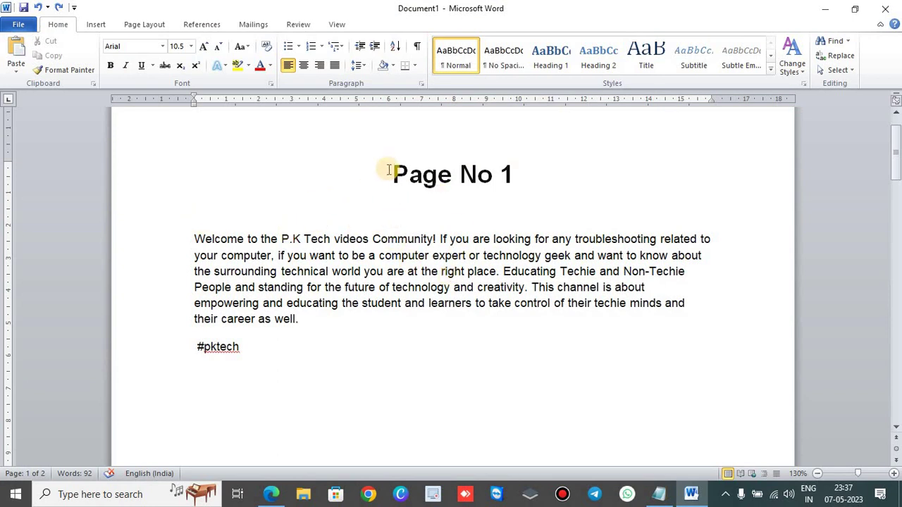
- Select the Page No 1 heading, the Page No 2 heading, and the paragraph with #pktech
left_click_drag(388, 168, 528, 188)
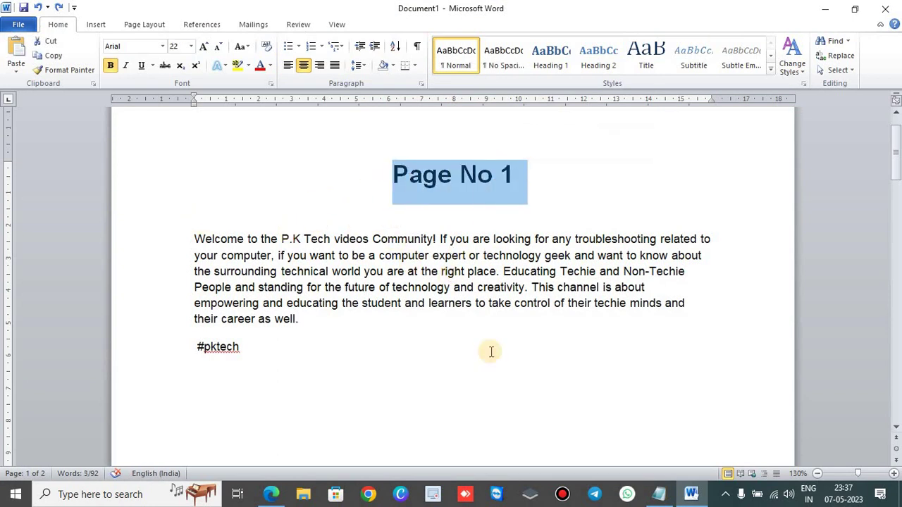
scroll(492, 352, "down", 10)
scroll(491, 353, "down", 3)
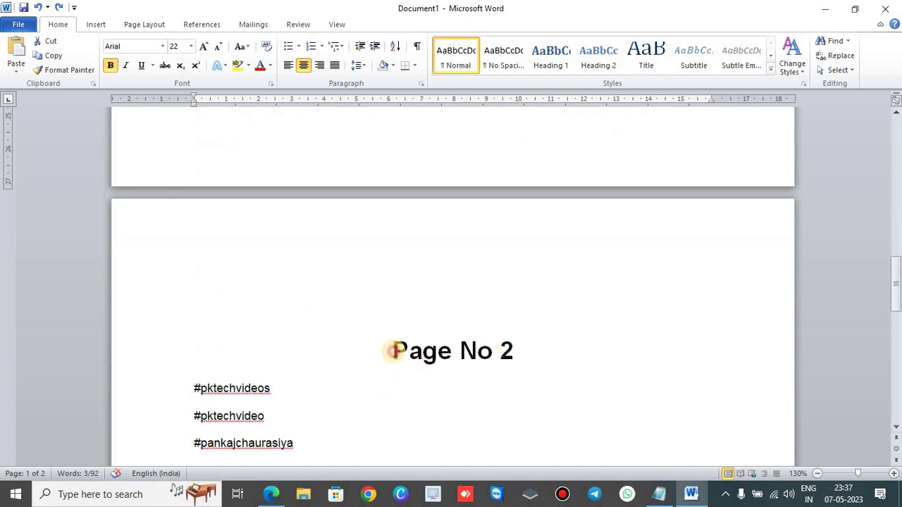
left_click_drag(392, 351, 546, 349)
scroll(545, 348, "up", 15)
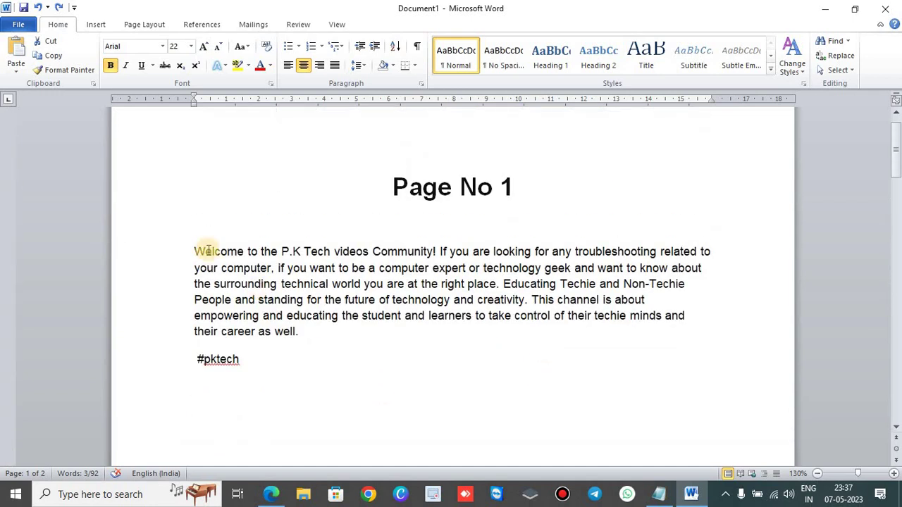
left_click_drag(196, 250, 405, 393)
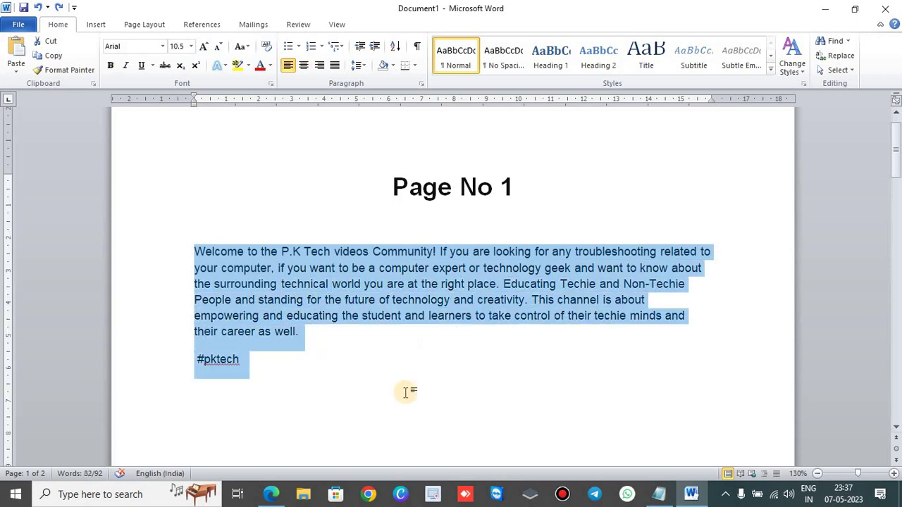
- Deselect the paragraph and scroll down through both pages and back up
left_click(333, 251)
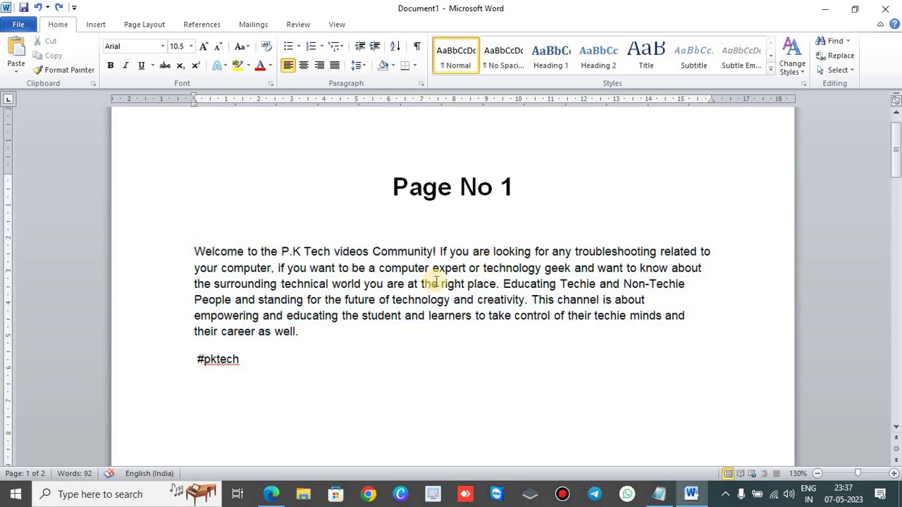
scroll(449, 344, "down", 15)
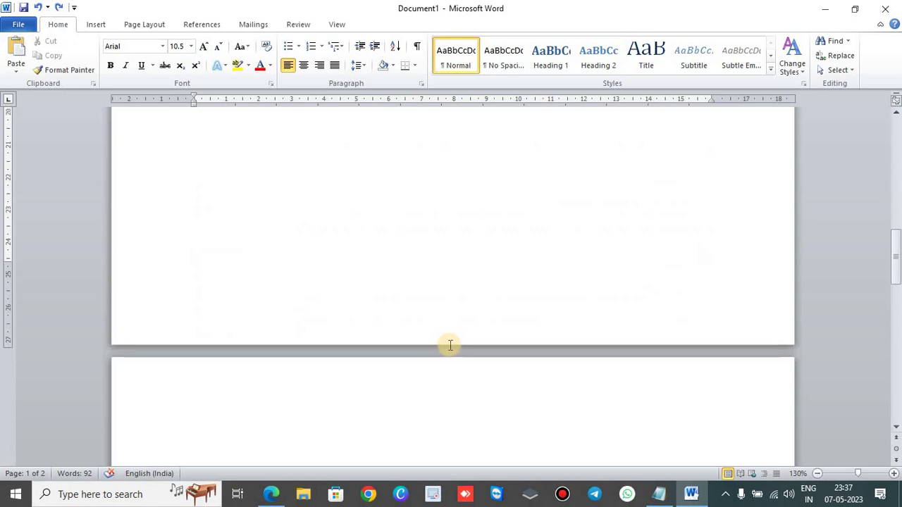
scroll(449, 345, "down", 5)
scroll(449, 345, "up", 8)
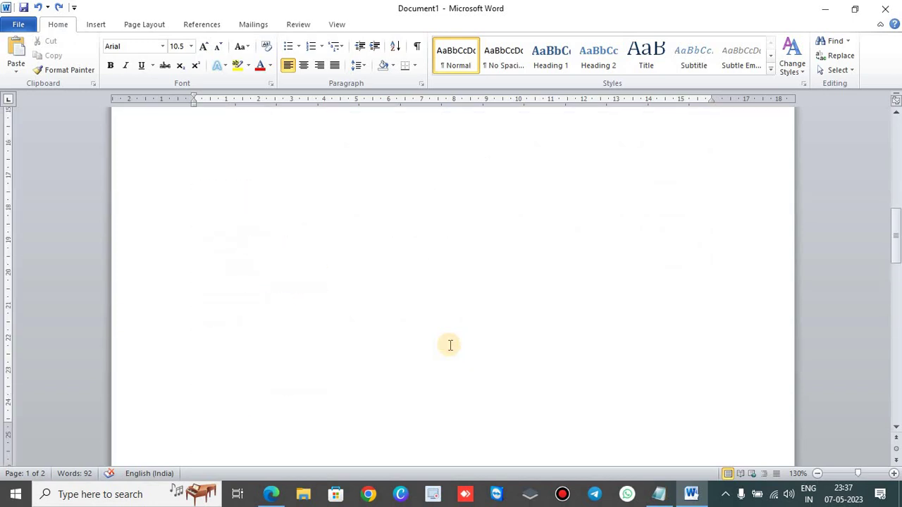
scroll(450, 344, "up", 3)
scroll(449, 345, "up", 2)
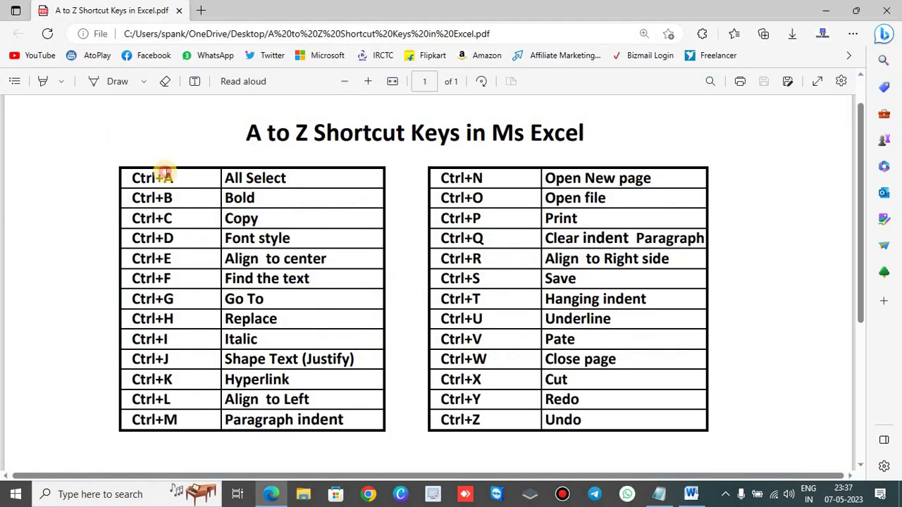
- Highlight Ctrl+A and its All Select description in the shortcut PDF, then return to Word
left_click_drag(172, 176, 121, 178)
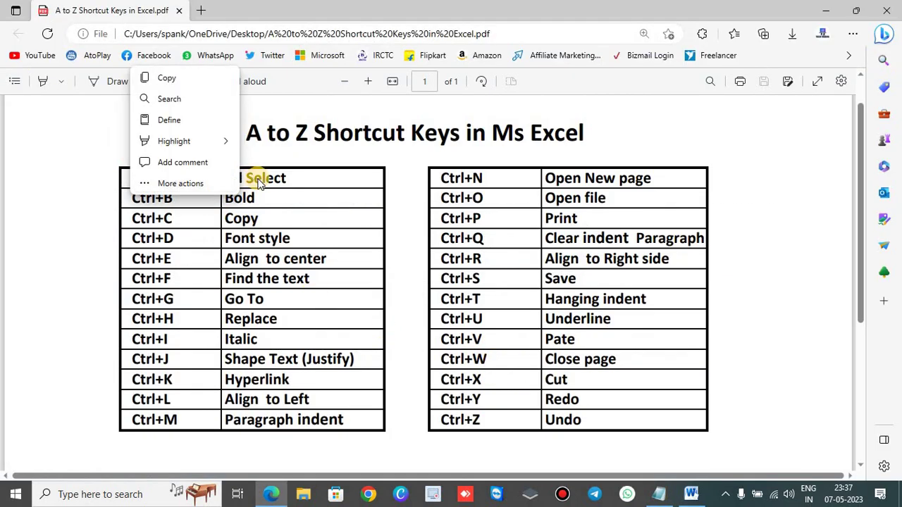
left_click_drag(224, 178, 304, 179)
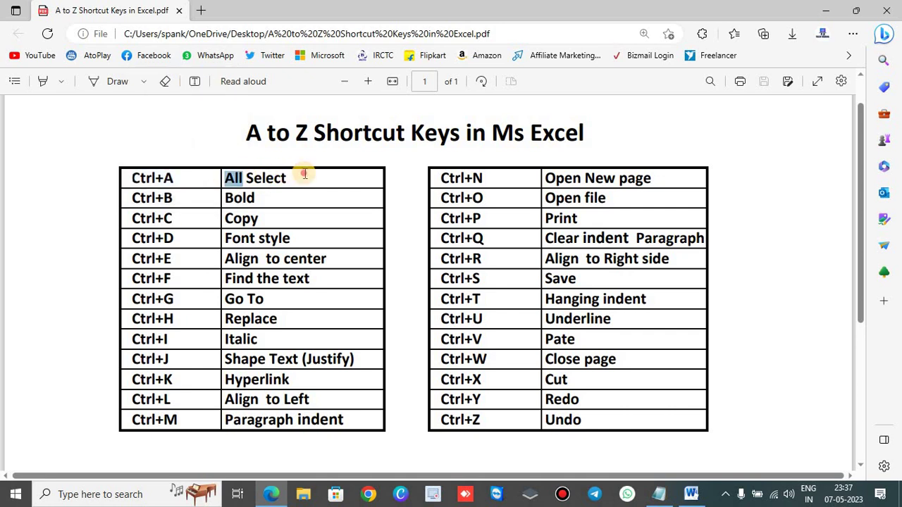
key("alt+Tab")
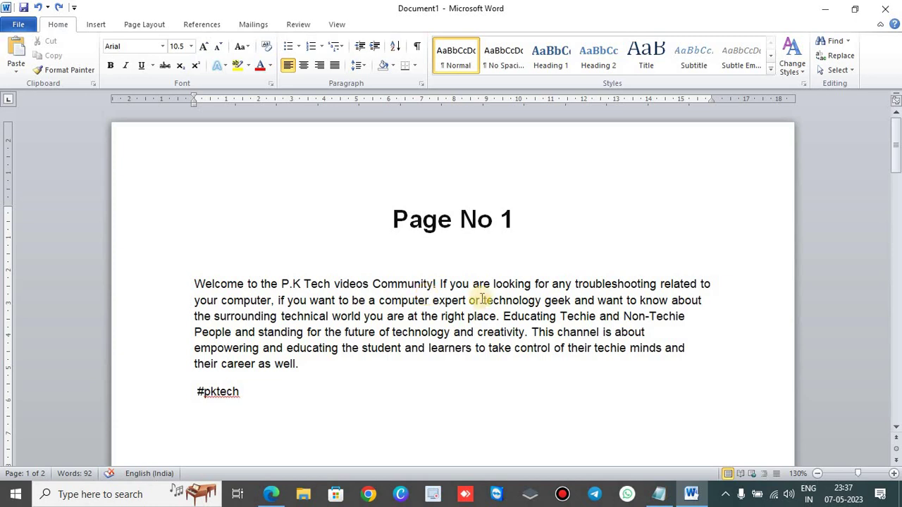
- Select the whole document with Ctrl+A and scroll through both pages to check it
left_click(432, 300)
key("ctrl+a")
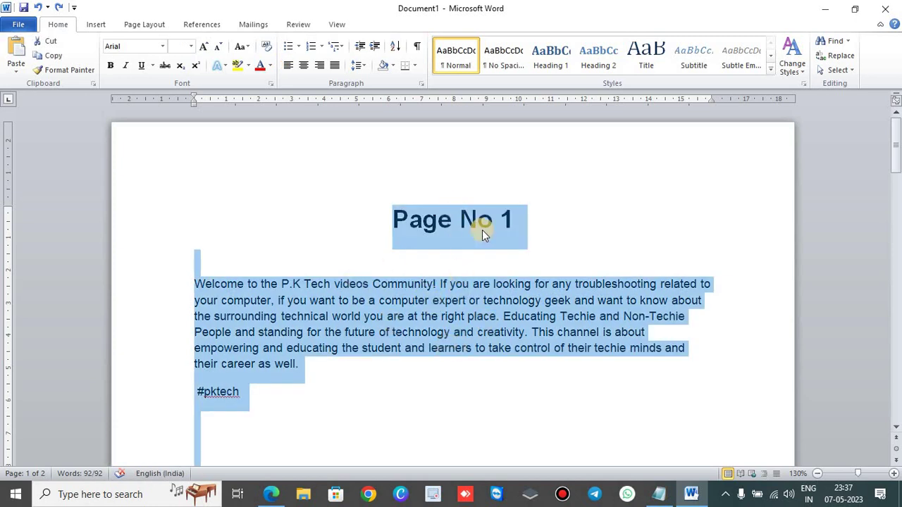
scroll(459, 365, "down", 5)
scroll(458, 365, "down", 5)
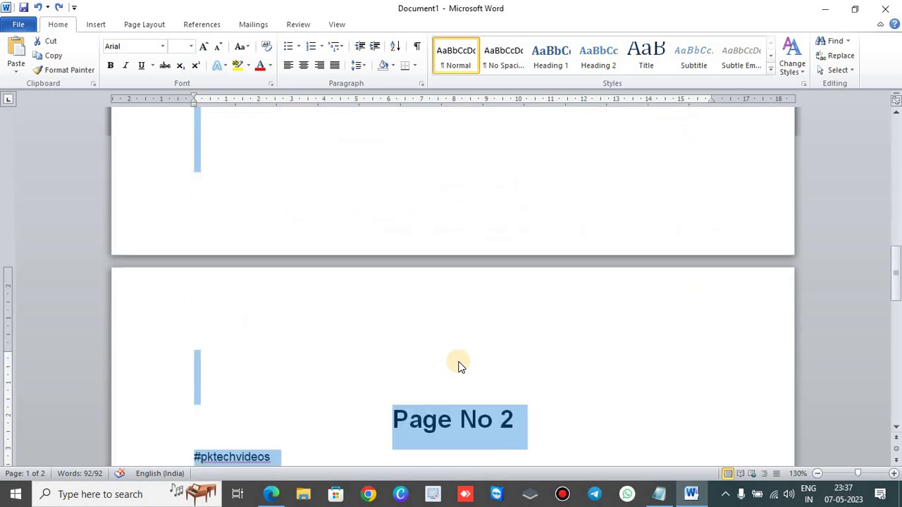
scroll(458, 365, "down", 5)
scroll(458, 365, "up", 4)
scroll(458, 365, "up", 8)
scroll(458, 365, "up", 4)
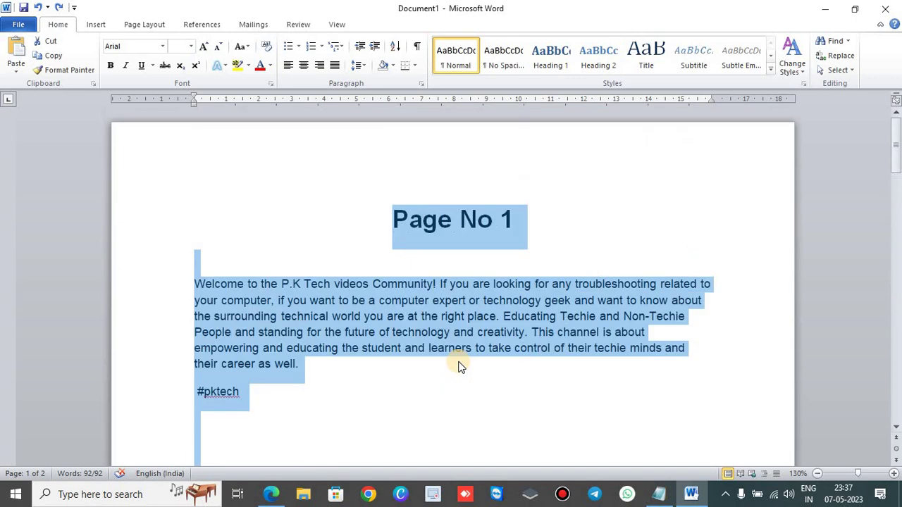
- Clear the Word selection and highlight the Ctrl+B entry in the shortcut PDF
left_click(437, 328)
key("alt+Tab")
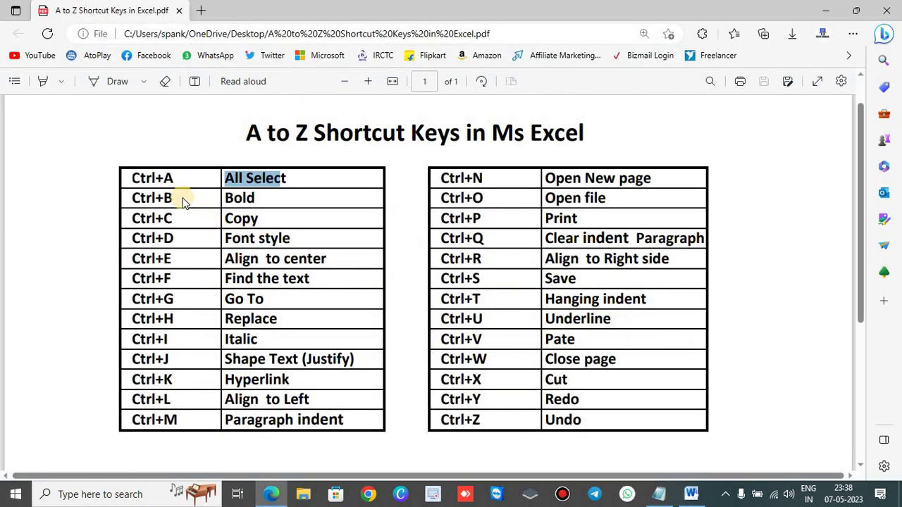
left_click(134, 198)
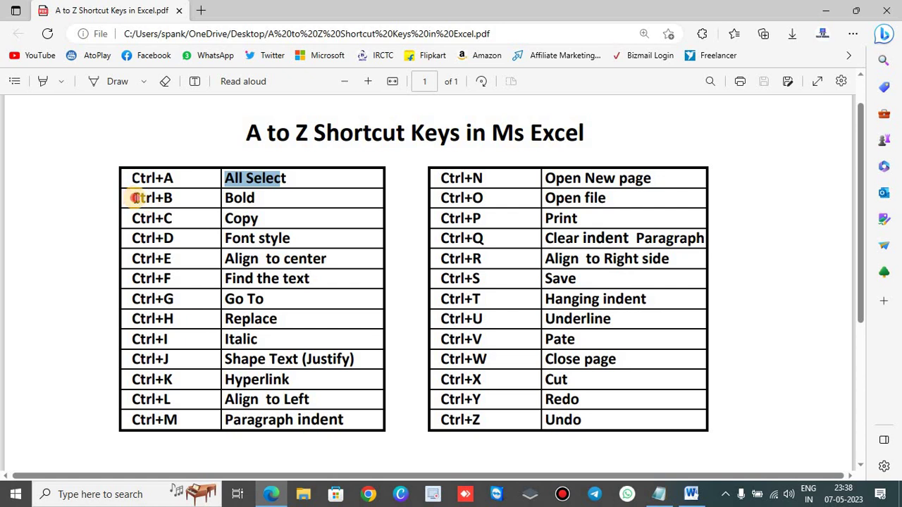
left_click_drag(134, 198, 224, 205)
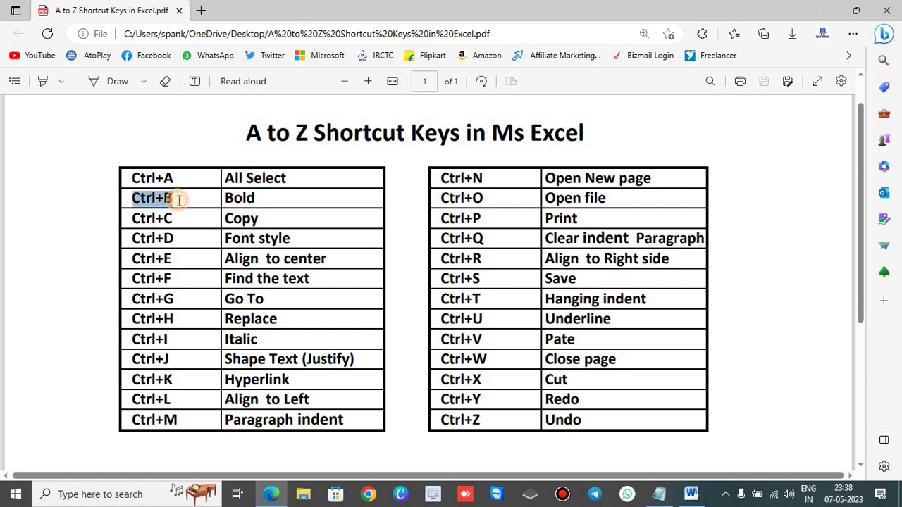
- Highlight the word Bold and the title's 'Shortcut' in the PDF, then return to Word
left_click(231, 201)
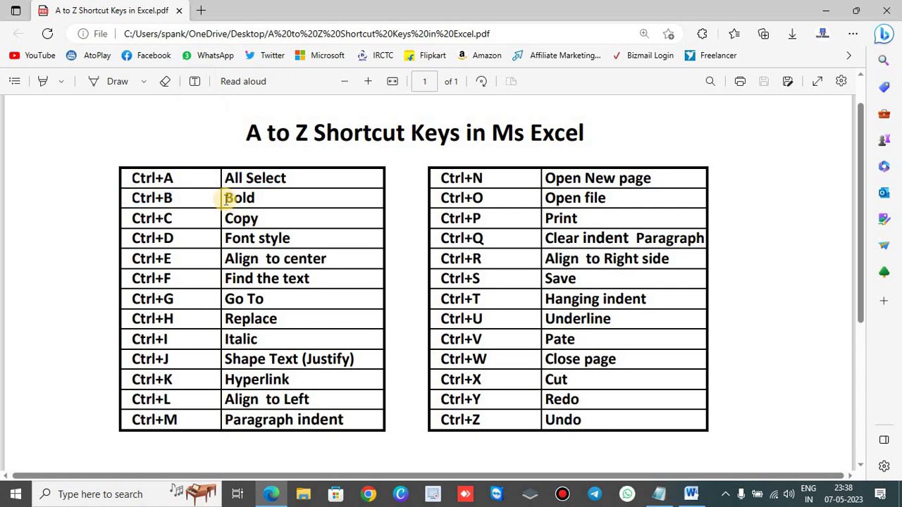
left_click_drag(227, 200, 264, 202)
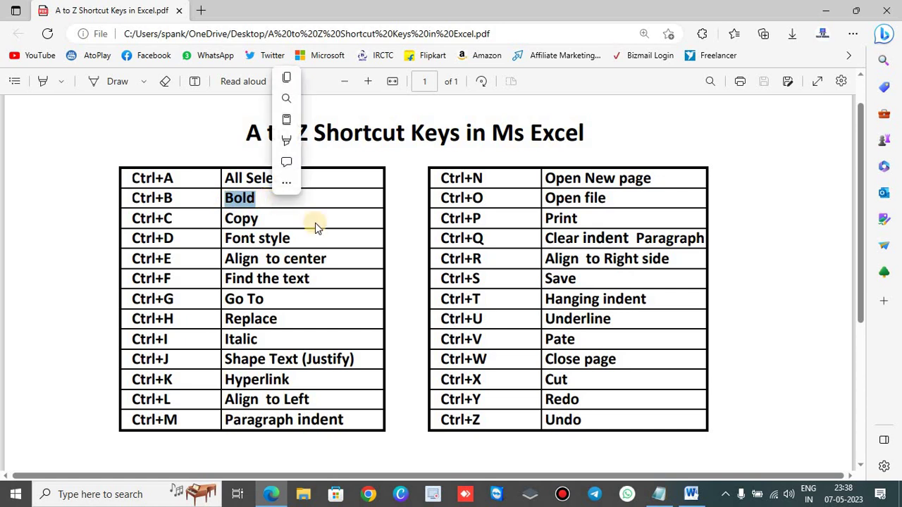
left_click(345, 134)
left_click_drag(327, 134, 402, 134)
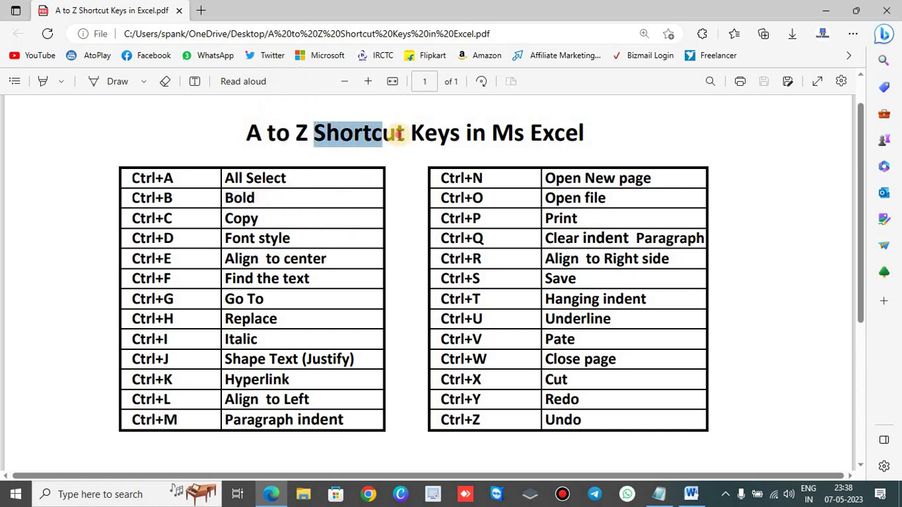
left_click(344, 147)
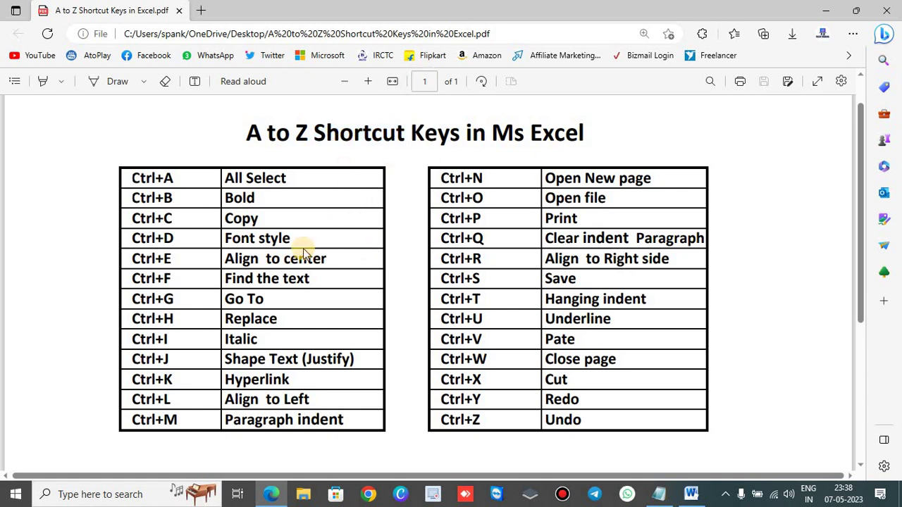
key("alt+Tab")
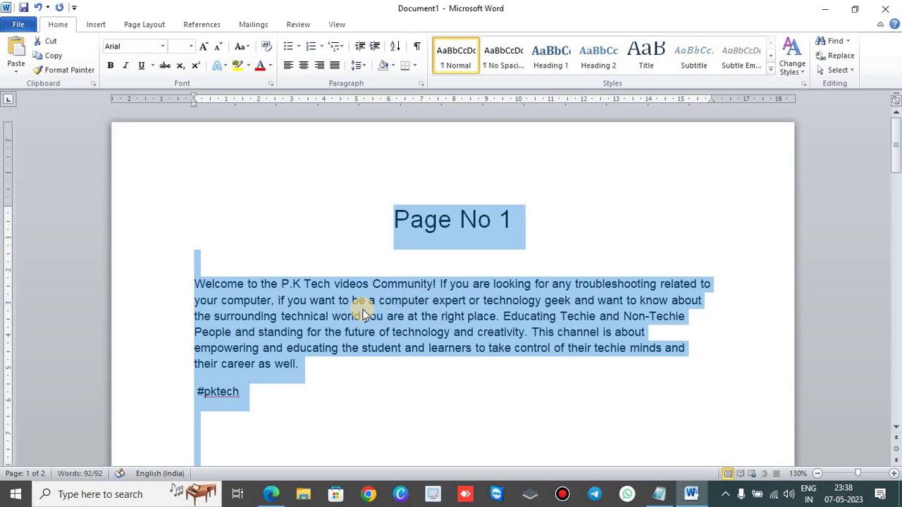
- Practise selecting the Page No 1 heading and the W of Welcome, then deselect
left_click(437, 384)
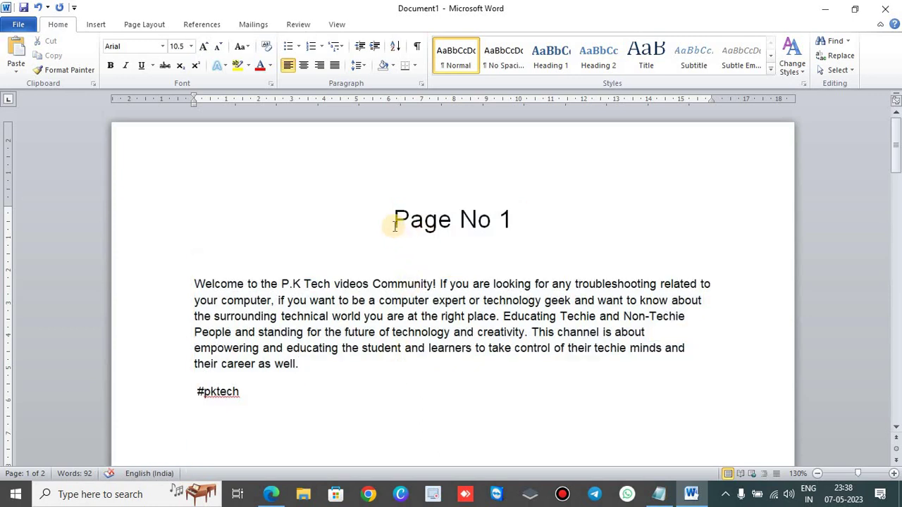
left_click_drag(393, 221, 516, 218)
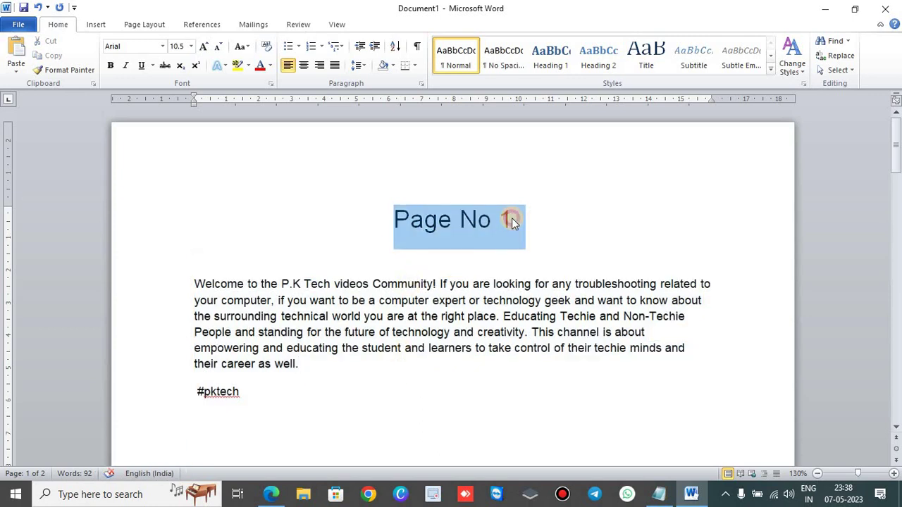
left_click(308, 301)
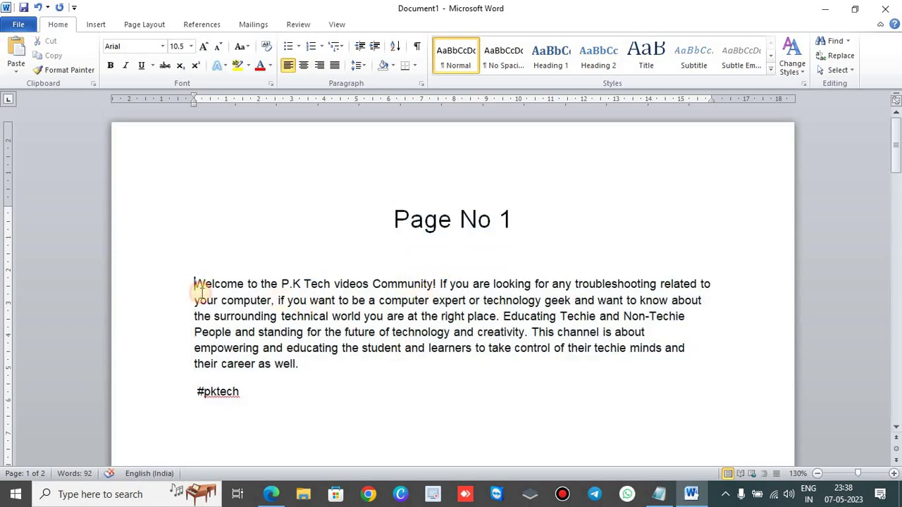
left_click_drag(195, 283, 207, 286)
left_click(382, 219)
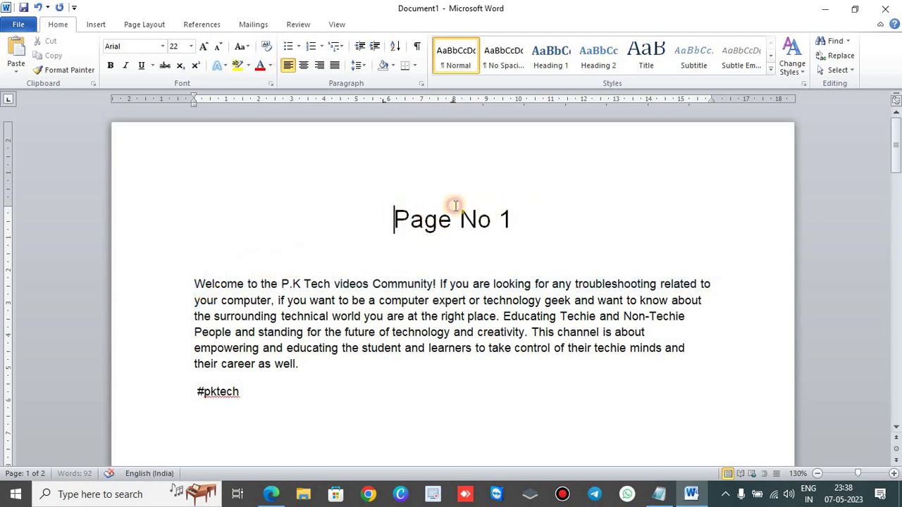
left_click(525, 206, "shift")
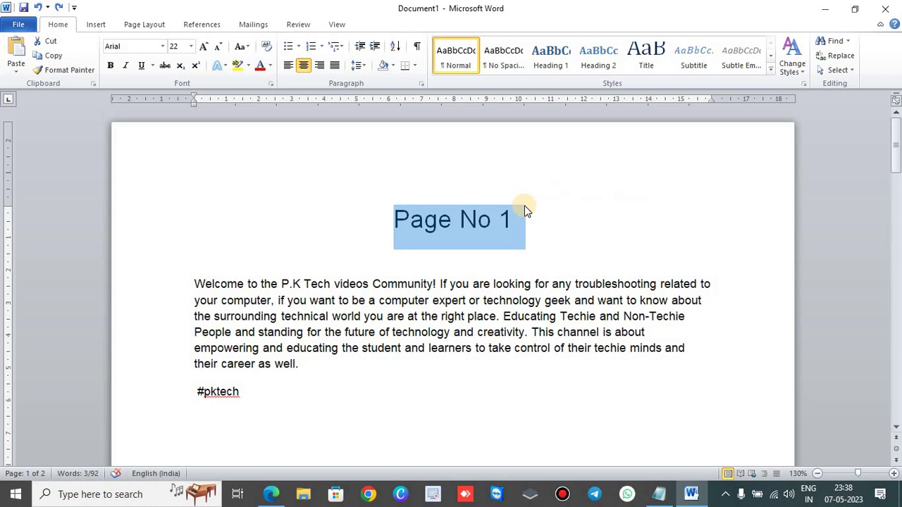
left_click(430, 256)
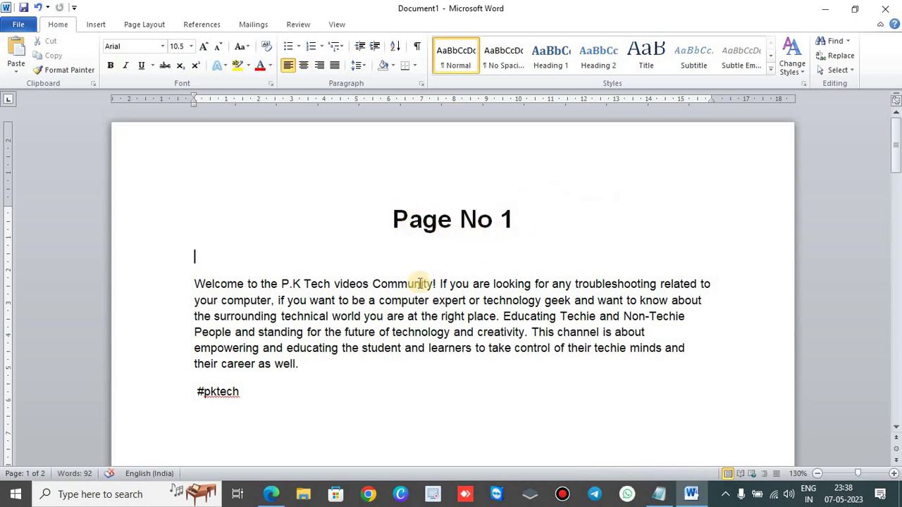
- Highlight the Ctrl+C entry in the shortcut PDF, then return to Word
key("alt+Tab")
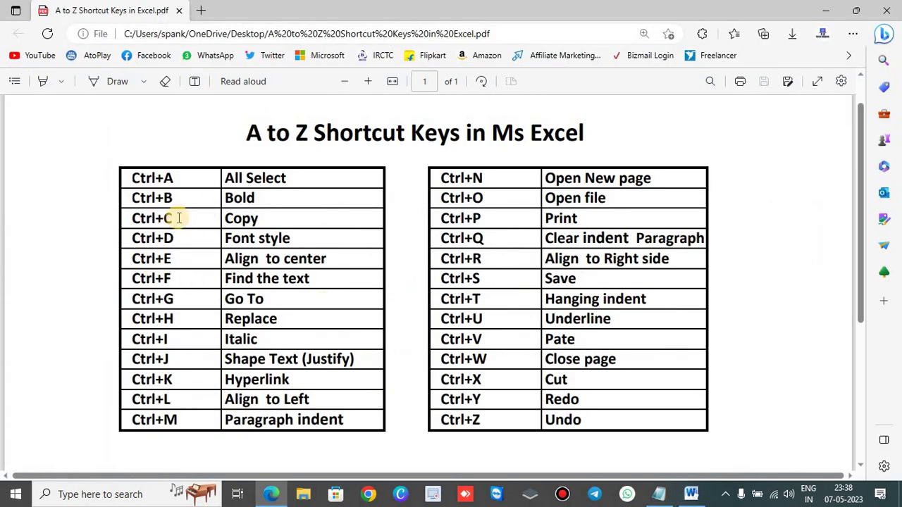
left_click_drag(180, 219, 129, 219)
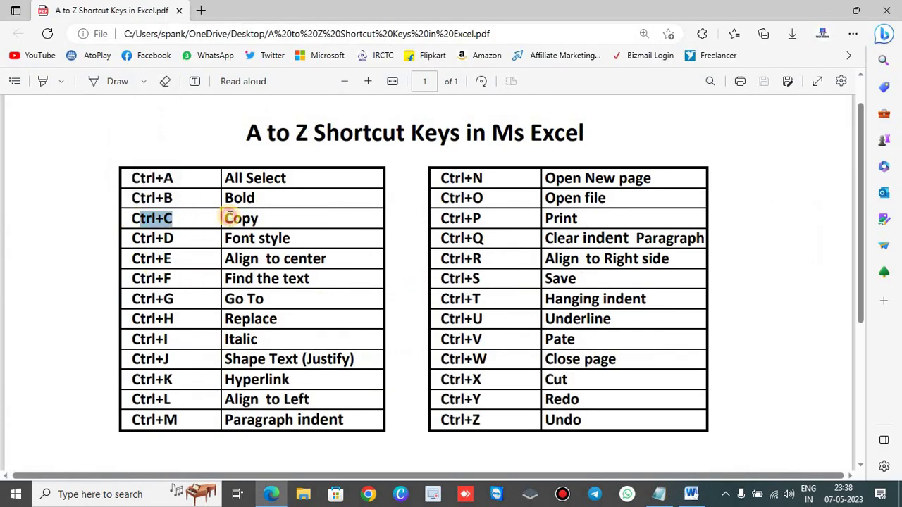
left_click(265, 227)
key("alt+Tab")
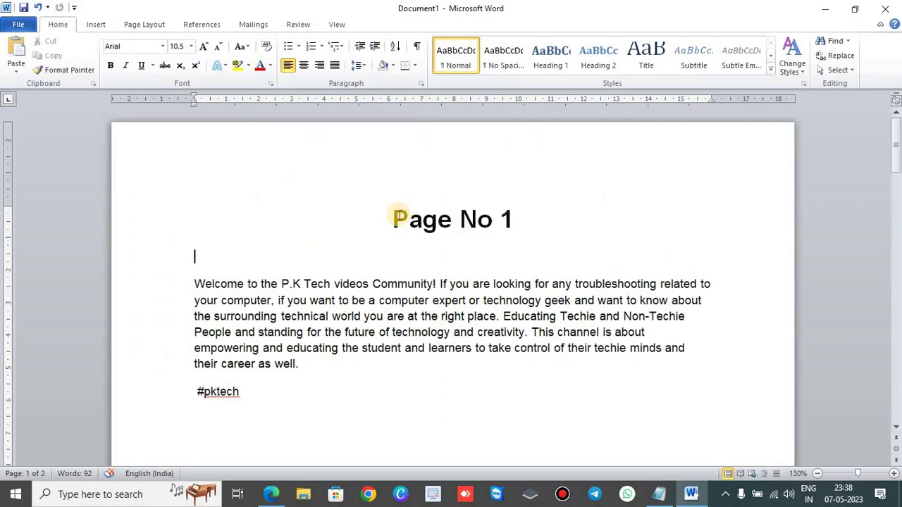
left_click_drag(399, 216, 513, 221)
key("ctrl+c")
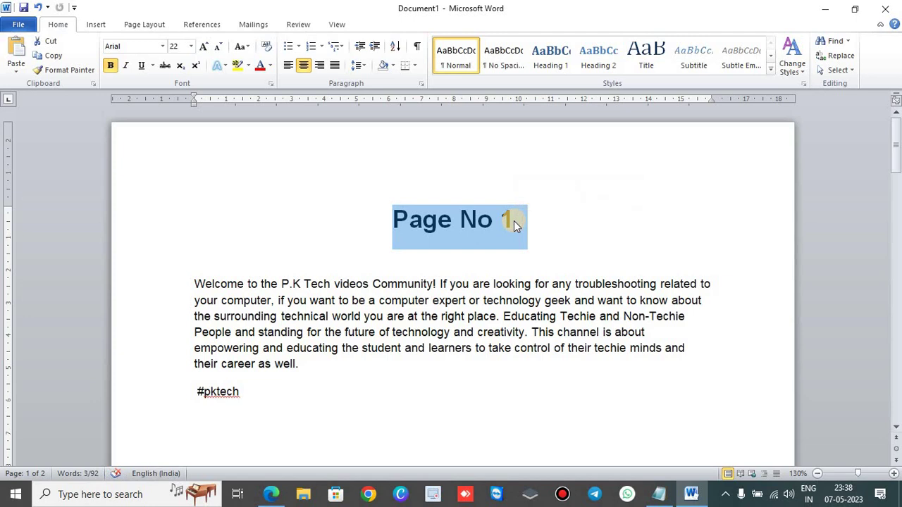
left_click(308, 400)
key("Return")
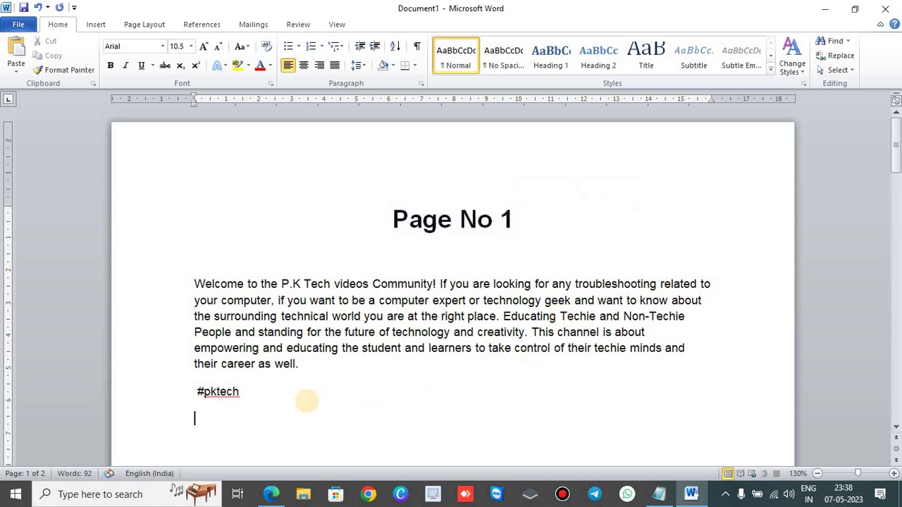
key("ctrl+v")
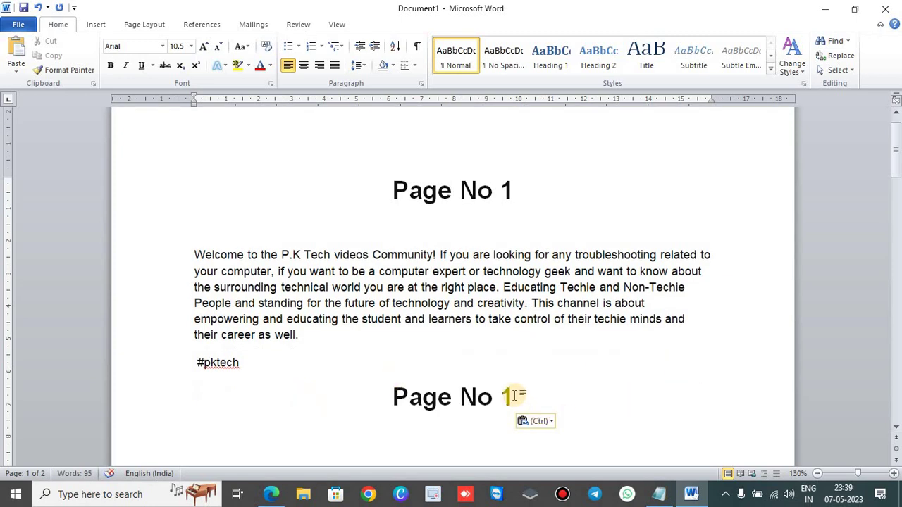
key("ctrl+z")
scroll(413, 379, "up", 1)
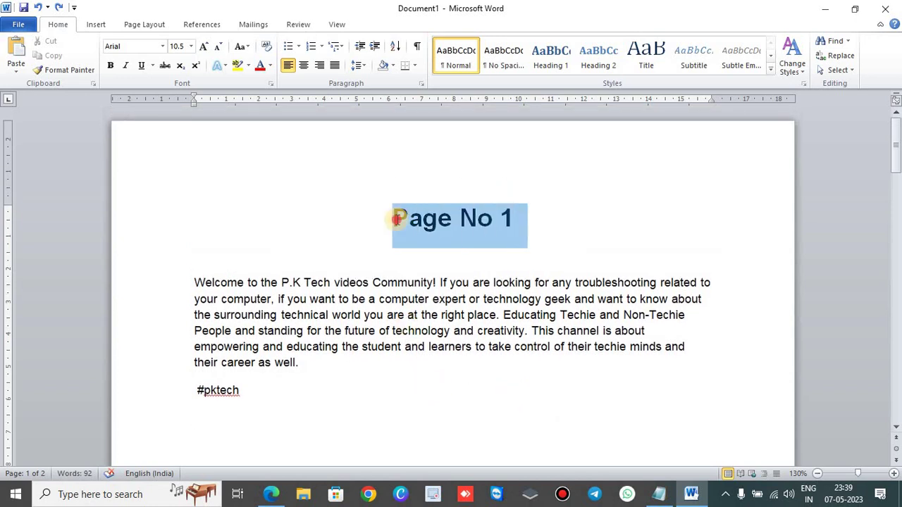
left_click_drag(514, 215, 396, 218)
key("alt+Tab")
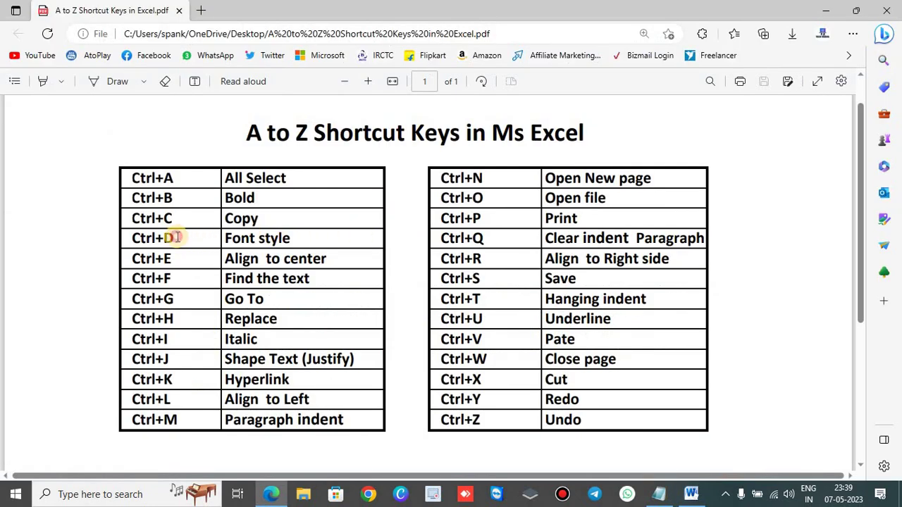
left_click_drag(176, 238, 120, 238)
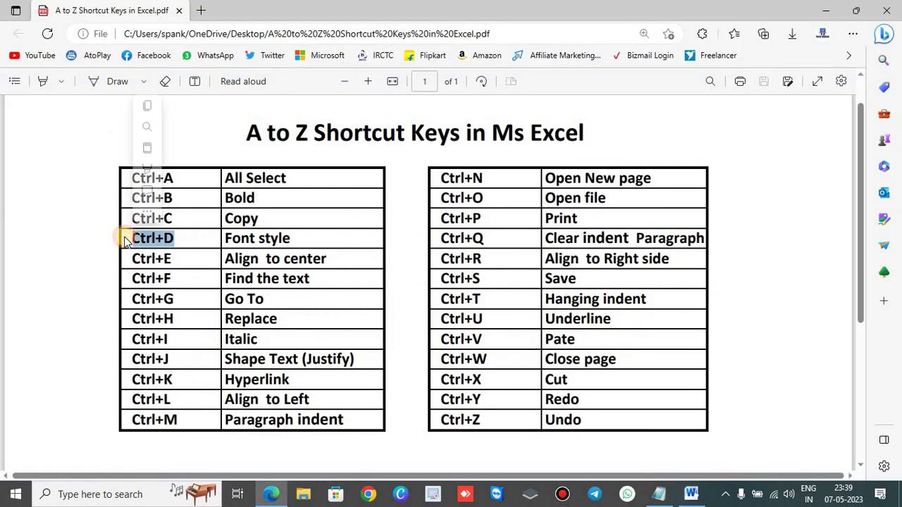
left_click(228, 238)
left_click_drag(226, 238, 304, 239)
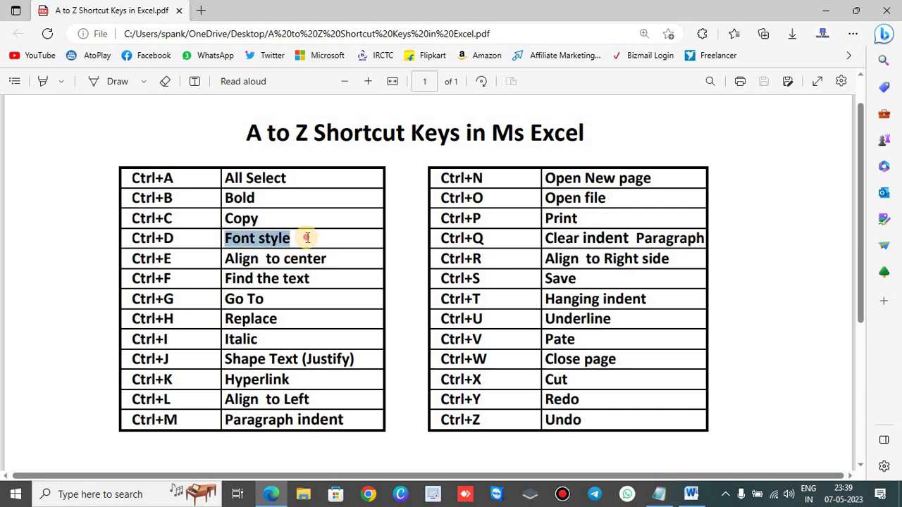
- Back in Word, open the Font dialog with Ctrl+D and cancel it unchanged
key("alt+Tab")
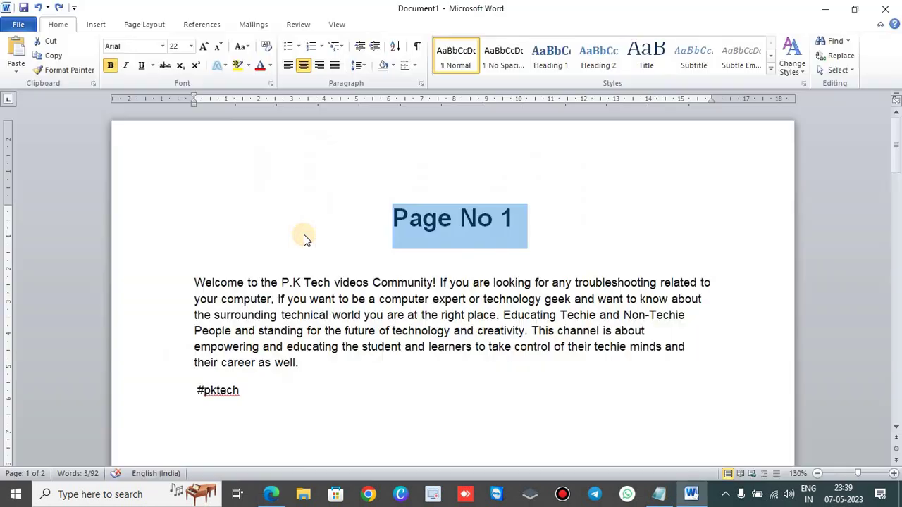
left_click(447, 255)
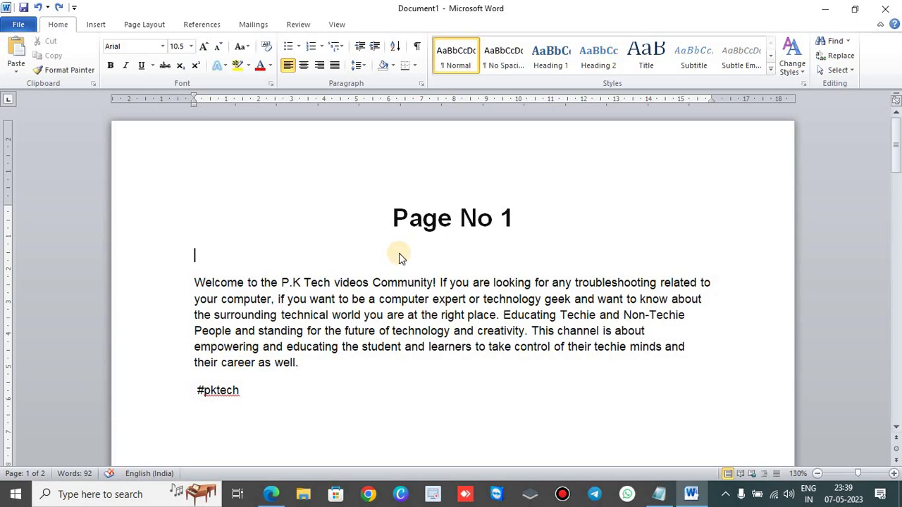
key("ctrl+d")
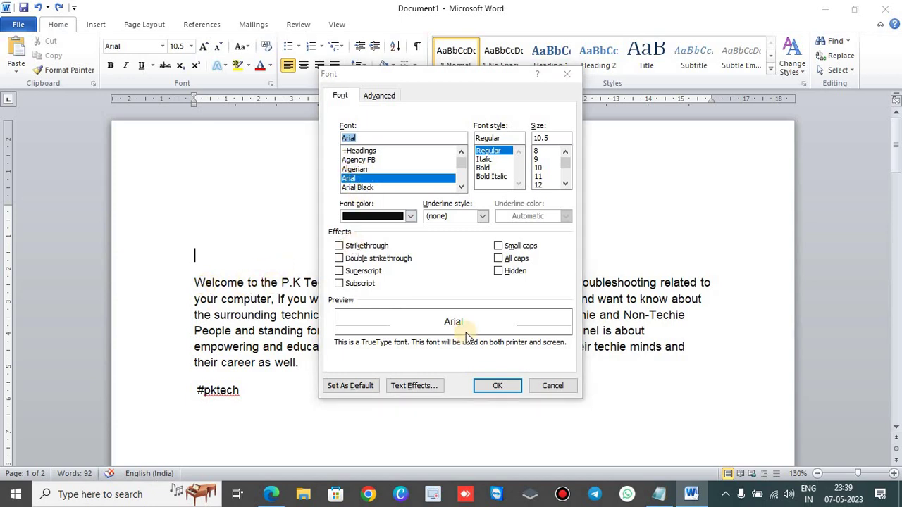
left_click(554, 386)
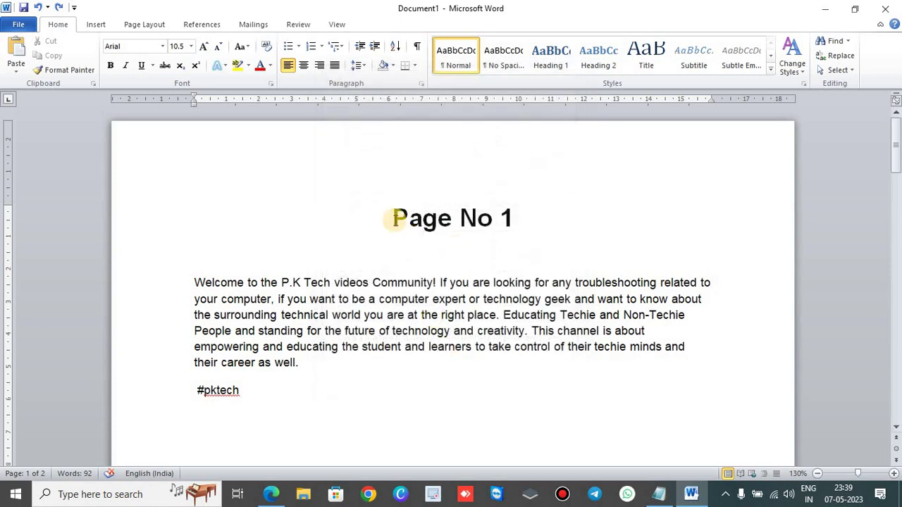
- Change the Page No 1 heading's font to Arial Black through the Font dialog
left_click_drag(393, 216, 522, 220)
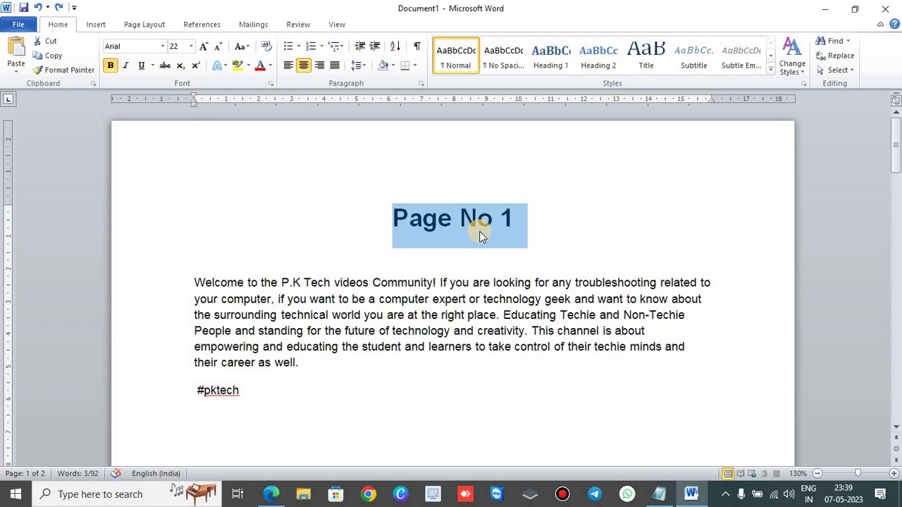
key("ctrl+d")
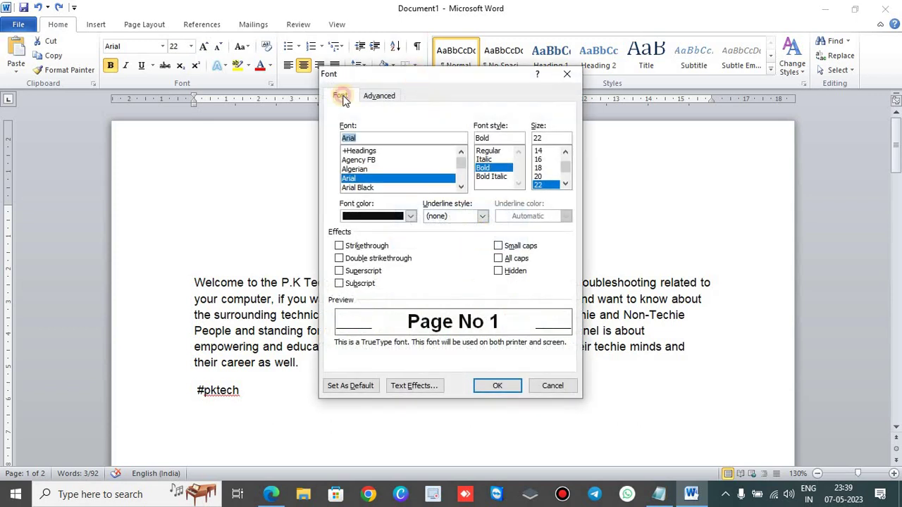
left_click_drag(415, 76, 189, 118)
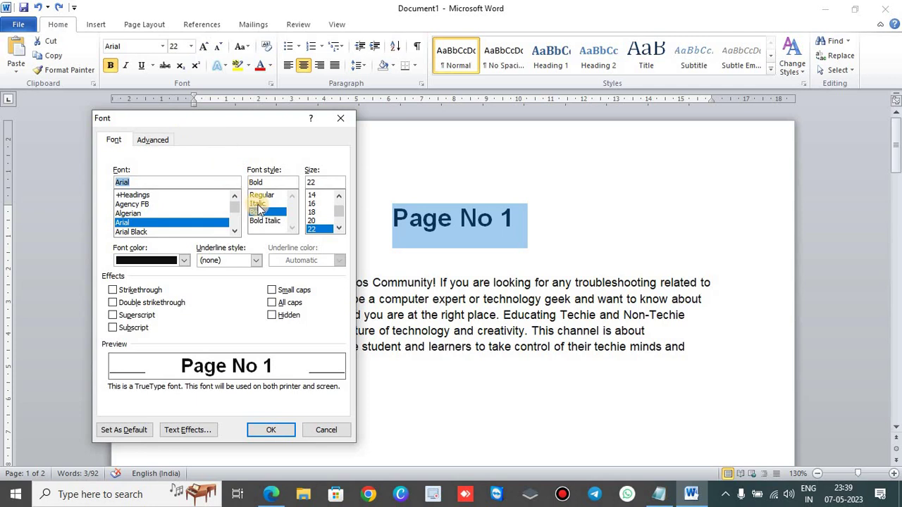
left_click(137, 232)
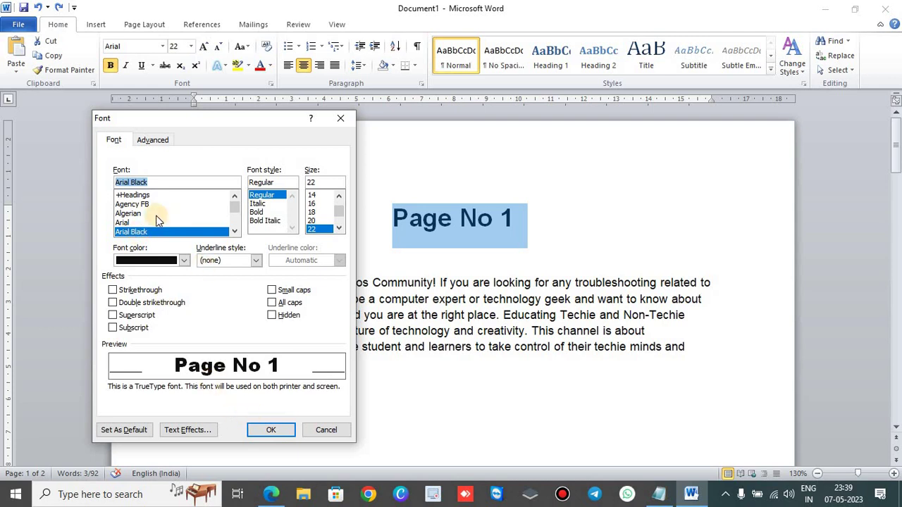
left_click(277, 431)
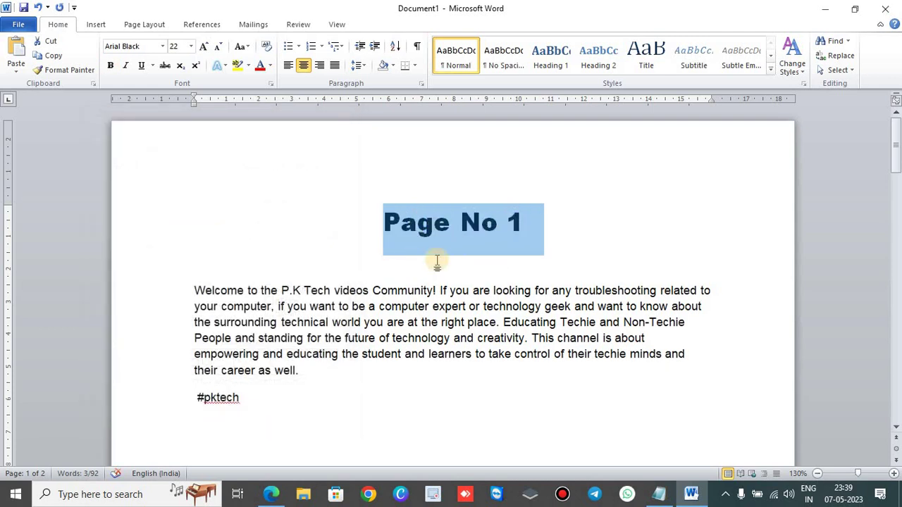
key("alt+Tab")
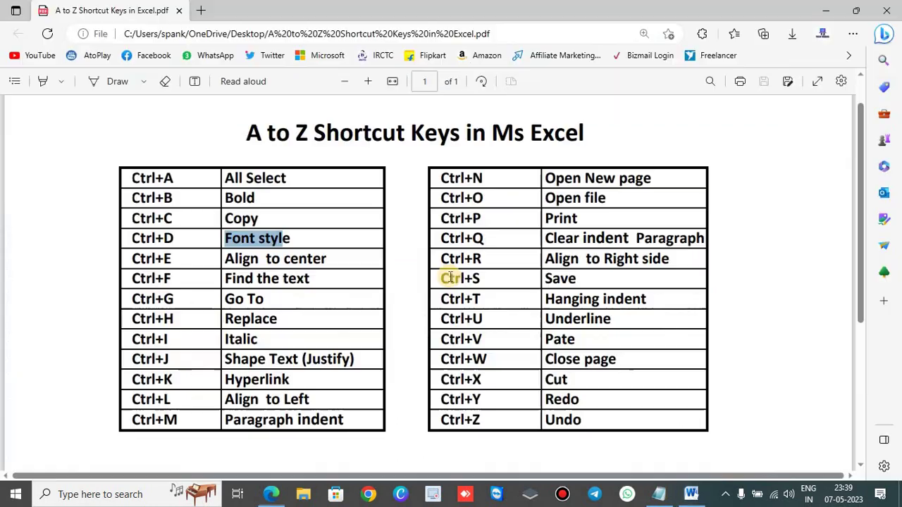
left_click_drag(173, 259, 115, 259)
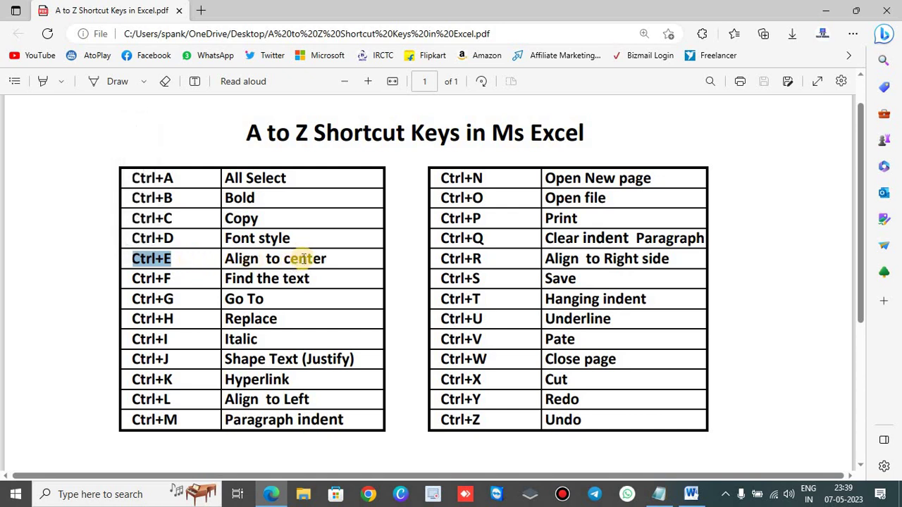
key("alt+Tab")
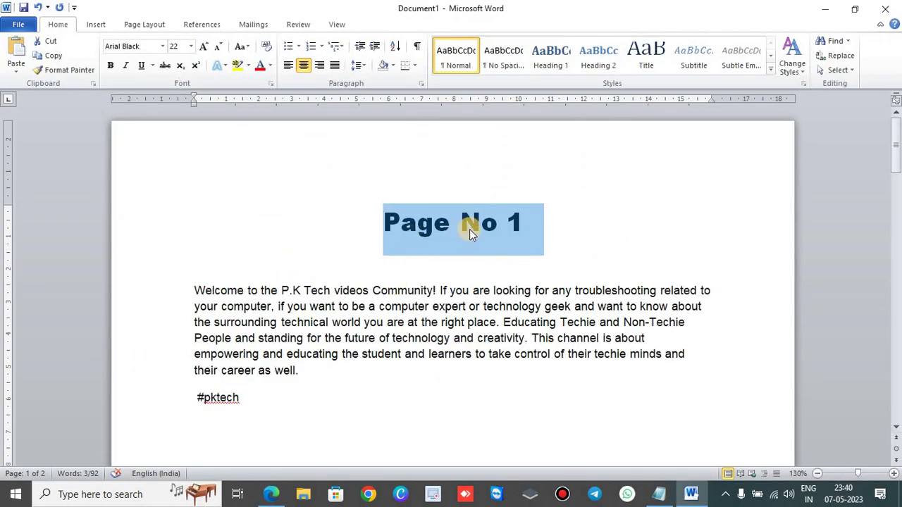
left_click(470, 229)
left_click_drag(534, 220, 401, 220)
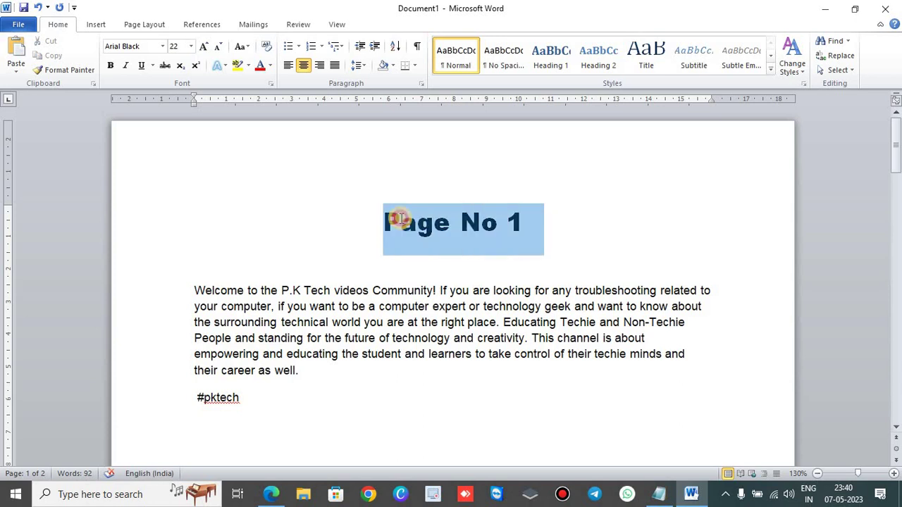
left_click(384, 220)
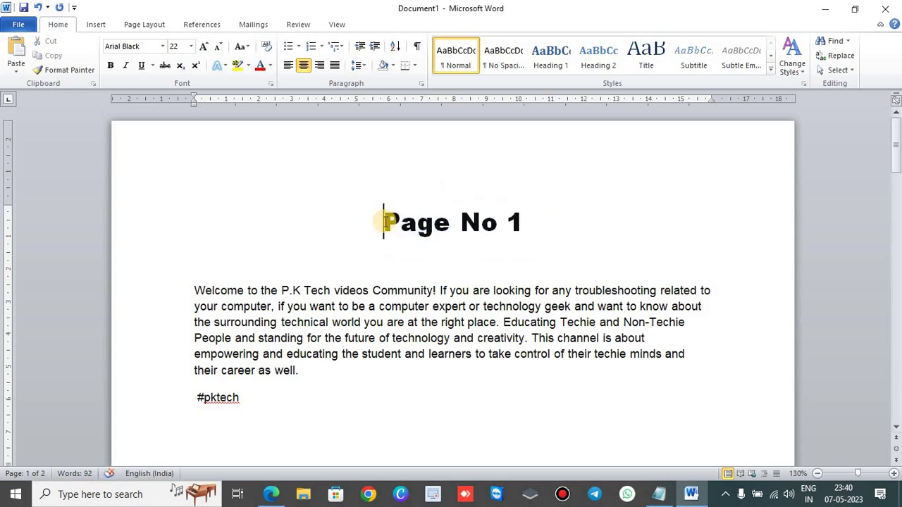
key("ctrl+l")
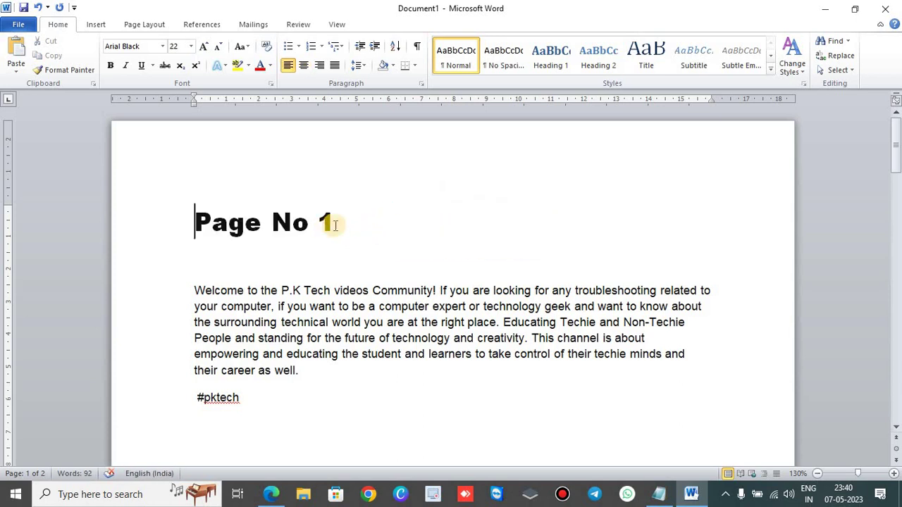
left_click_drag(335, 225, 219, 215)
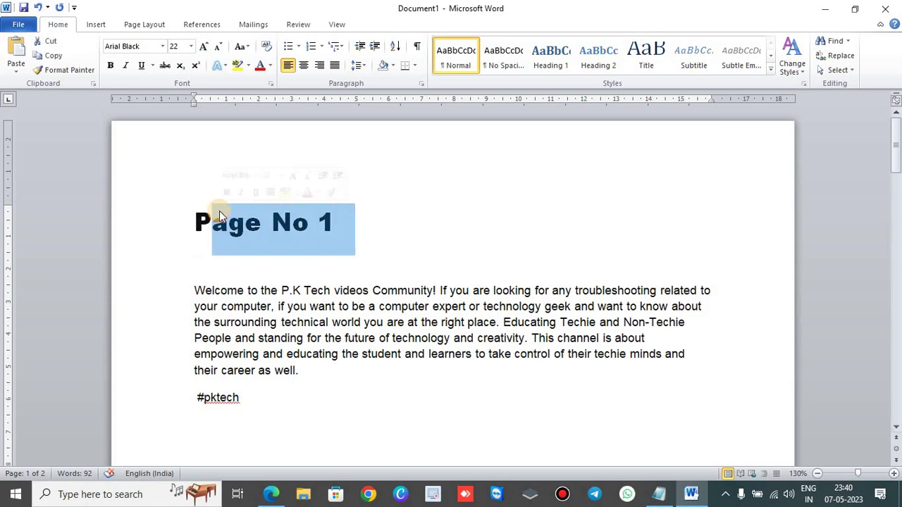
key("ctrl+e")
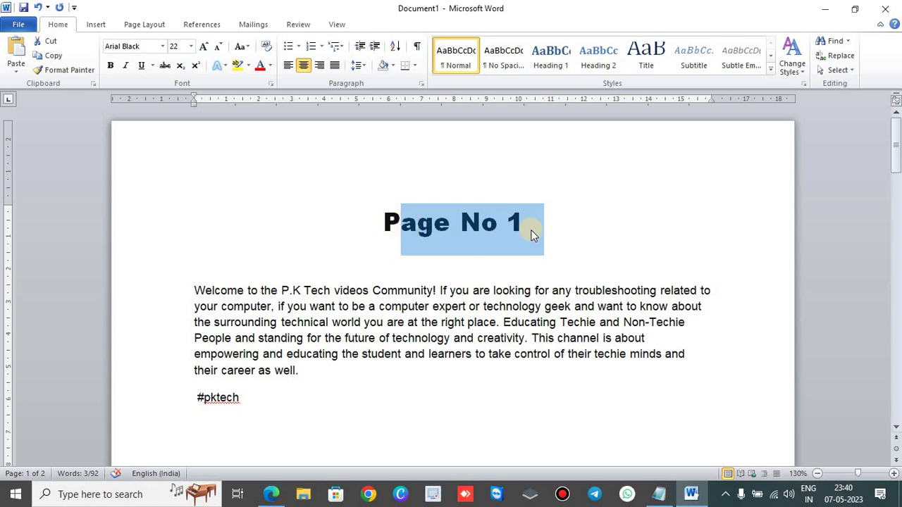
key("alt+Tab")
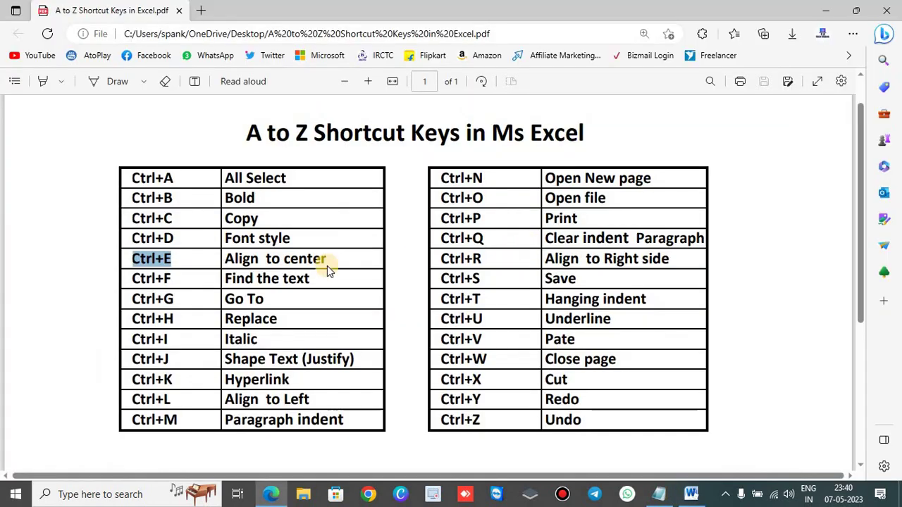
- Highlight Ctrl+F and 'Find the text' in the PDF, then select and deselect 'and'
left_click_drag(171, 278, 140, 279)
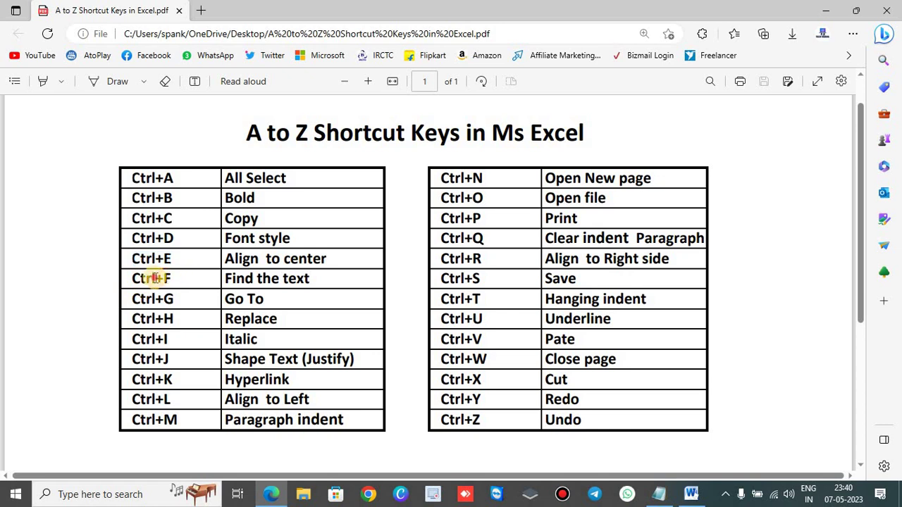
left_click(225, 279)
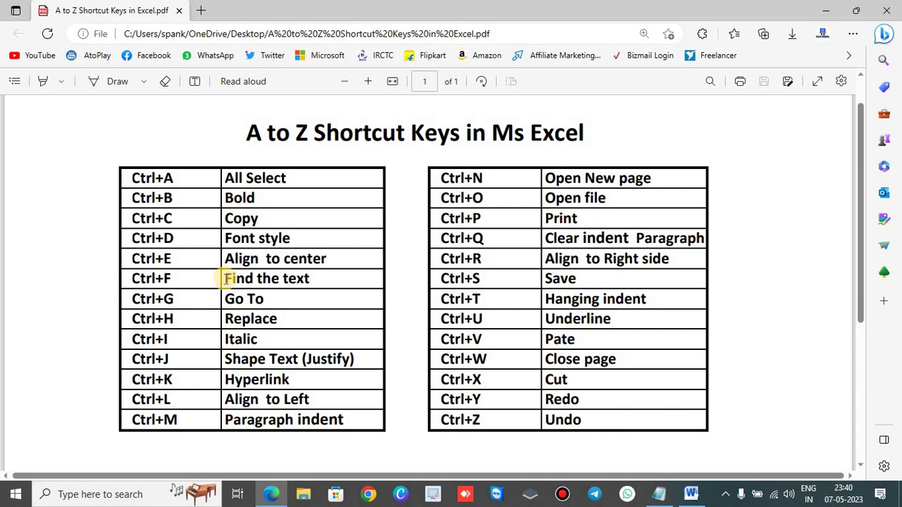
left_click_drag(225, 278, 313, 282)
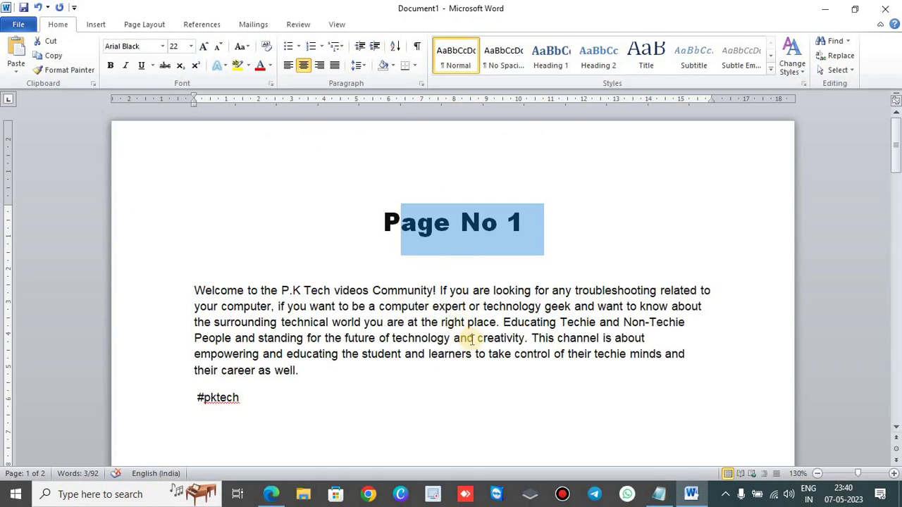
left_click_drag(475, 338, 453, 340)
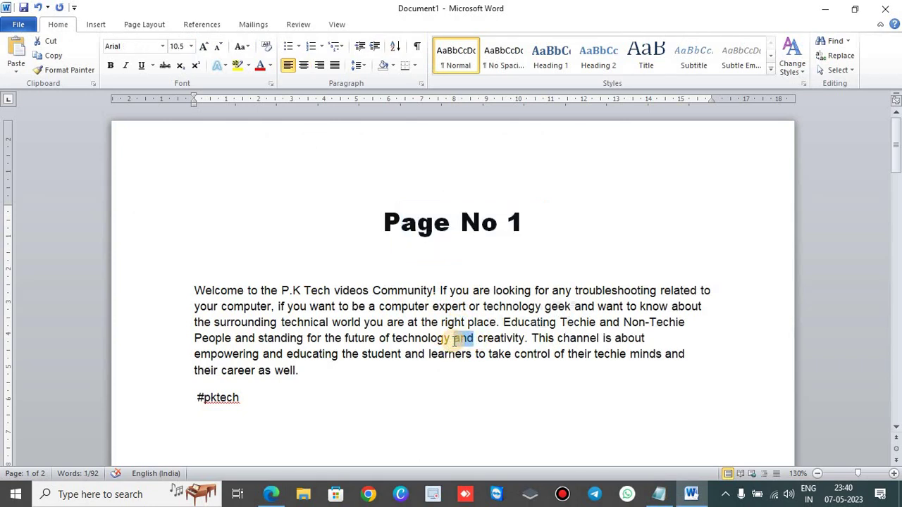
left_click(404, 337)
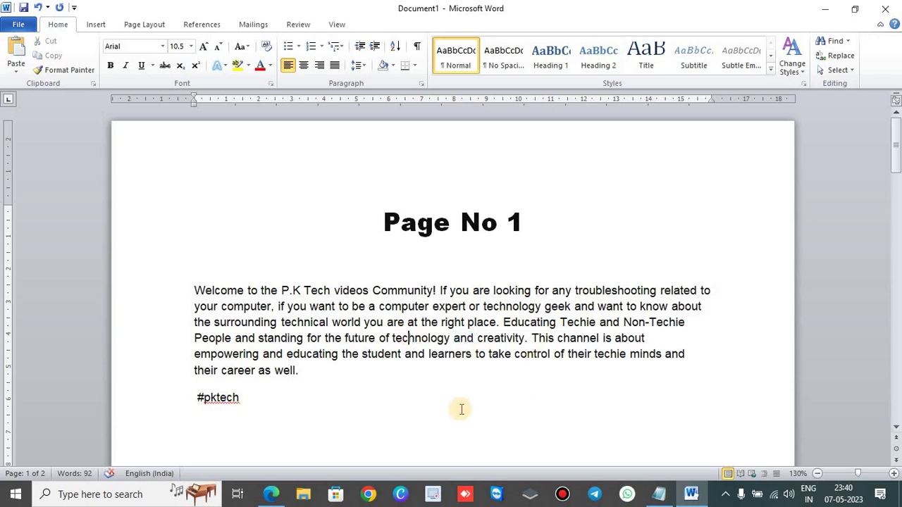
- Search the document for 'pankaj' and then 'and' in the Navigation pane, then close it
key("ctrl+f")
type("pankaj")
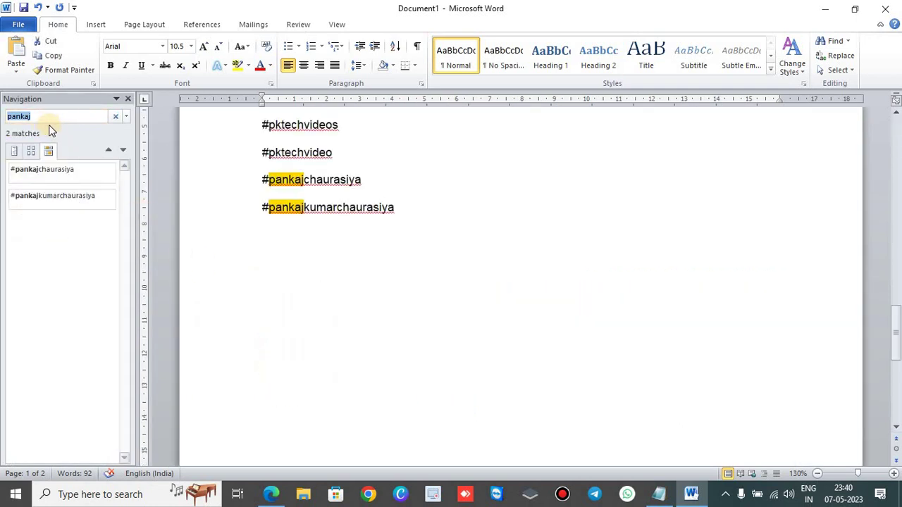
left_click(40, 116)
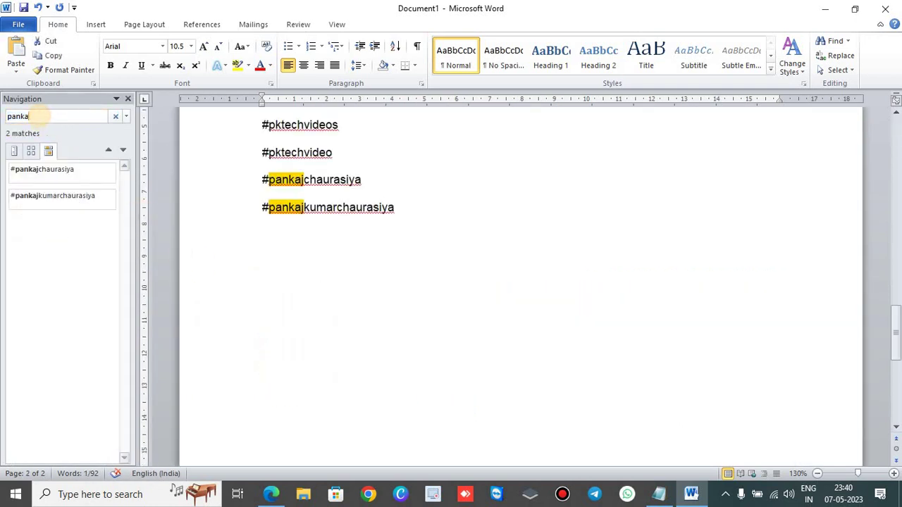
type("and")
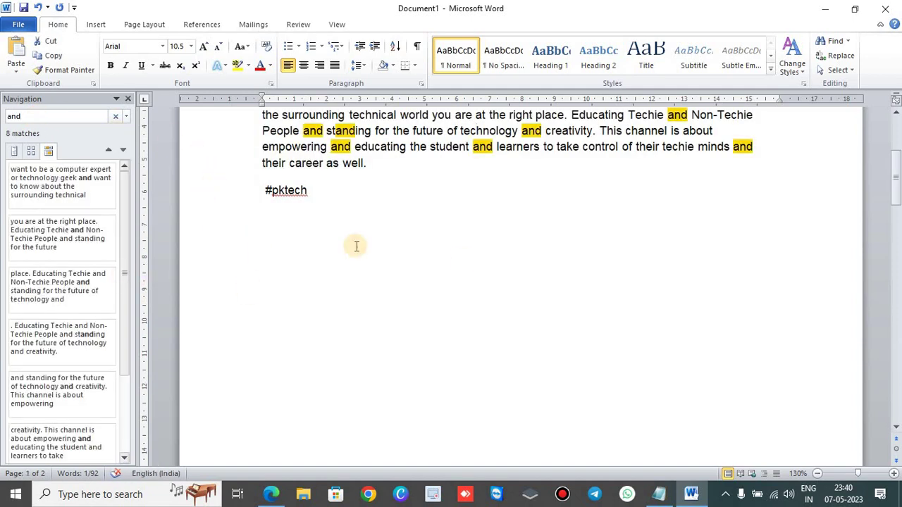
scroll(464, 261, "up", 3)
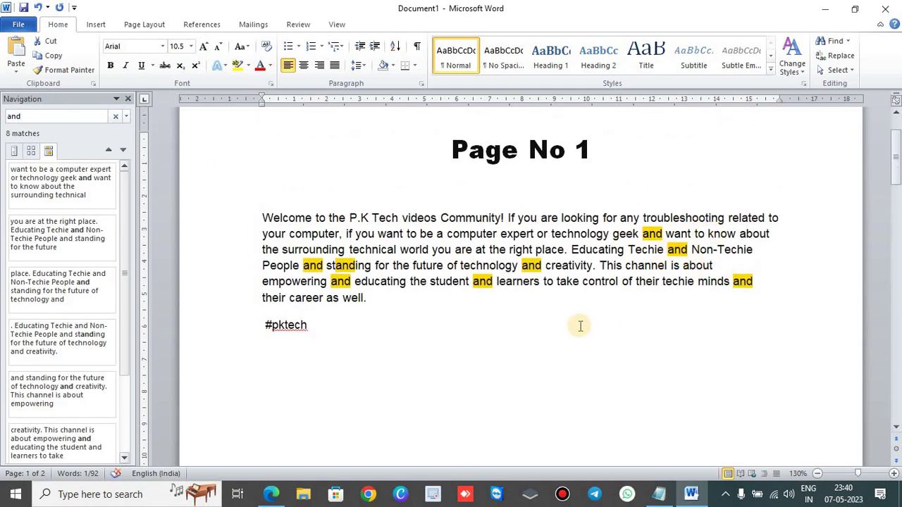
scroll(469, 360, "down", 10)
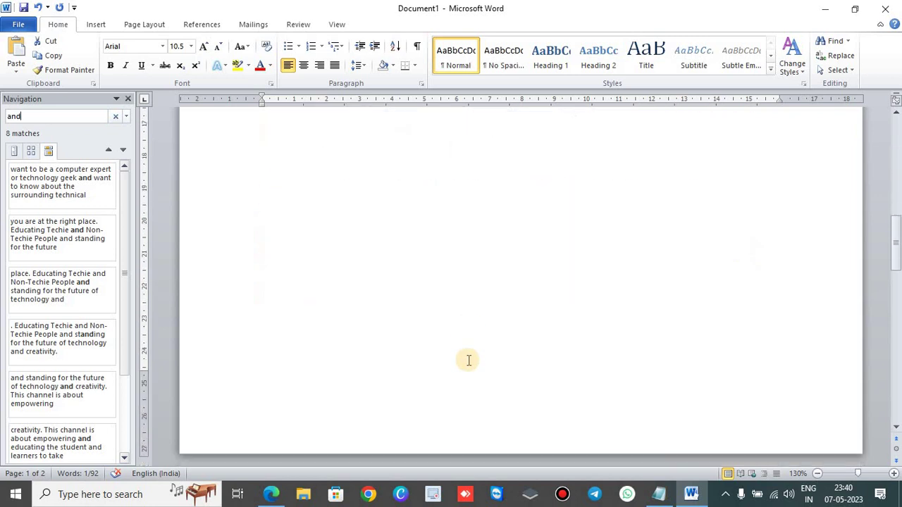
scroll(468, 360, "down", 3)
scroll(467, 359, "up", 15)
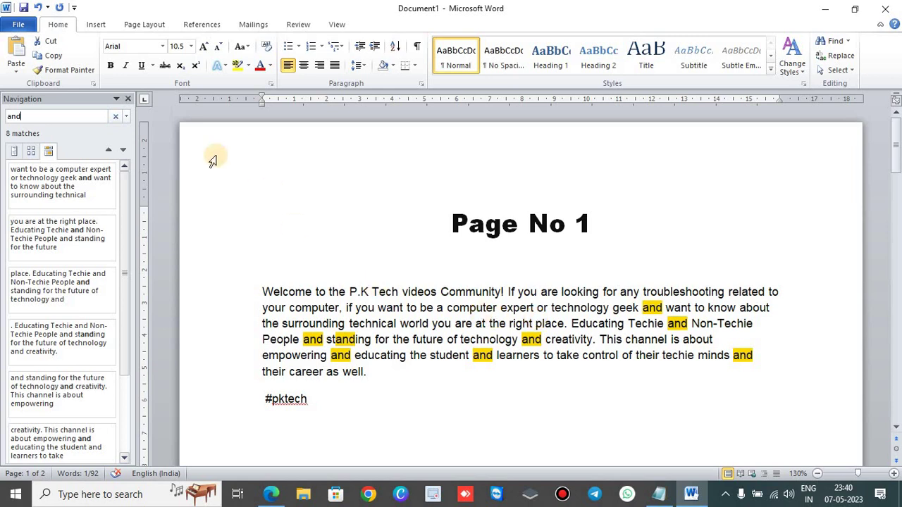
left_click(129, 100)
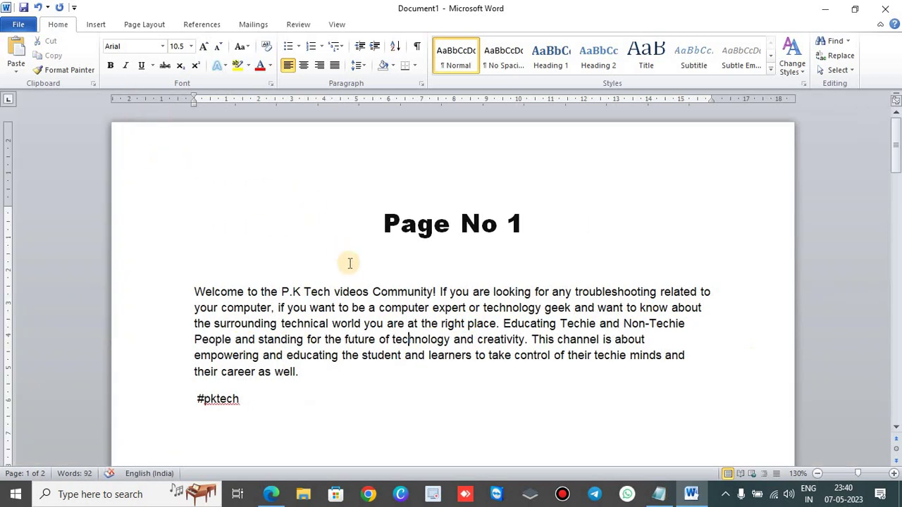
key("alt+Tab")
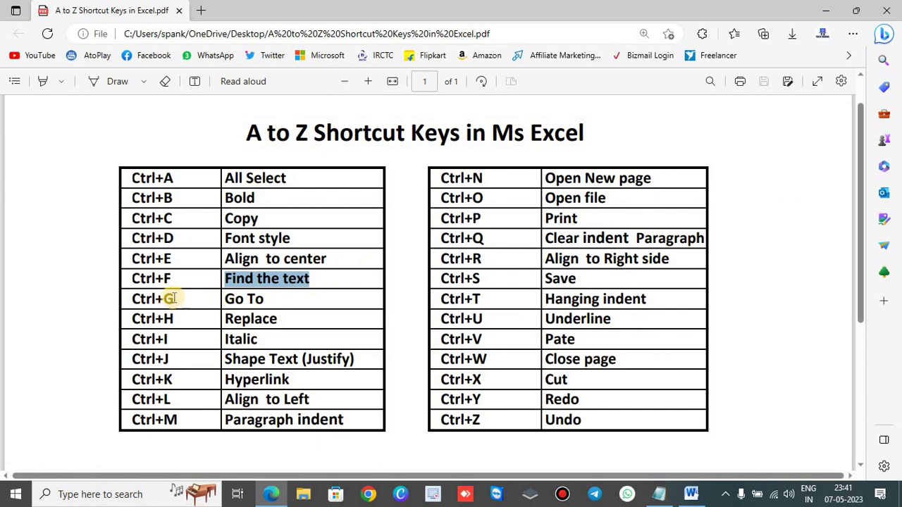
left_click_drag(174, 299, 140, 298)
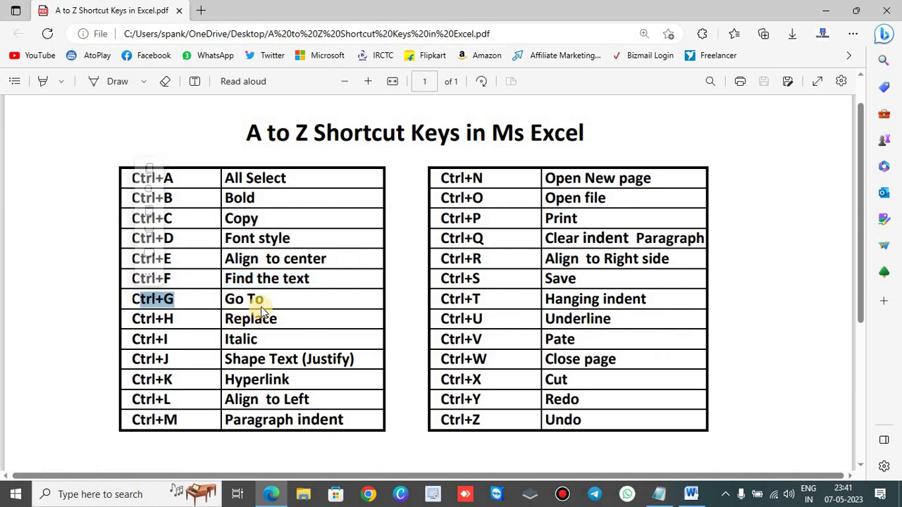
key("alt+Tab")
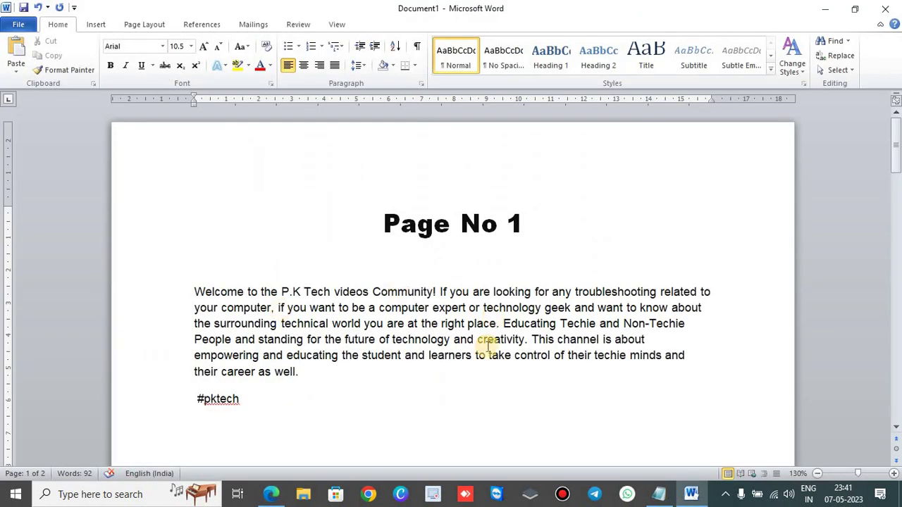
scroll(487, 346, "down", 1)
scroll(488, 346, "down", 9)
scroll(487, 346, "down", 9)
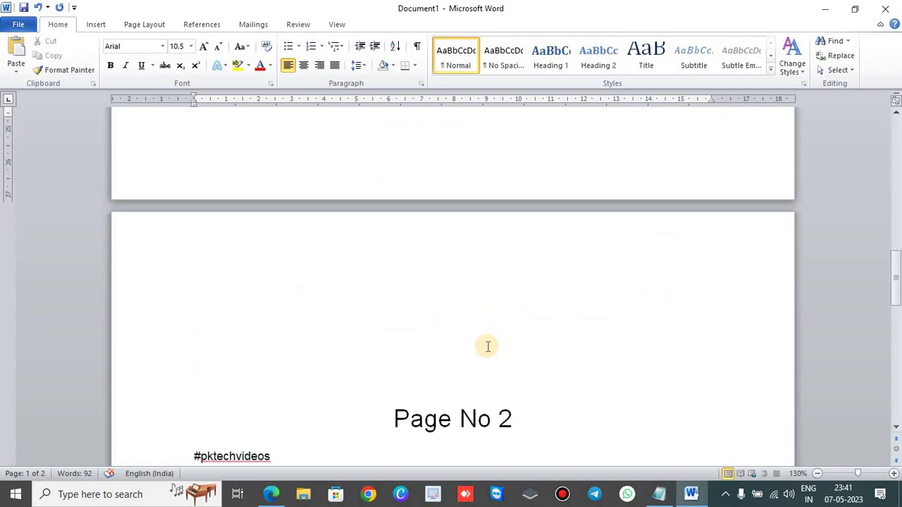
scroll(488, 346, "down", 3)
scroll(486, 346, "down", 2)
scroll(485, 346, "up", 10)
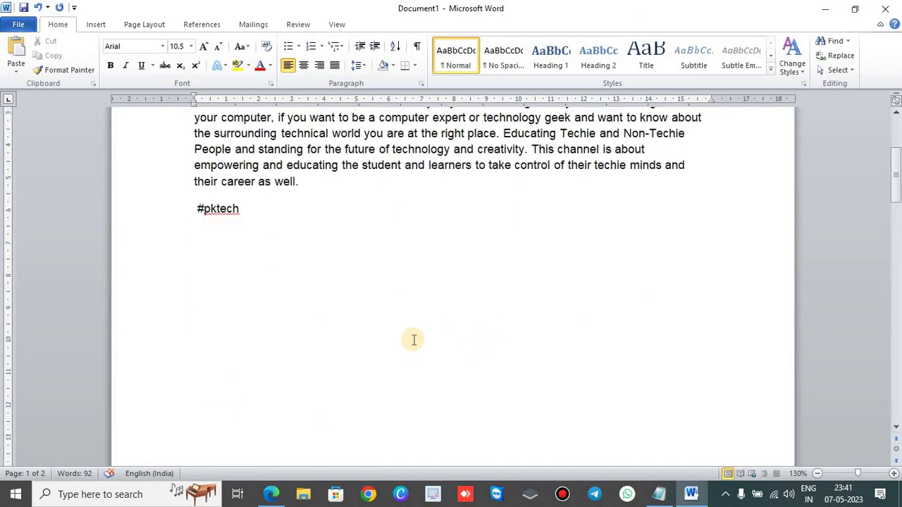
scroll(409, 284, "up", 5)
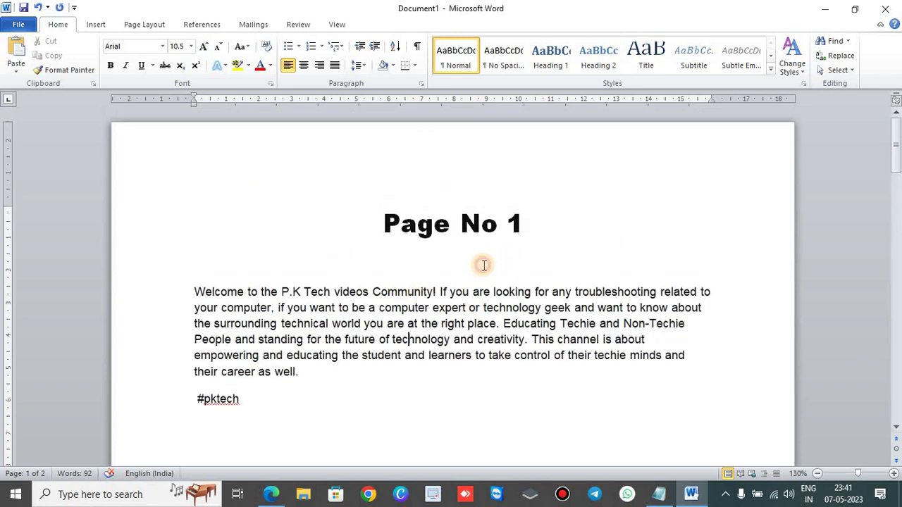
key("ctrl+g")
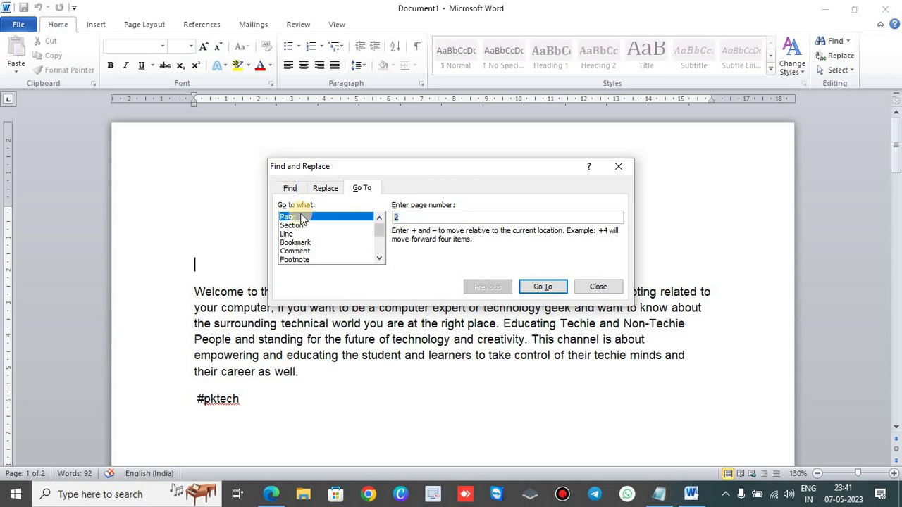
key("BackSpace")
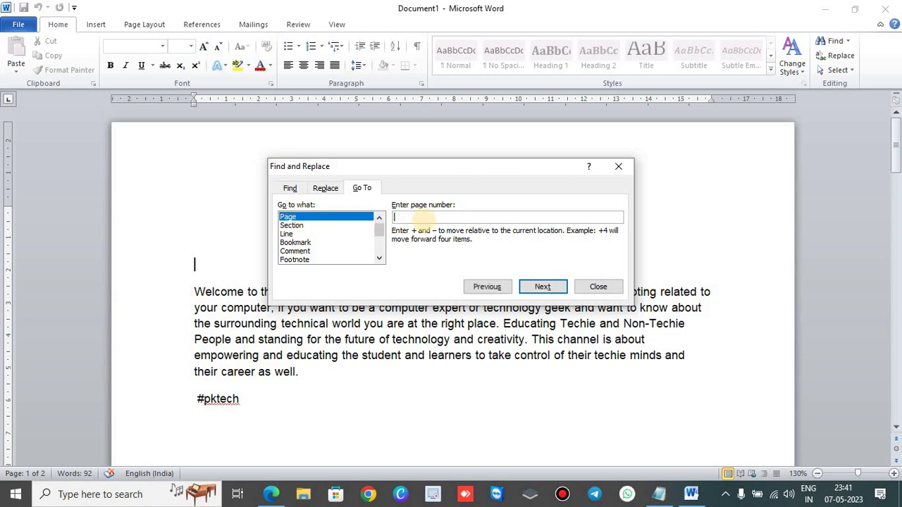
type("2")
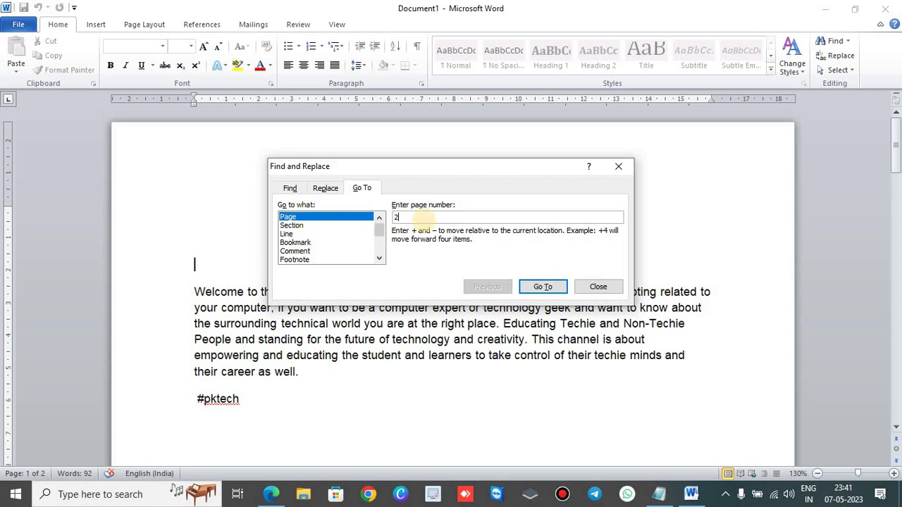
left_click(543, 287)
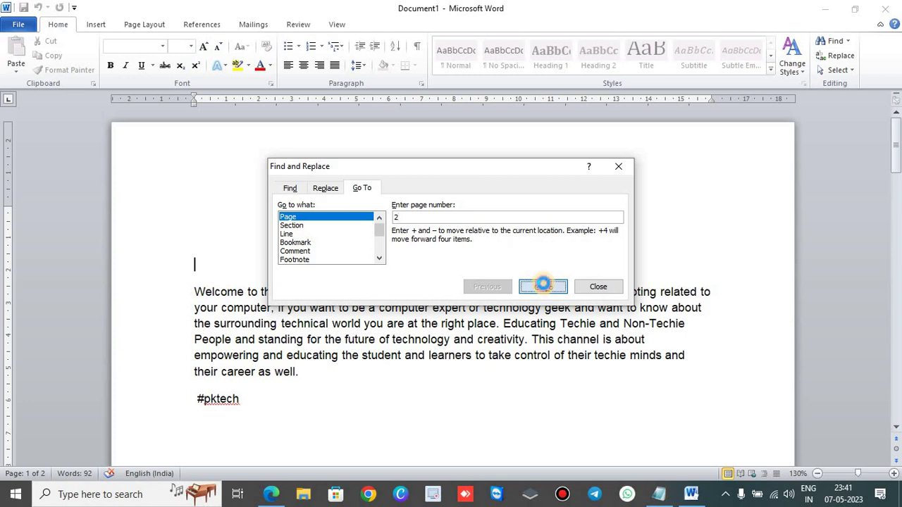
left_click(618, 166)
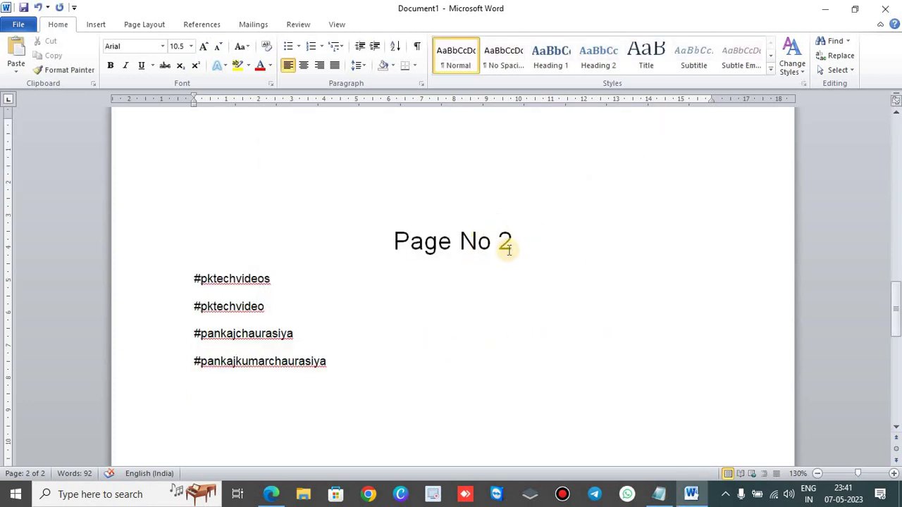
scroll(496, 340, "down", 3)
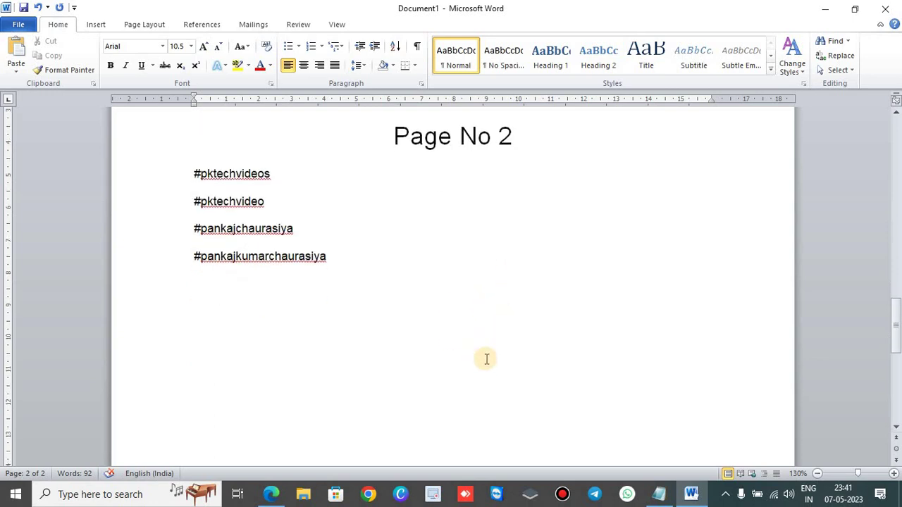
scroll(486, 360, "down", 2)
scroll(486, 360, "up", 2)
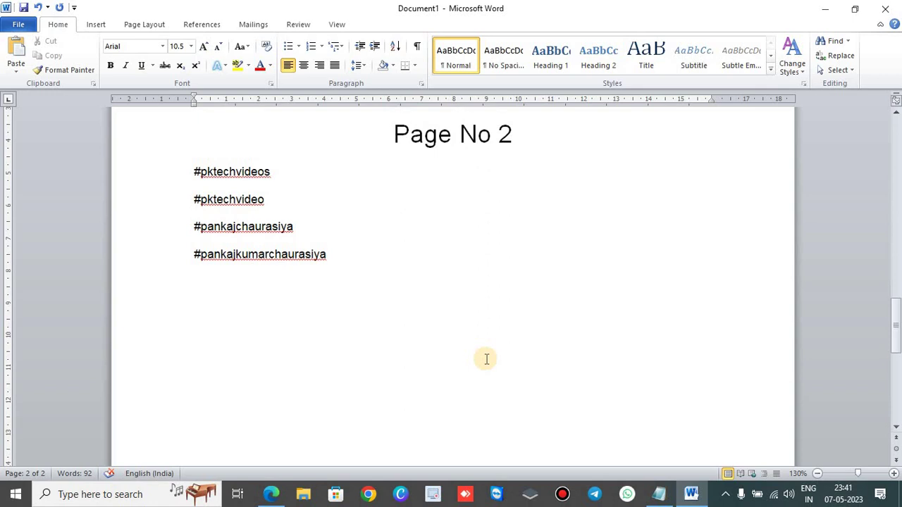
scroll(486, 359, "up", 10)
scroll(485, 358, "down", 2)
scroll(507, 345, "down", 2)
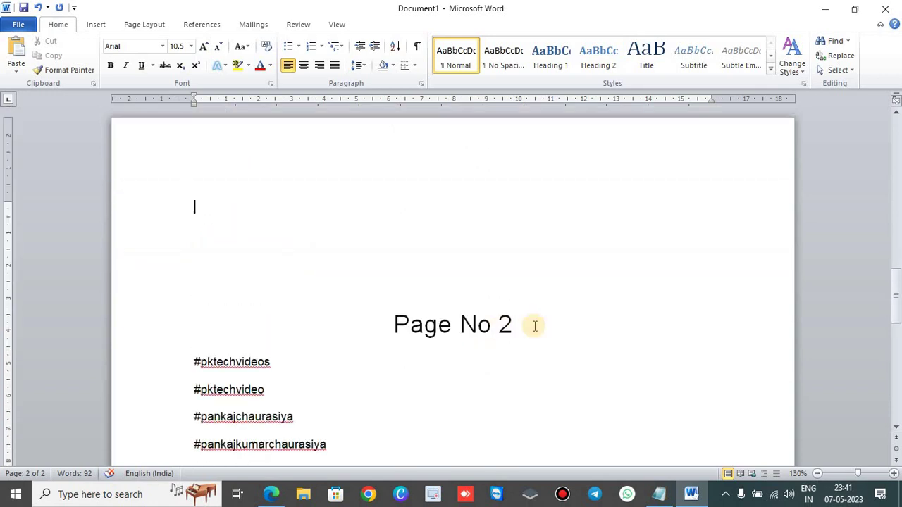
scroll(495, 310, "up", 20)
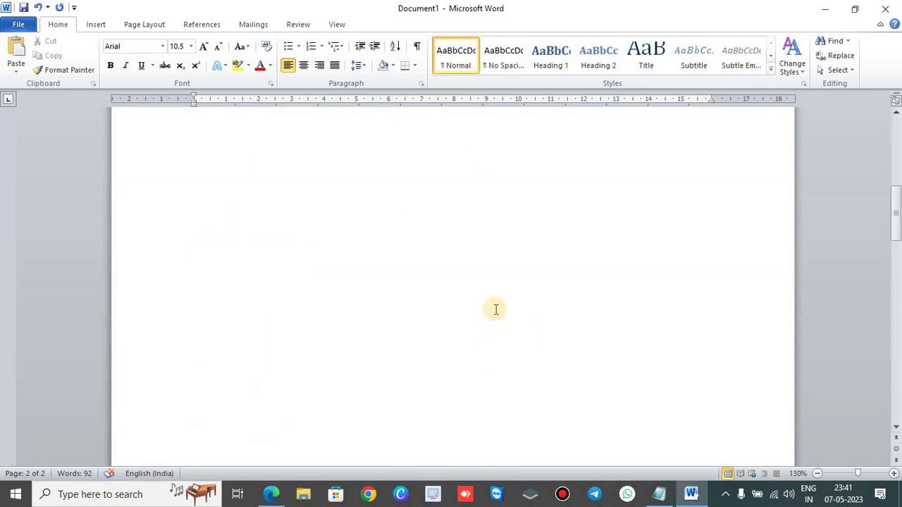
scroll(493, 308, "up", 9)
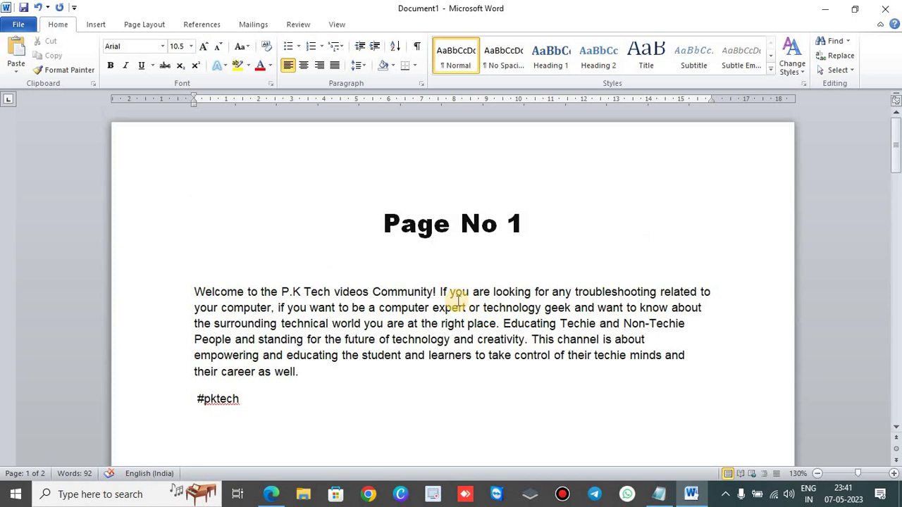
key("alt+Tab")
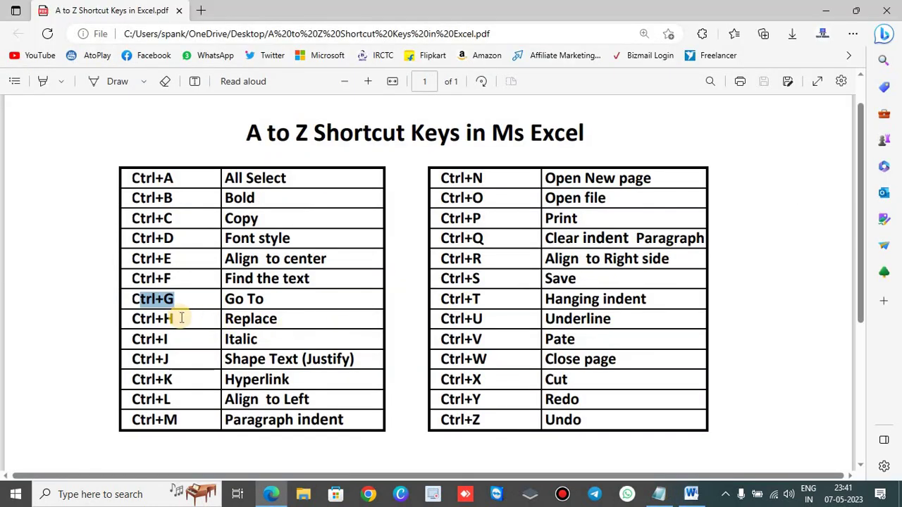
- Mark the Ctrl+H entry in the PDF, then select and deselect 'you' in Word
left_click_drag(179, 319, 117, 316)
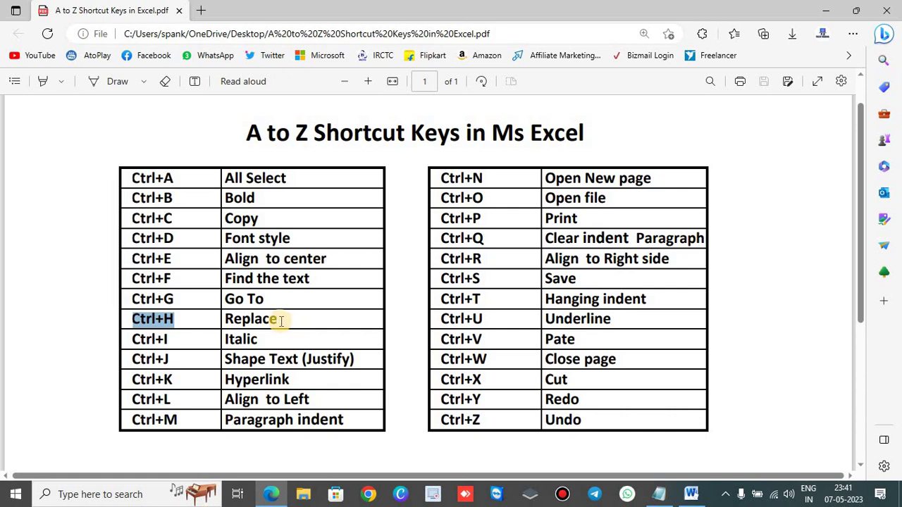
key("alt+Tab")
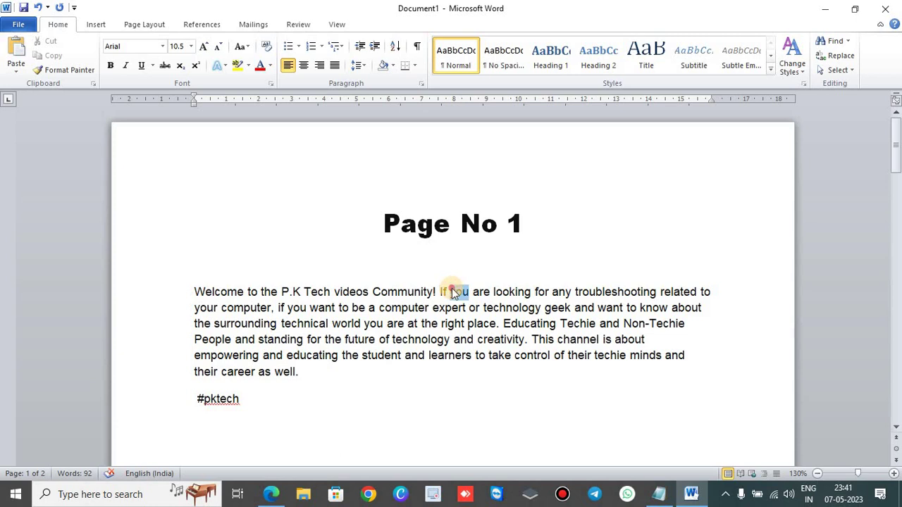
left_click_drag(451, 293, 471, 299)
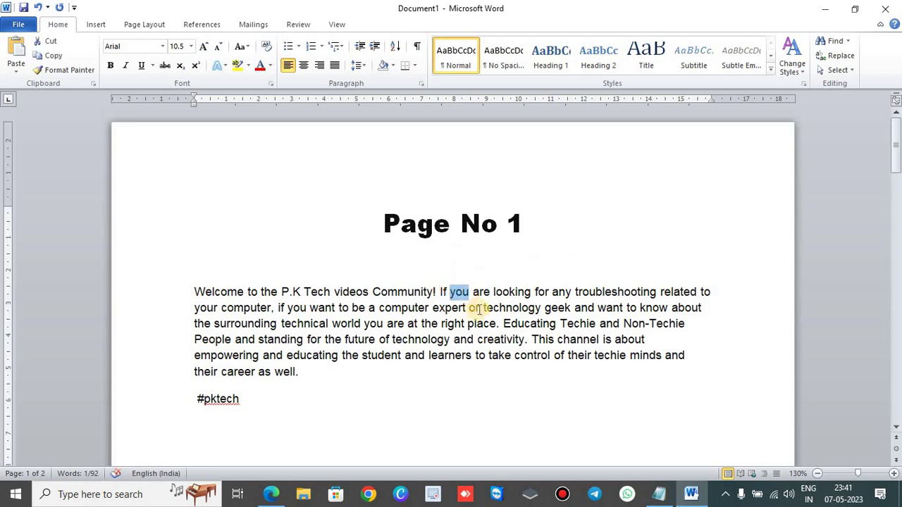
left_click(480, 308)
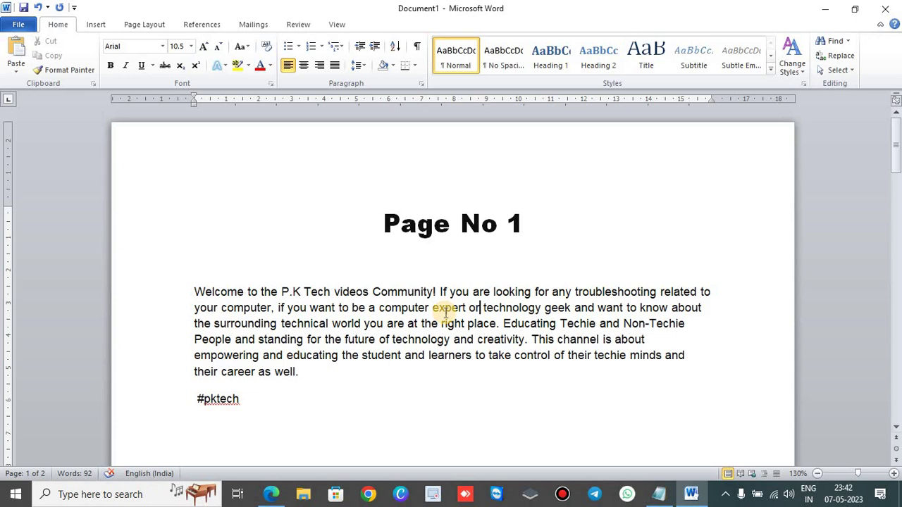
- Replace all four occurrences of 'you' with 'we' via Ctrl+H, then close the dialog
key("ctrl+h")
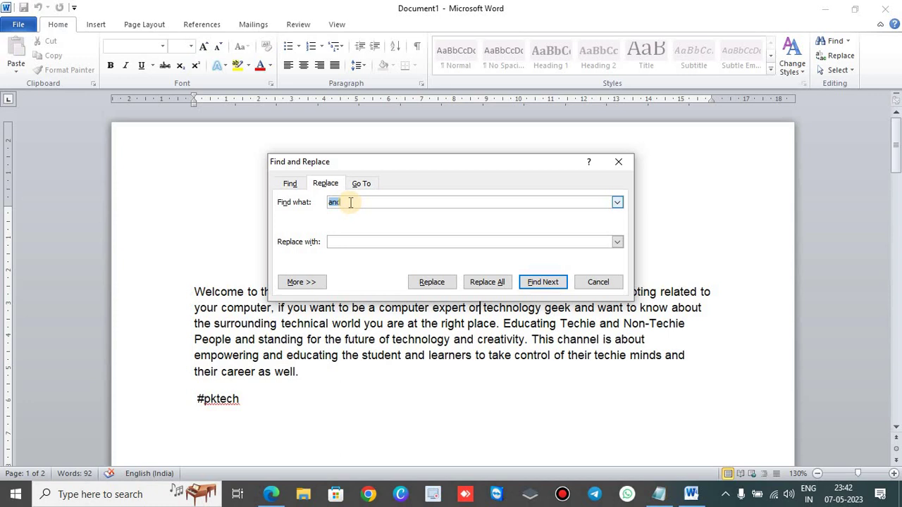
key("BackSpace")
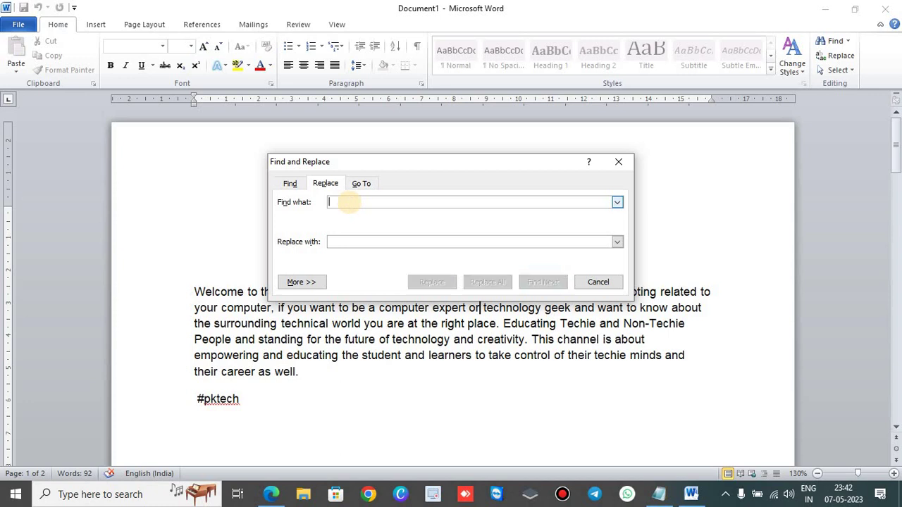
type("you")
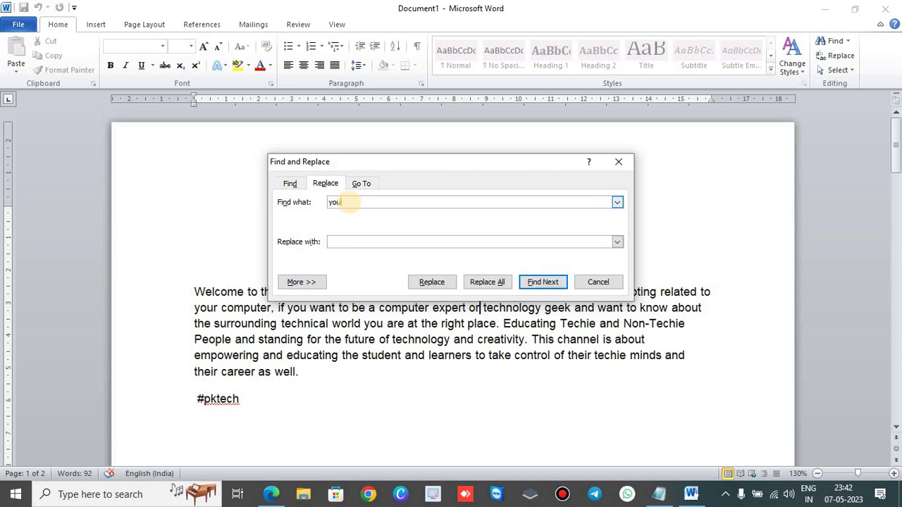
left_click(348, 242)
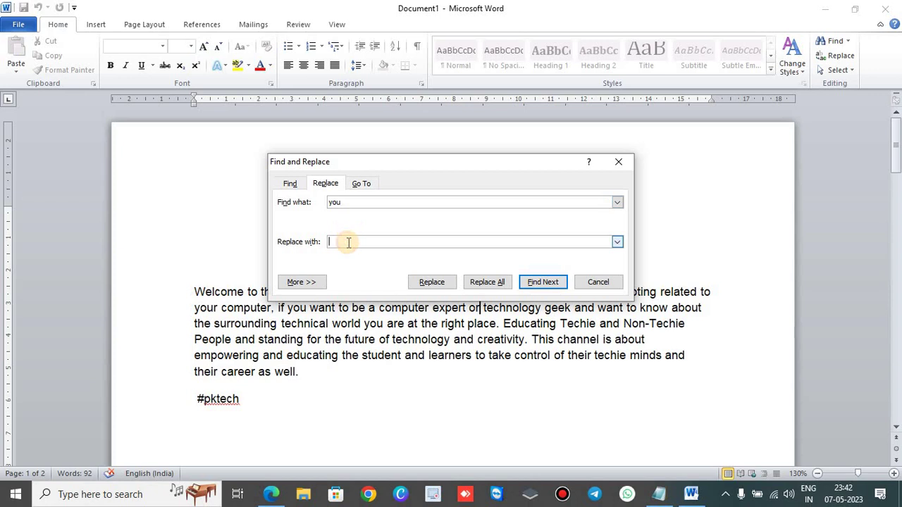
type("we")
left_click(494, 282)
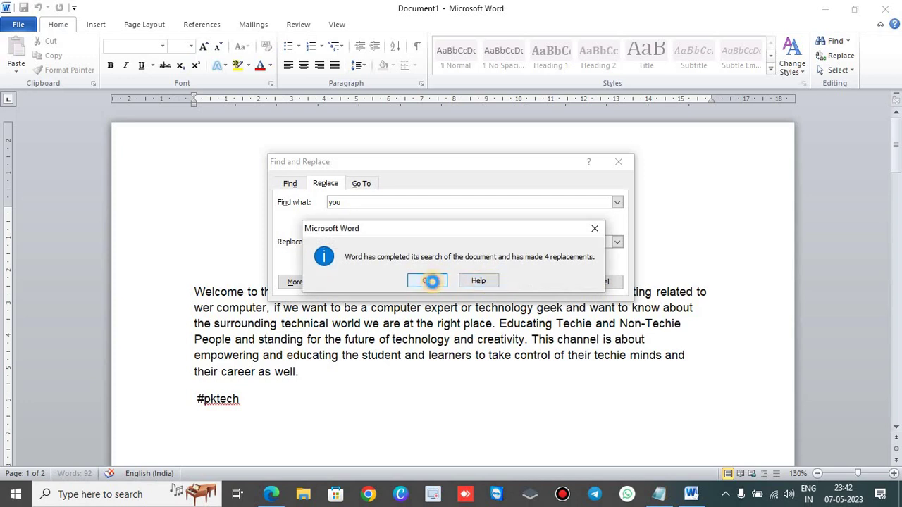
left_click(433, 282)
left_click(494, 282)
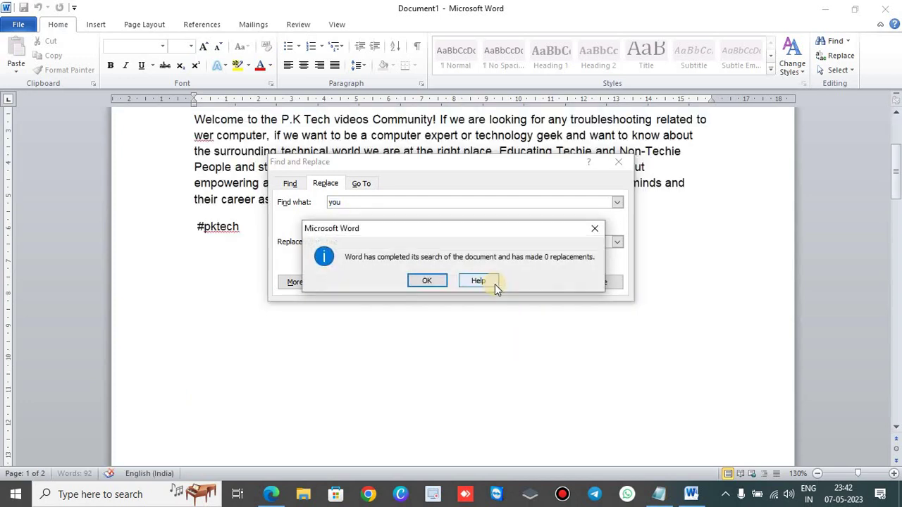
left_click(432, 281)
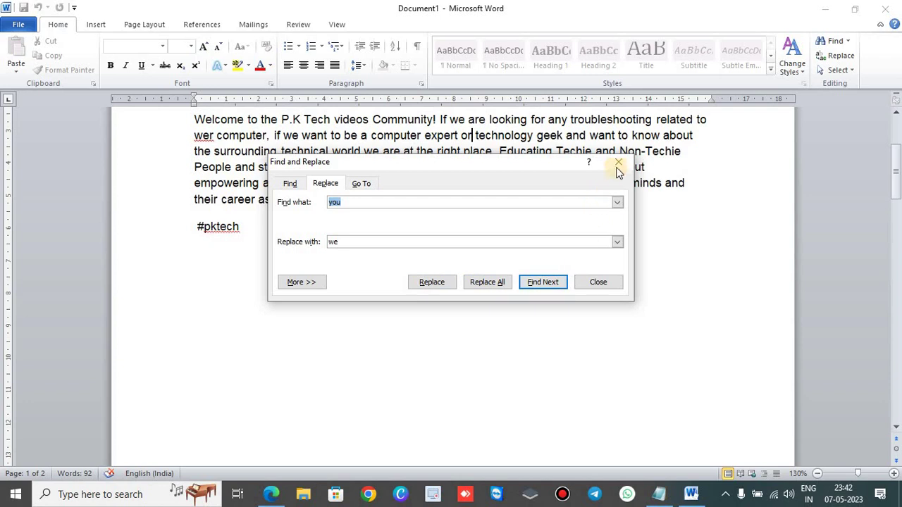
left_click(617, 163)
scroll(489, 234, "up", 4)
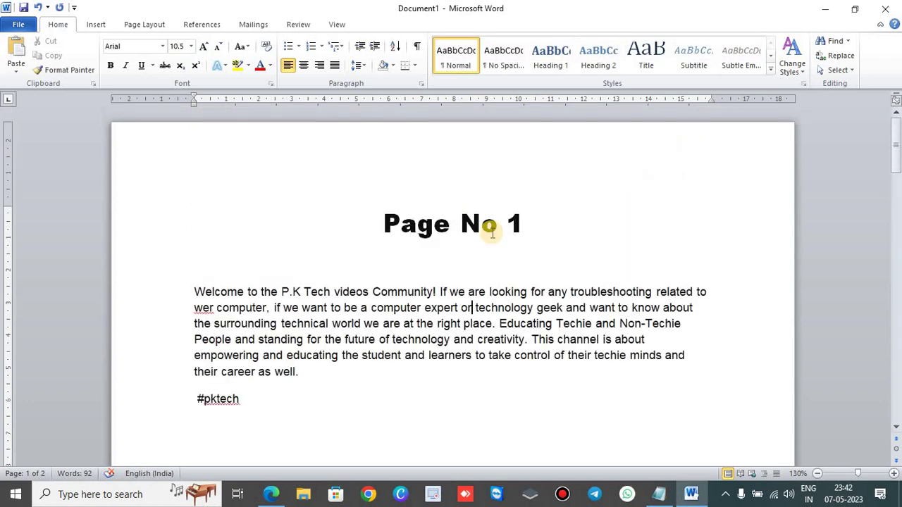
- Select 'we', check the Ctrl+I entry in the shortcut PDF, and return to Word
double_click(458, 292)
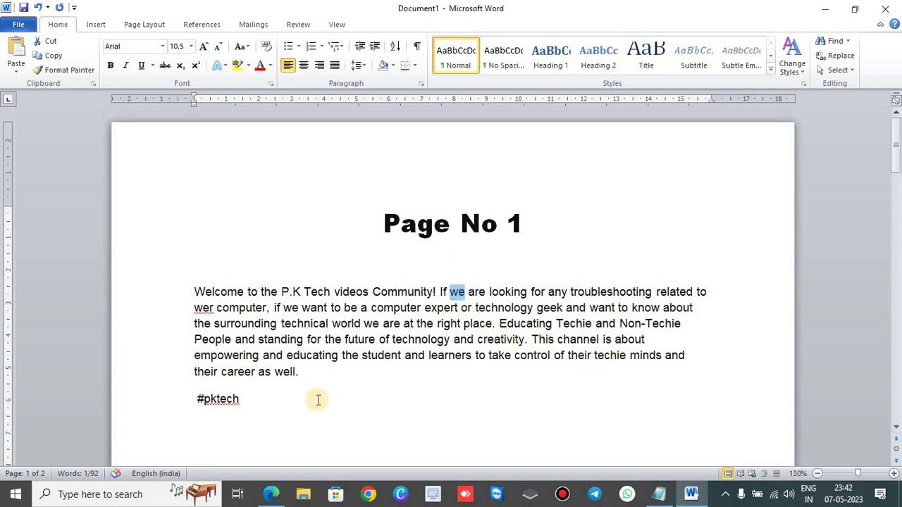
key("alt+Tab")
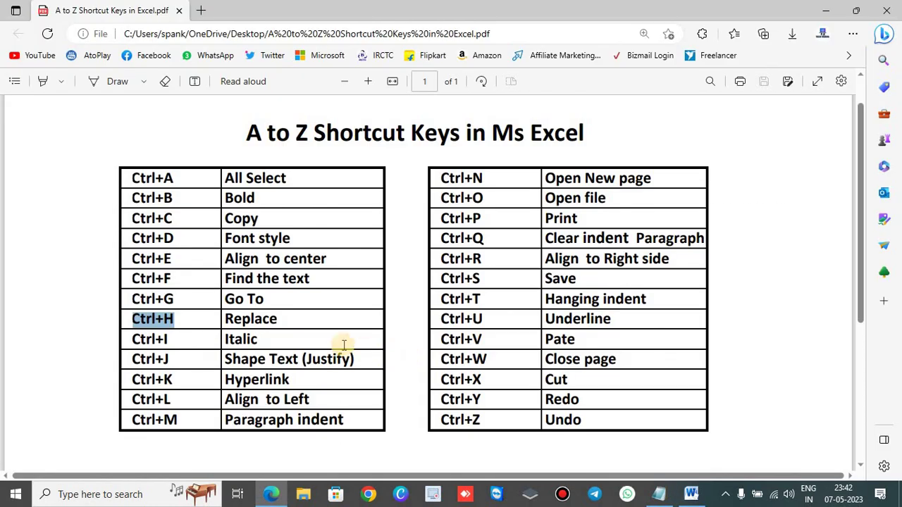
left_click_drag(168, 340, 135, 339)
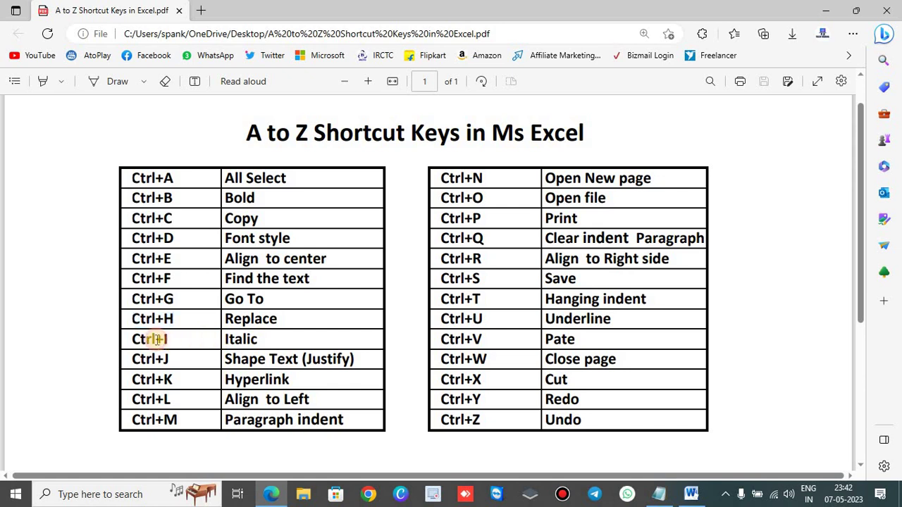
left_click(238, 341)
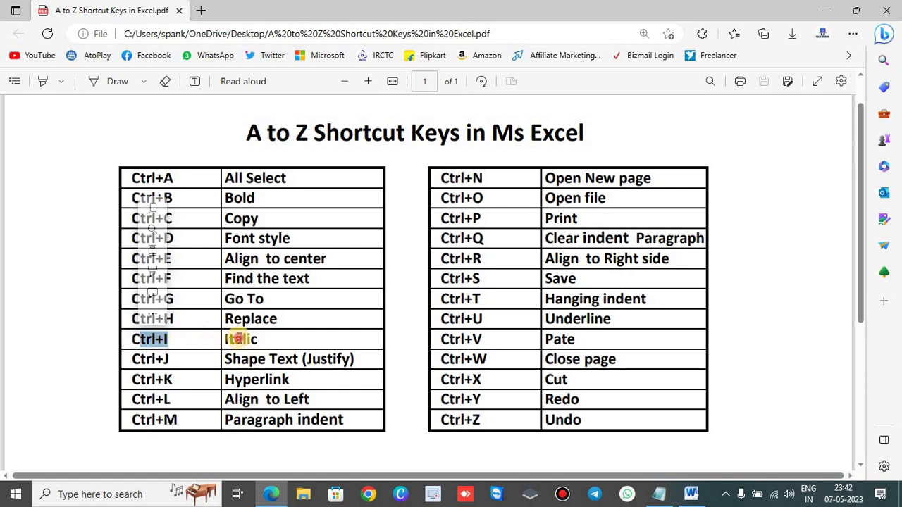
key("alt+Tab")
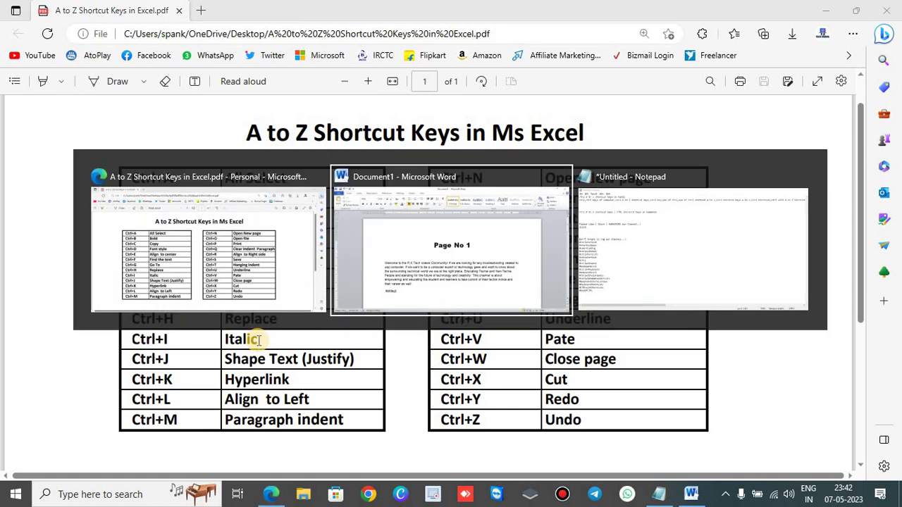
- Make the whole welcome paragraph italic with Ctrl+I
left_click(199, 291)
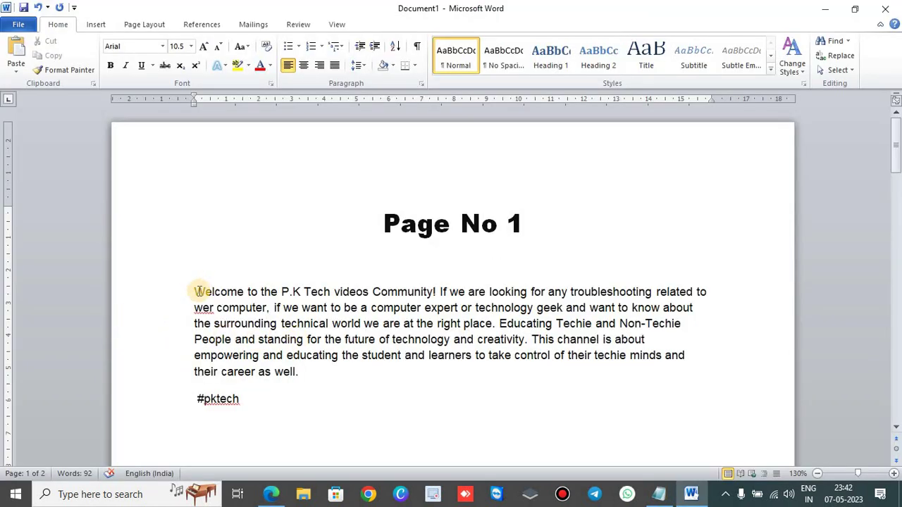
left_click_drag(199, 291, 472, 375)
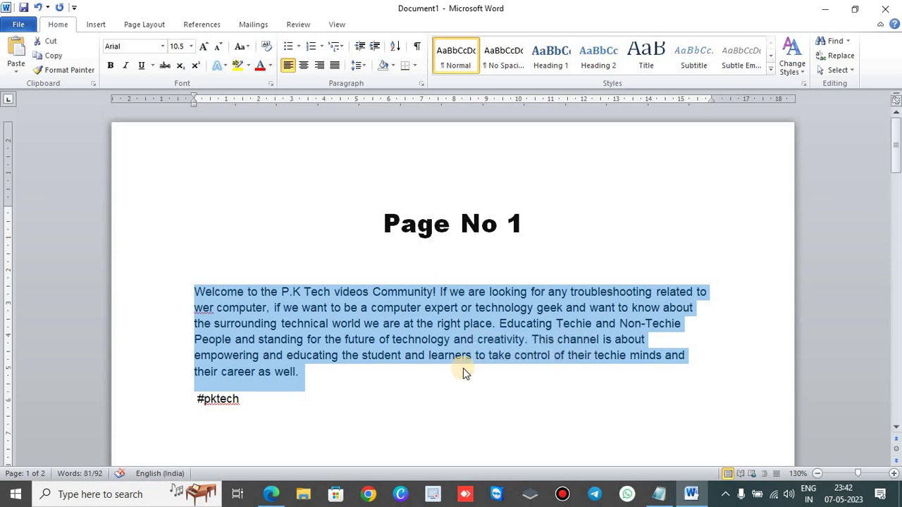
key("ctrl+i")
left_click(424, 396)
key("ctrl+z")
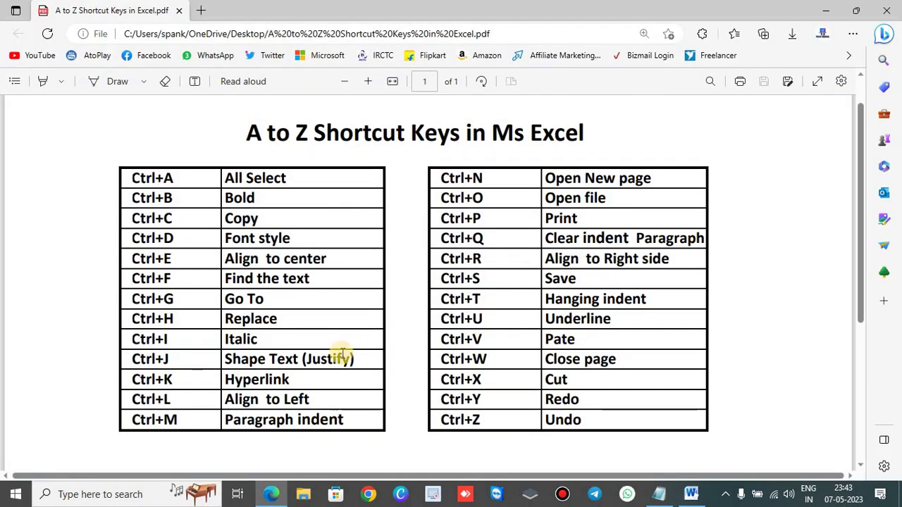
- Mark the Ctrl+J entry in the shortcut PDF, then return to Word and try a few word selections
left_click_drag(175, 359, 138, 360)
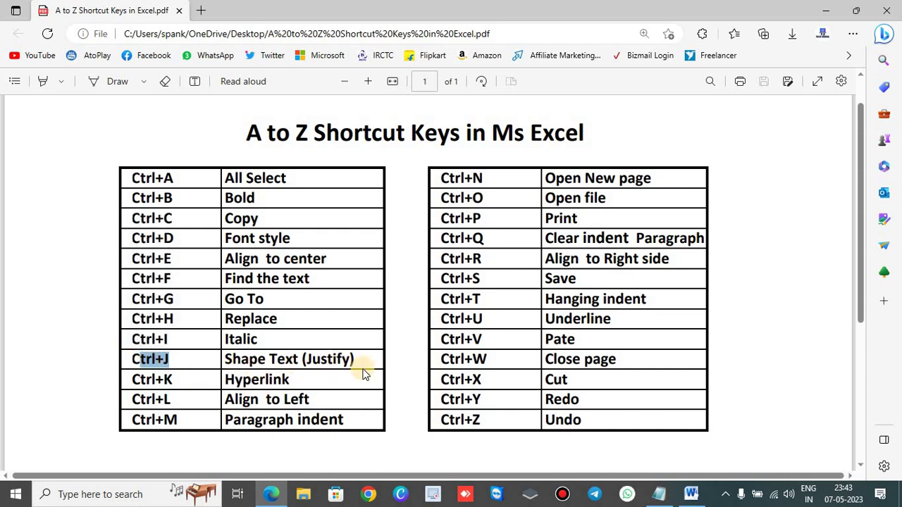
key("alt+Tab")
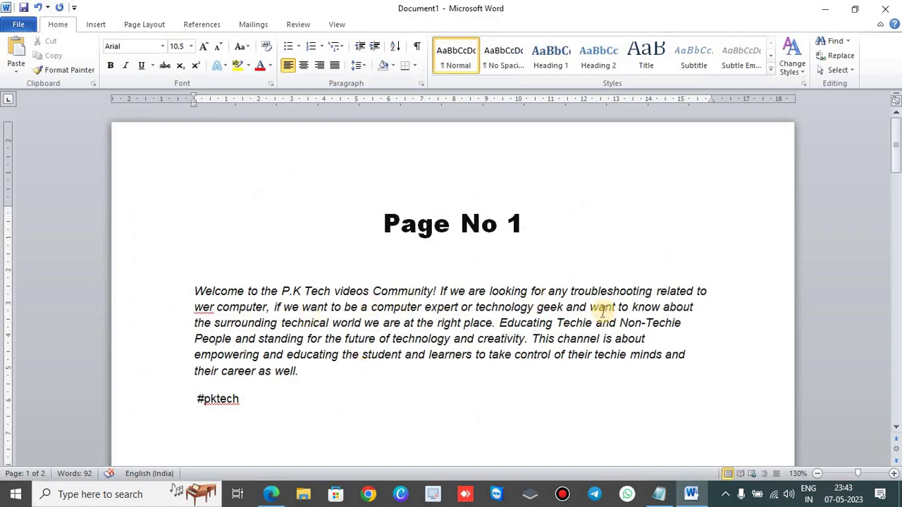
left_click_drag(706, 296, 572, 293)
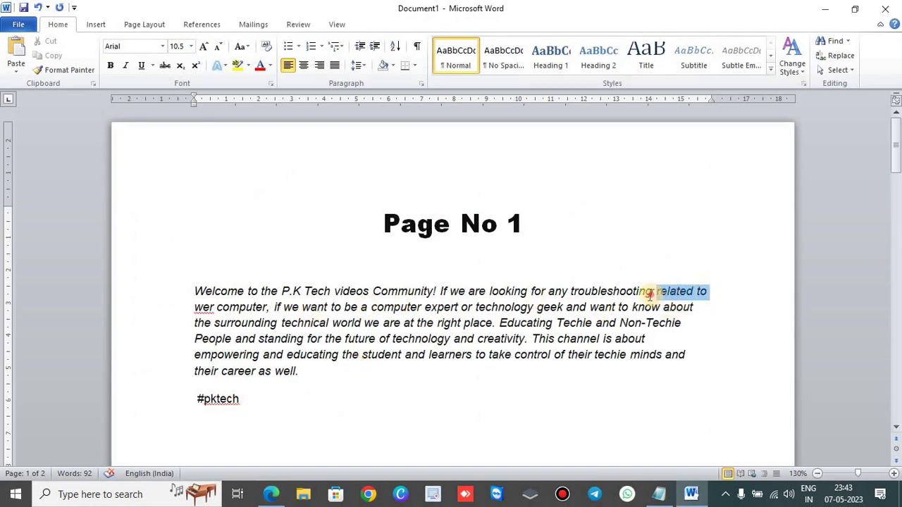
mouse_move(642, 308)
left_mouse_down()
mouse_move(695, 308)
mouse_move(614, 339)
mouse_move(664, 339)
mouse_move(630, 355)
left_mouse_up()
left_click(674, 339)
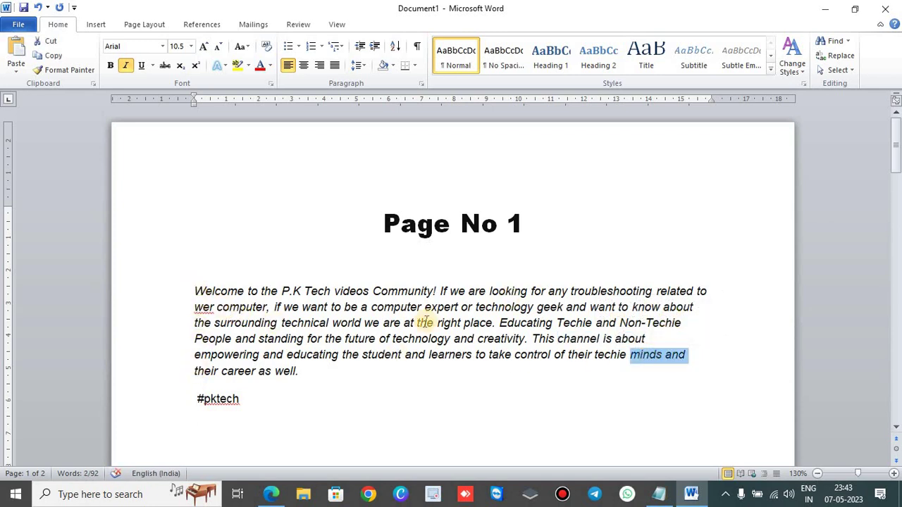
- Justify the whole italic welcome paragraph with Ctrl+J, then go back to the PDF
left_click_drag(192, 291, 334, 374)
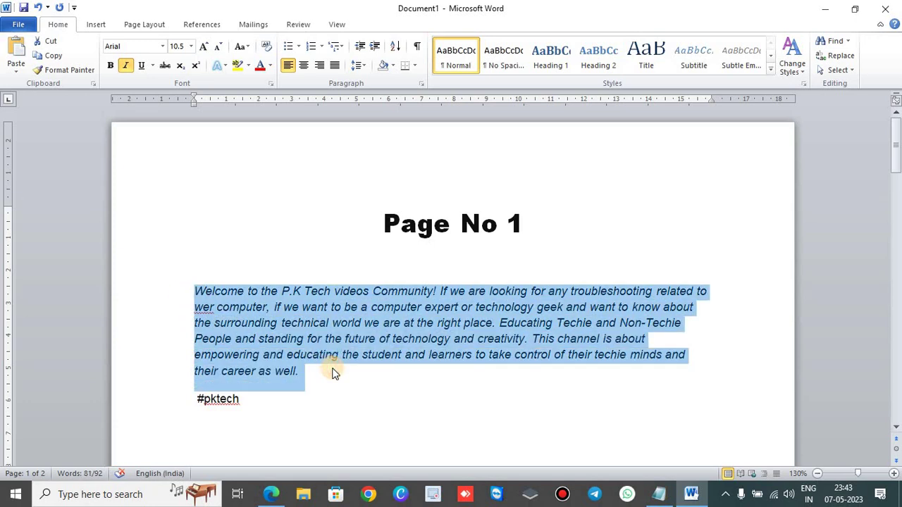
key("ctrl+j")
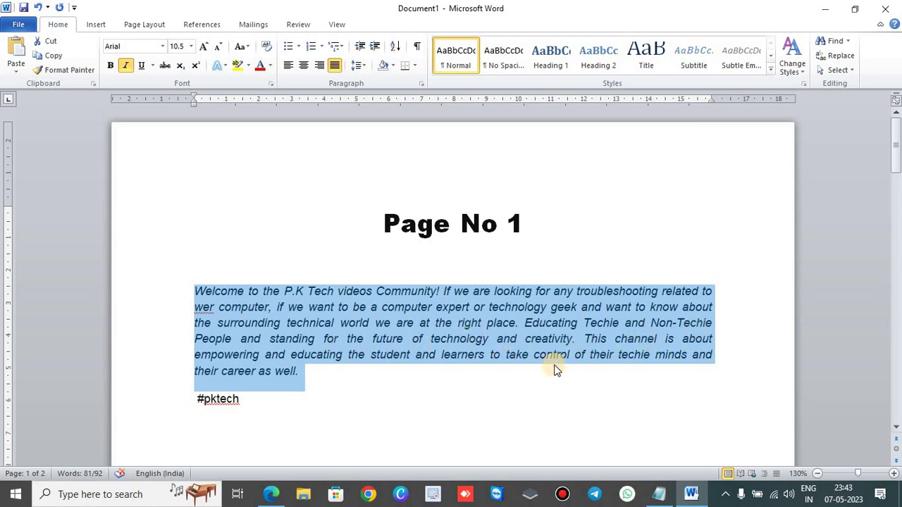
left_click(458, 365)
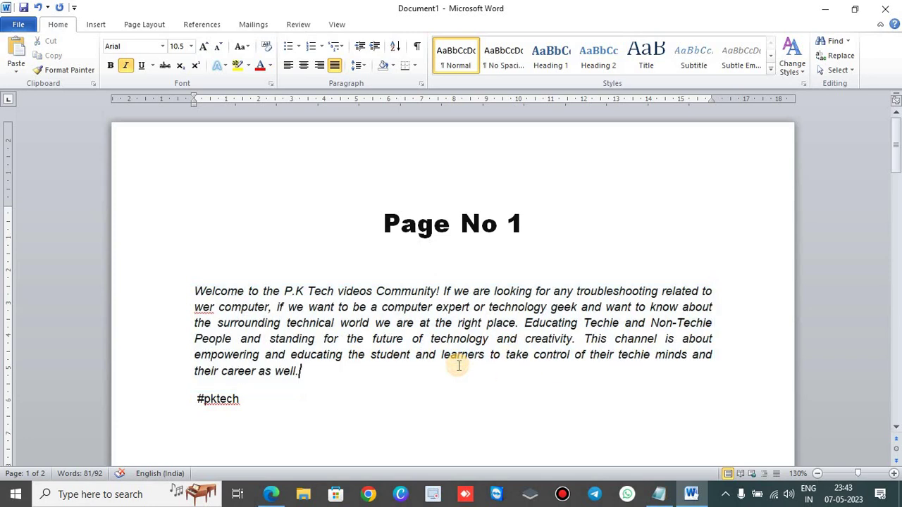
key("alt+Tab")
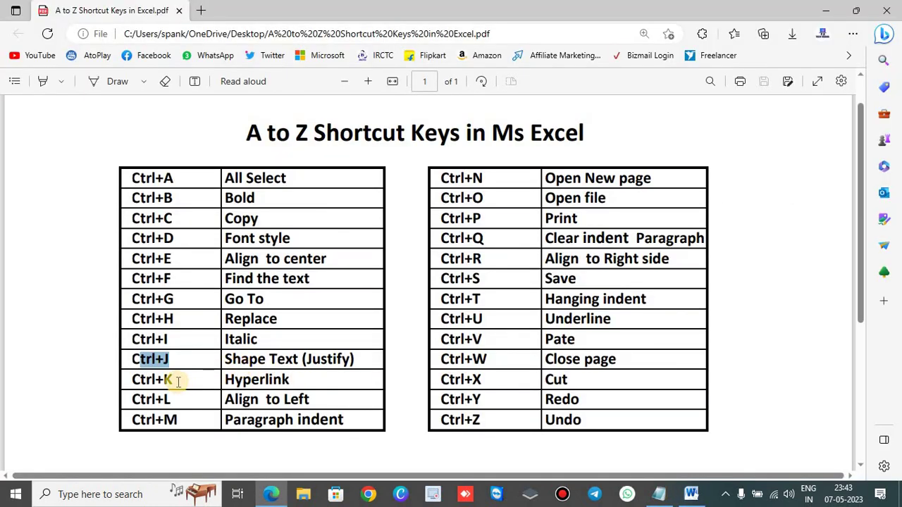
- Mark the Ctrl+K Hyperlink entry in the shortcut PDF, then return to Word
left_click_drag(174, 380, 140, 381)
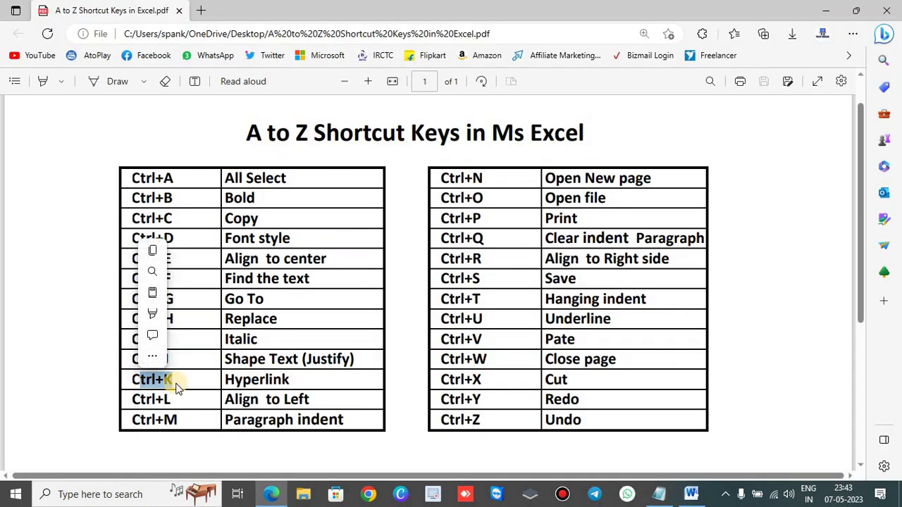
left_click_drag(291, 379, 215, 380)
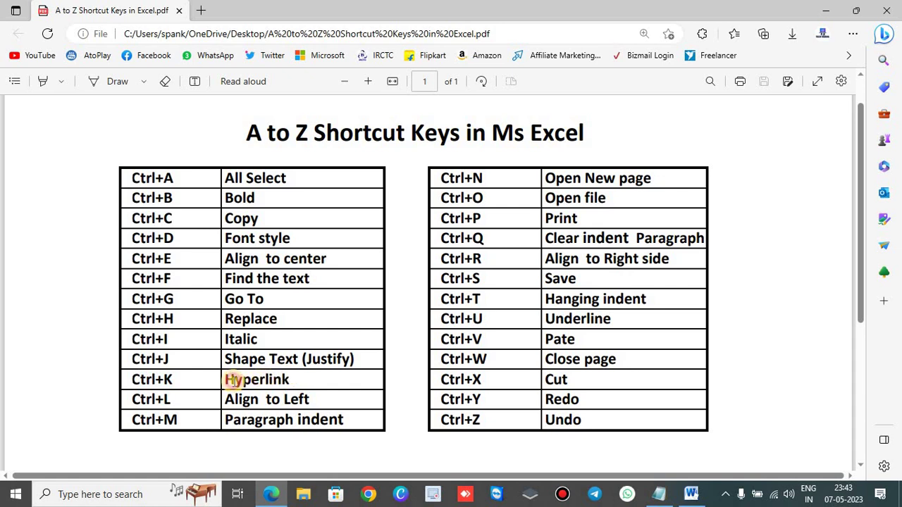
left_click(313, 384)
key("alt+Tab")
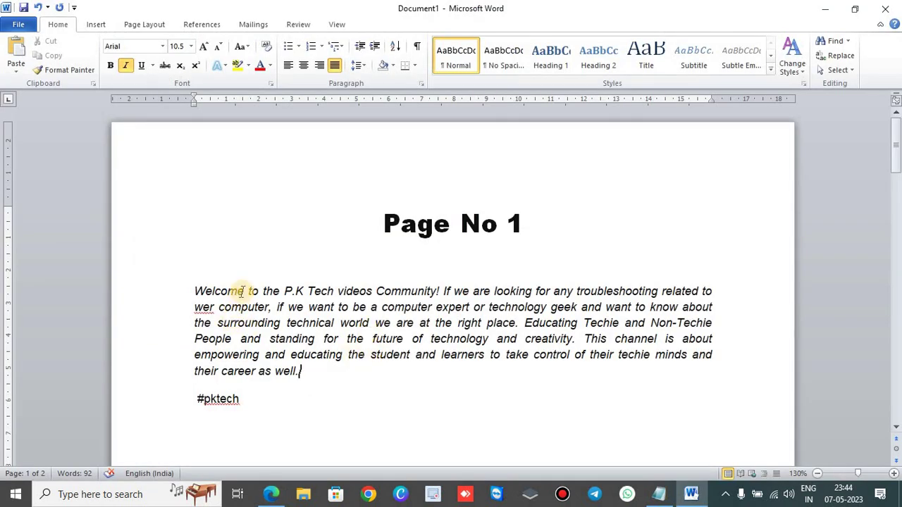
- Link the word Welcome to the Desktop file Capture1 and Ctrl+Click the link to follow it
left_click_drag(244, 292, 194, 291)
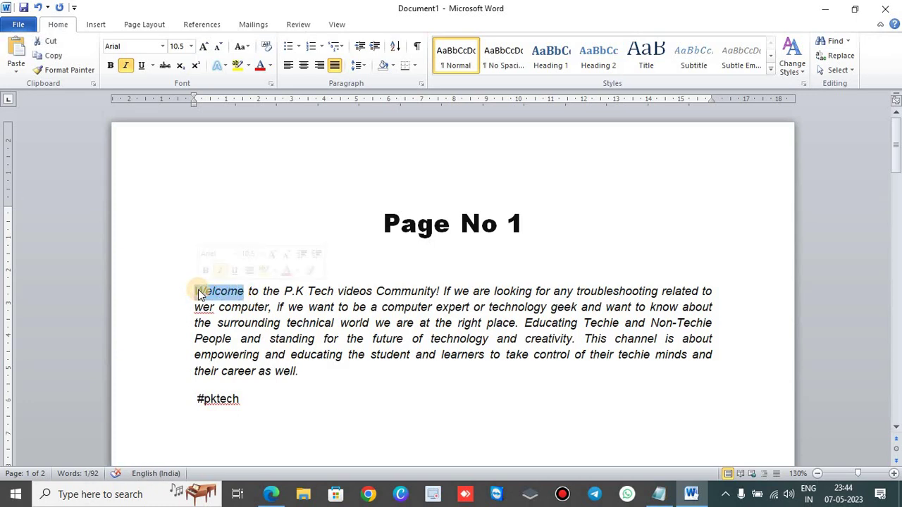
key("ctrl+k")
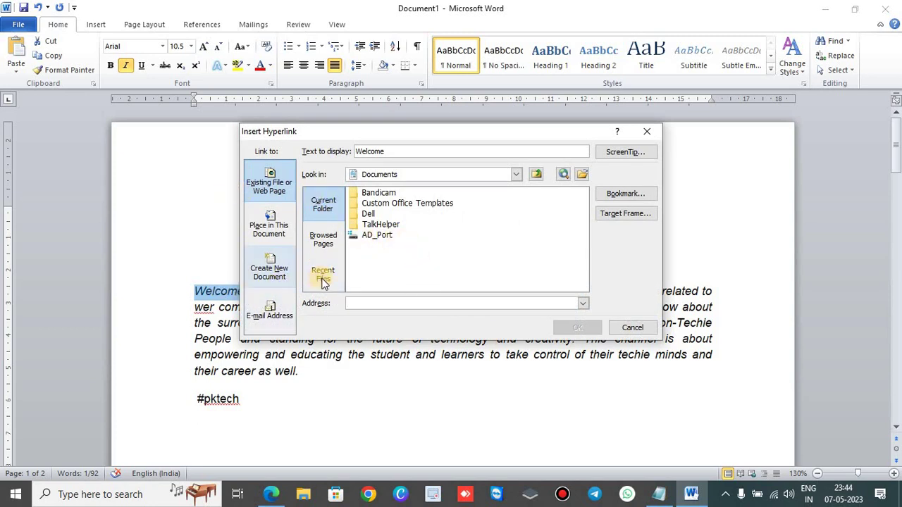
left_click(515, 175)
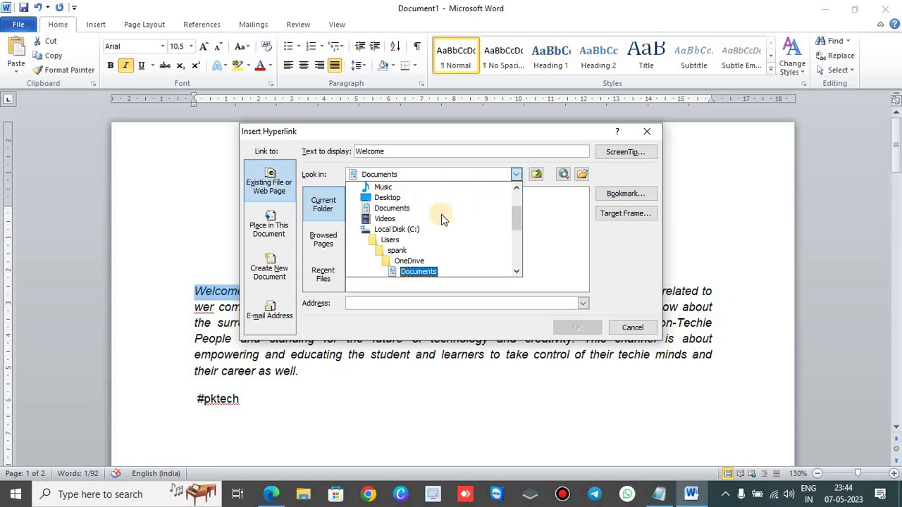
left_click(387, 198)
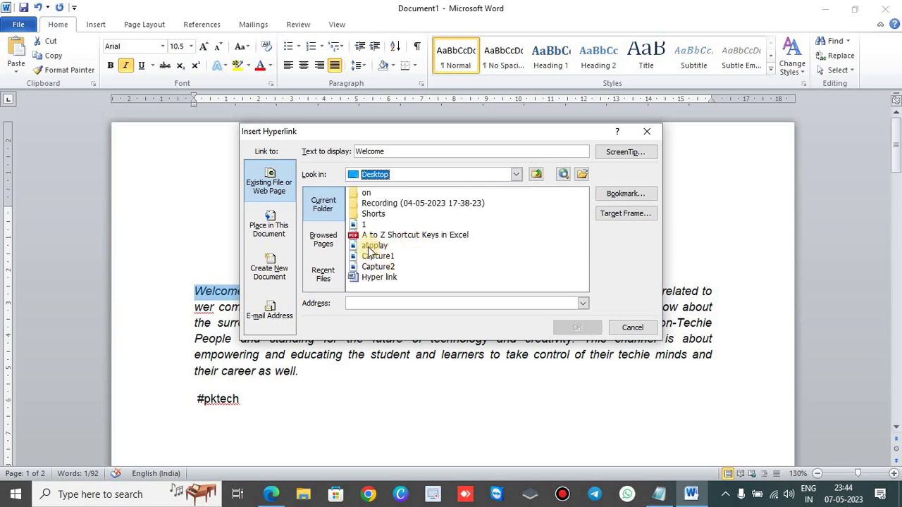
double_click(373, 258)
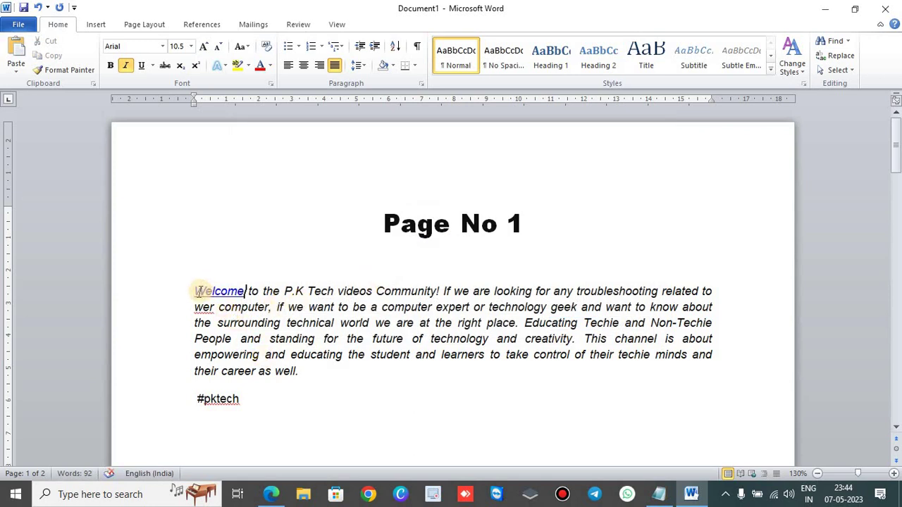
mouse_move(201, 291)
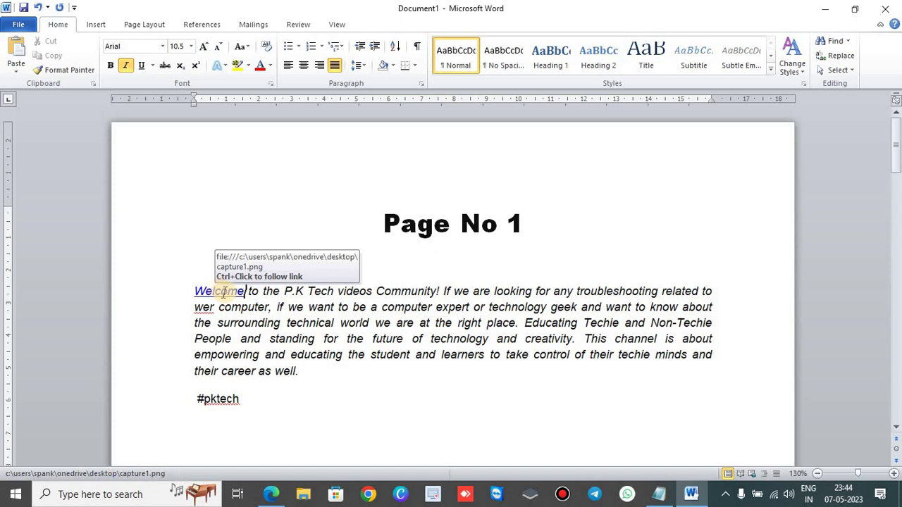
left_click(226, 297, "ctrl")
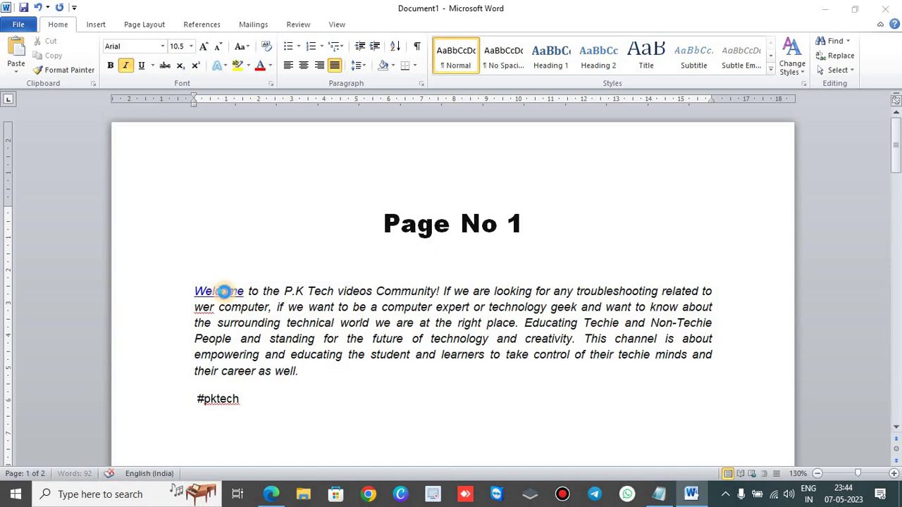
- Accept the security notice to open Capture1.PNG in Photos, then close it
left_click(493, 299)
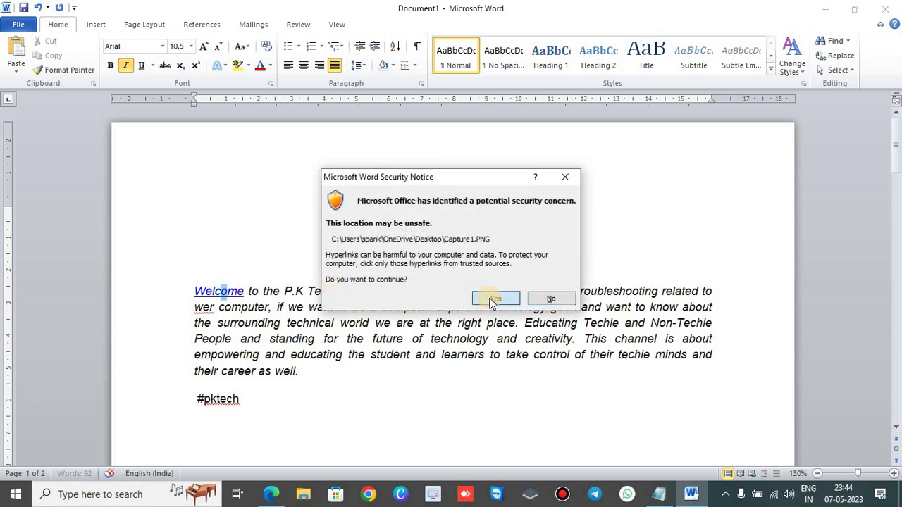
left_click(499, 319)
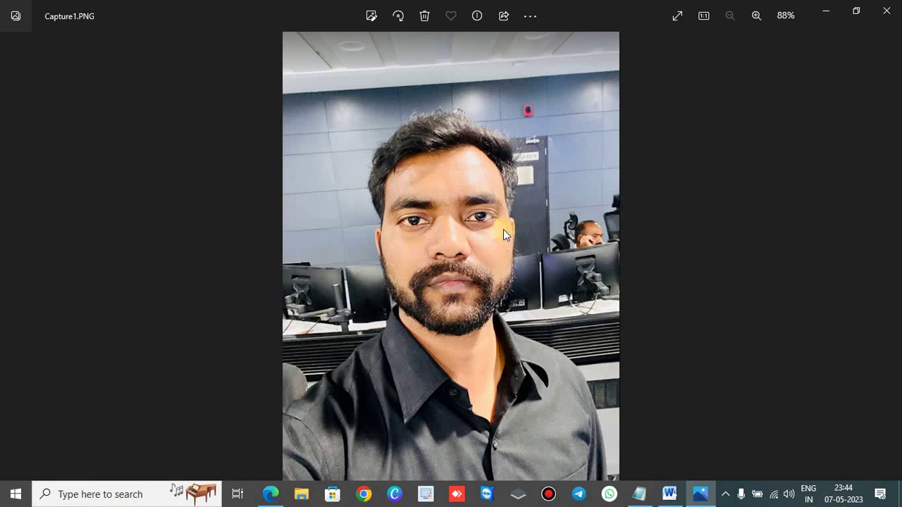
left_click(881, 14)
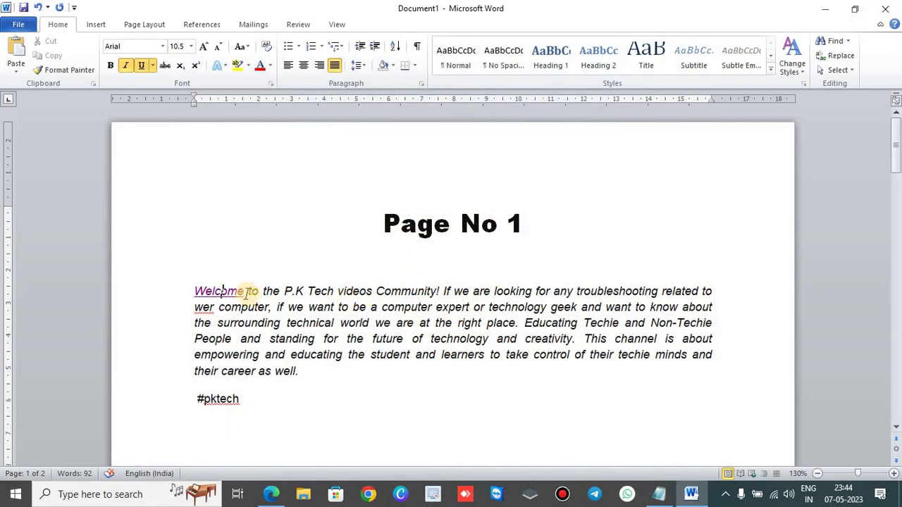
- Look up the Ctrl+L entry in the shortcut PDF and return to Word
double_click(197, 290)
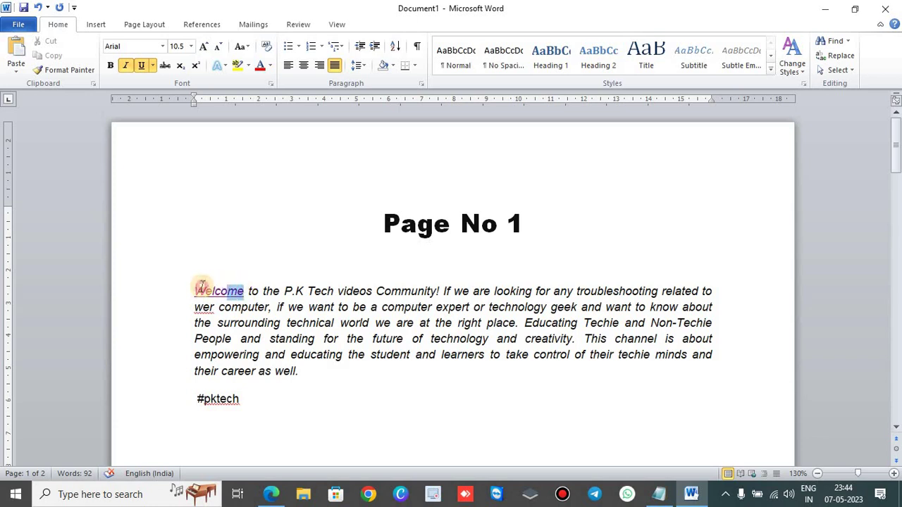
left_click(233, 308)
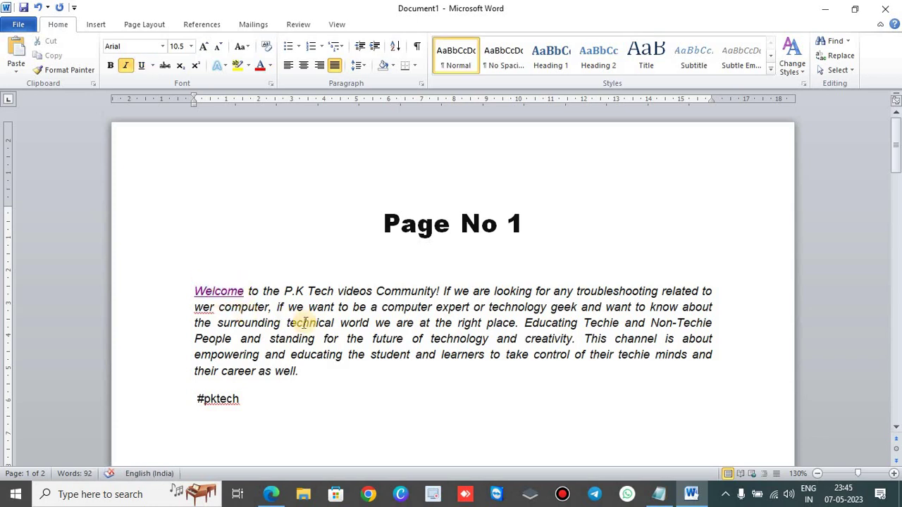
key("alt+Tab")
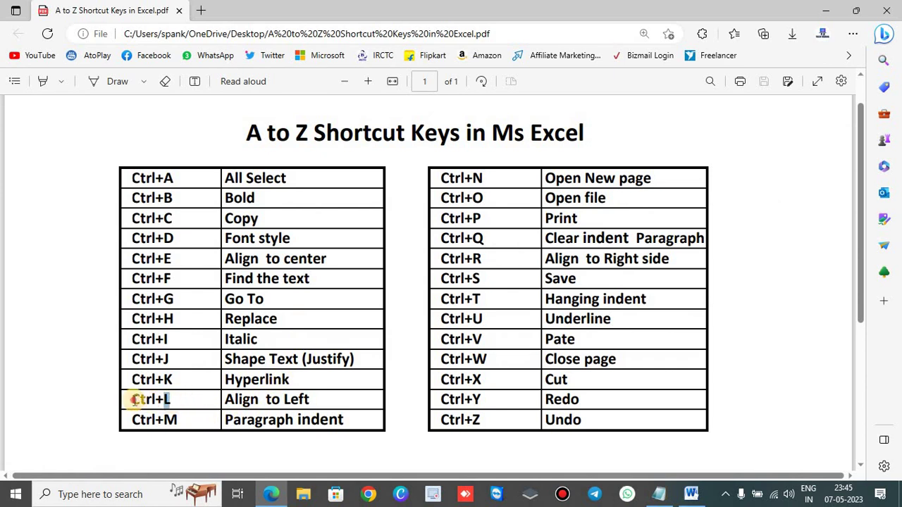
left_click_drag(175, 400, 127, 399)
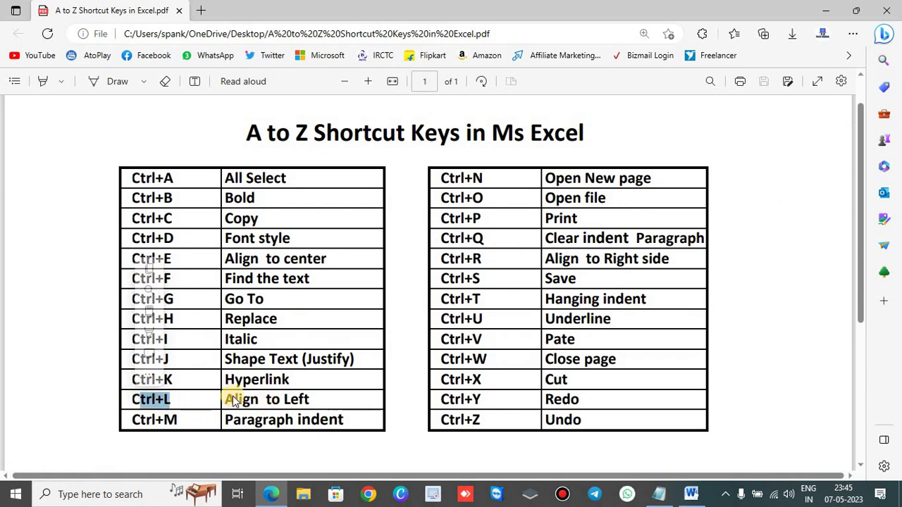
key("alt+Tab")
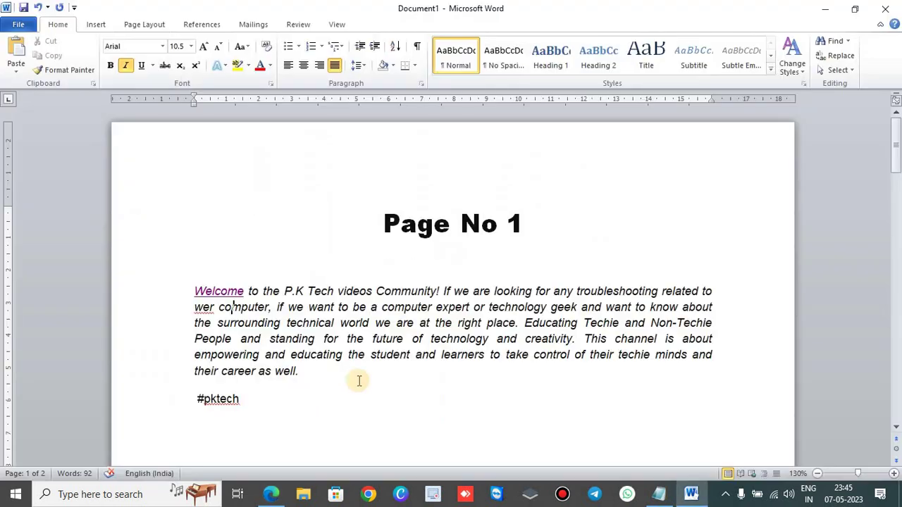
- Left-align the Page No 1 heading with Ctrl+L, then go back to the PDF
left_click_drag(386, 223, 521, 229)
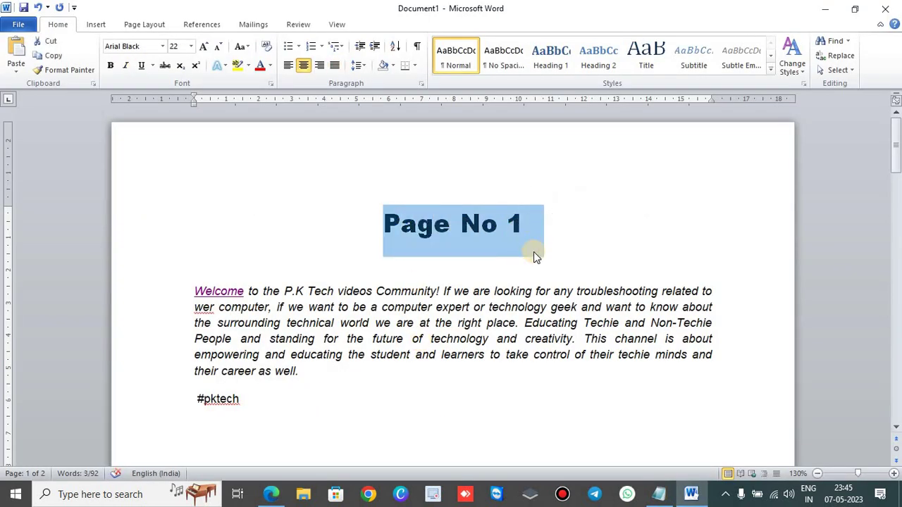
key("ctrl+l")
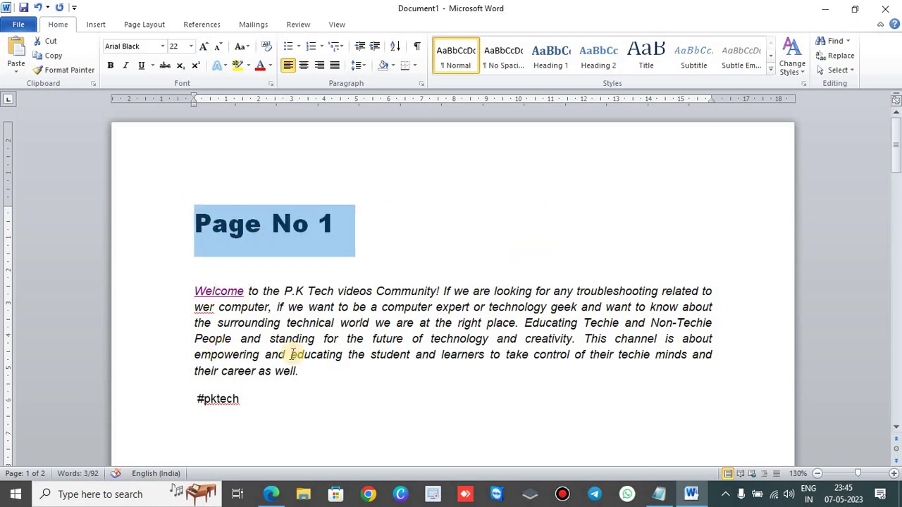
key("alt+Tab")
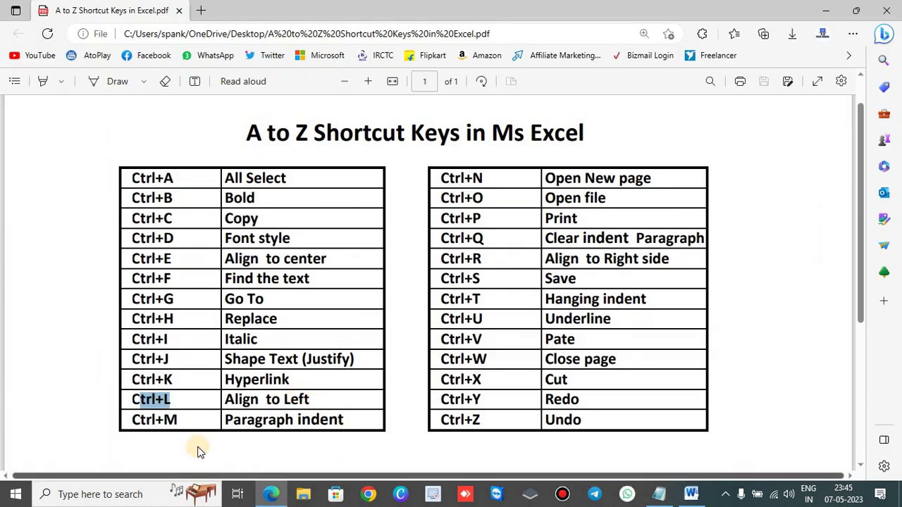
- Look up Ctrl+M, indent the Welcome paragraph from the left with it, then show the desktop
left_click_drag(181, 419, 129, 416)
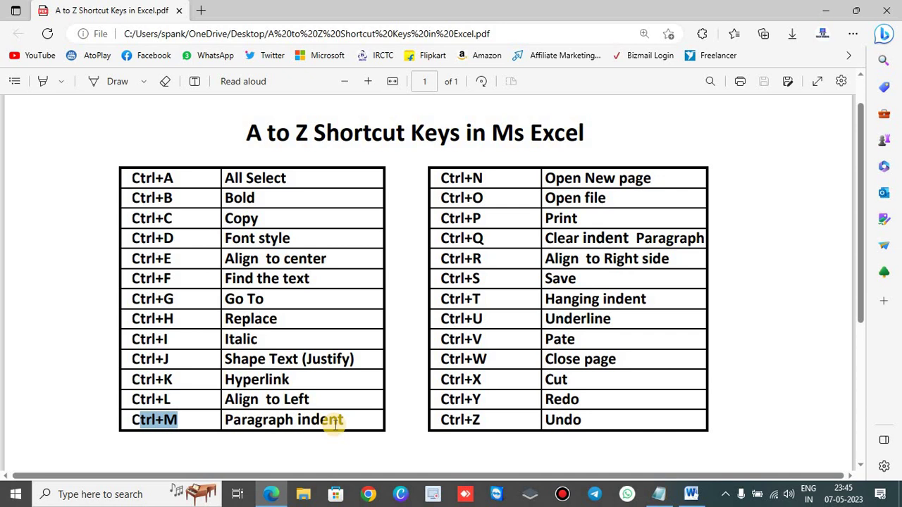
key("alt+Tab")
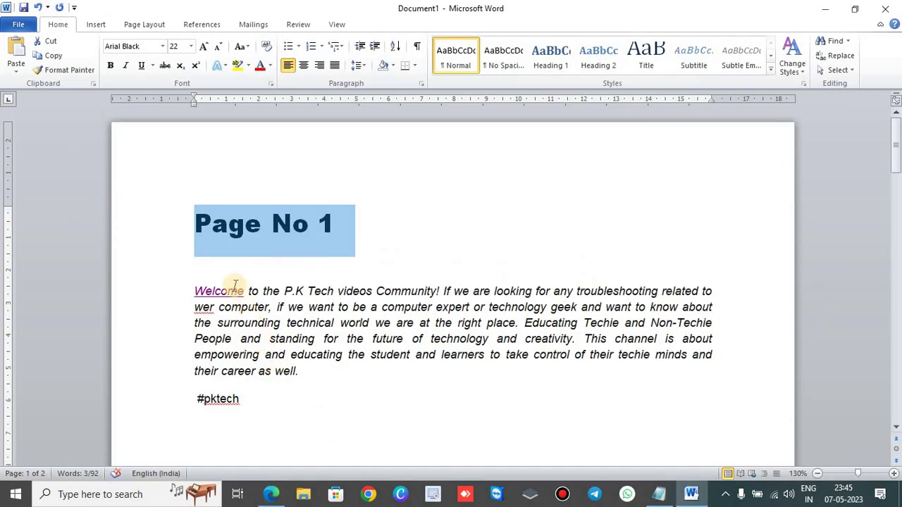
left_click_drag(196, 292, 337, 368)
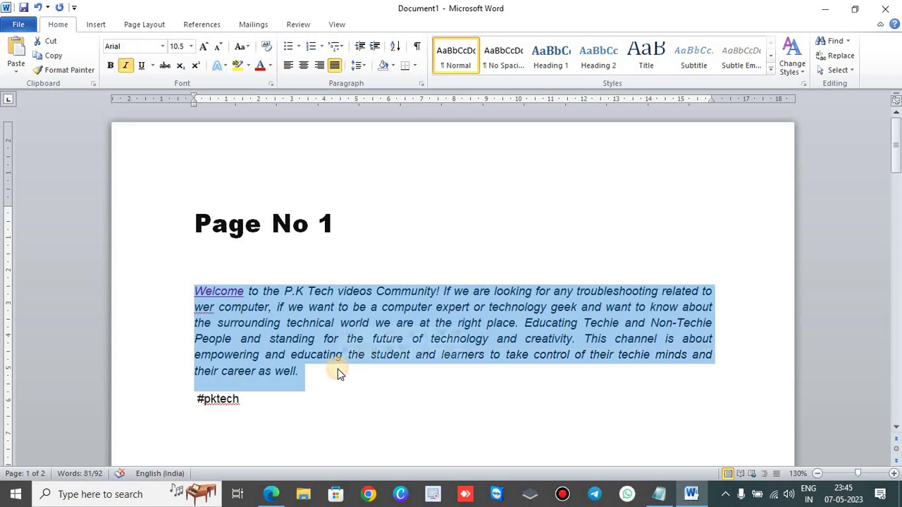
key("ctrl+m")
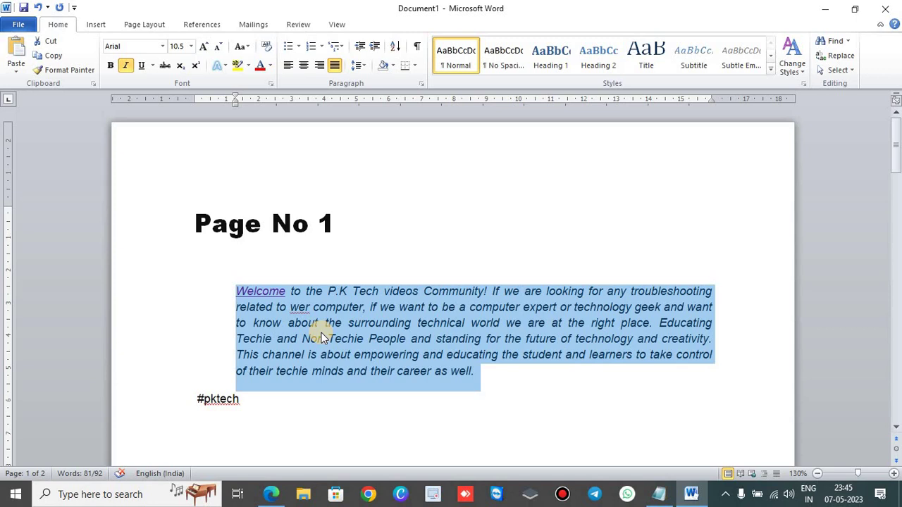
key("super+d")
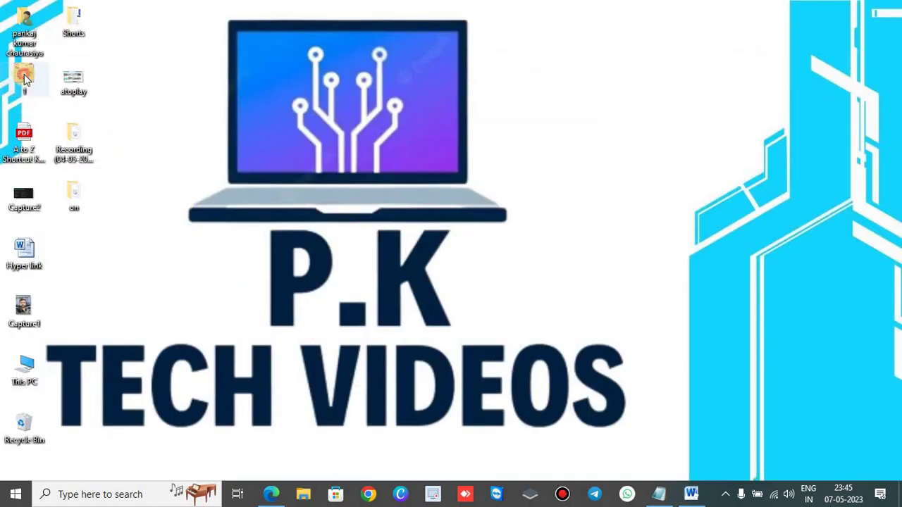
- Open the 1.PNG newspaper image from the desktop in Photos, zoom in, and close it
double_click(24, 79)
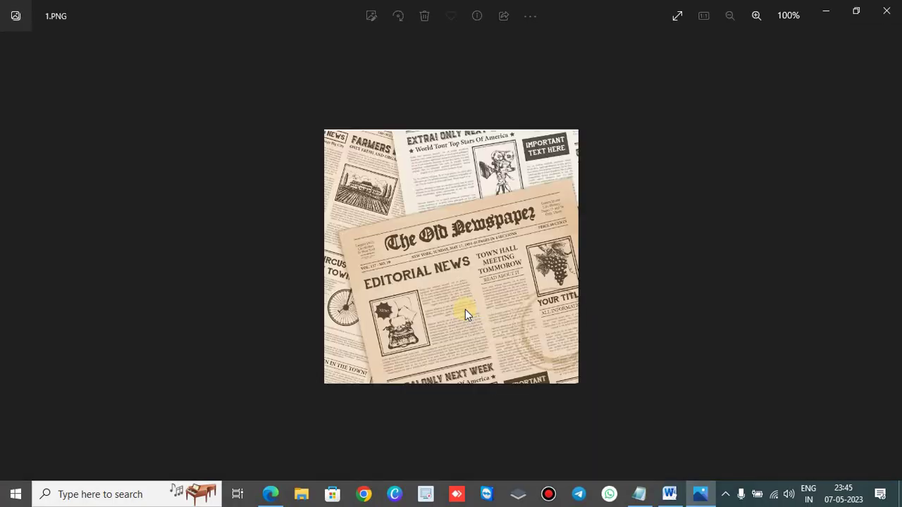
scroll(465, 310, "up", 1)
scroll(465, 309, "up", 1)
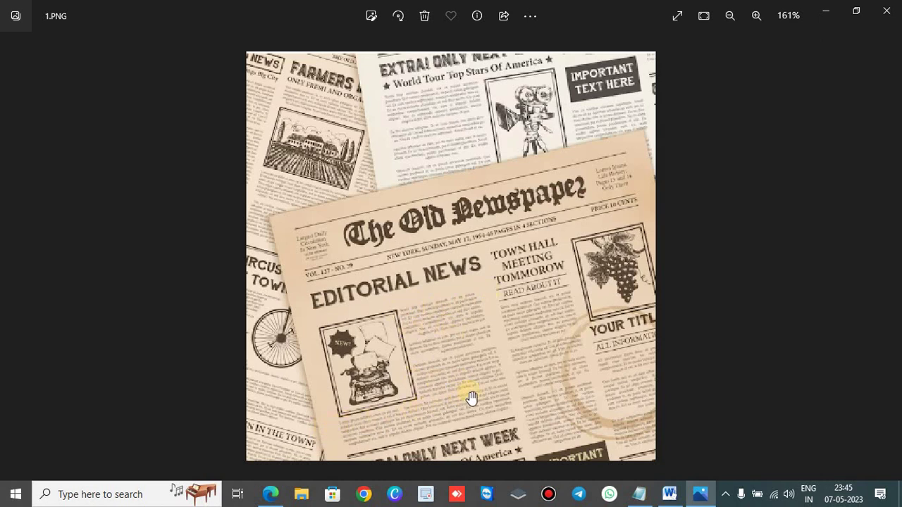
left_click(889, 12)
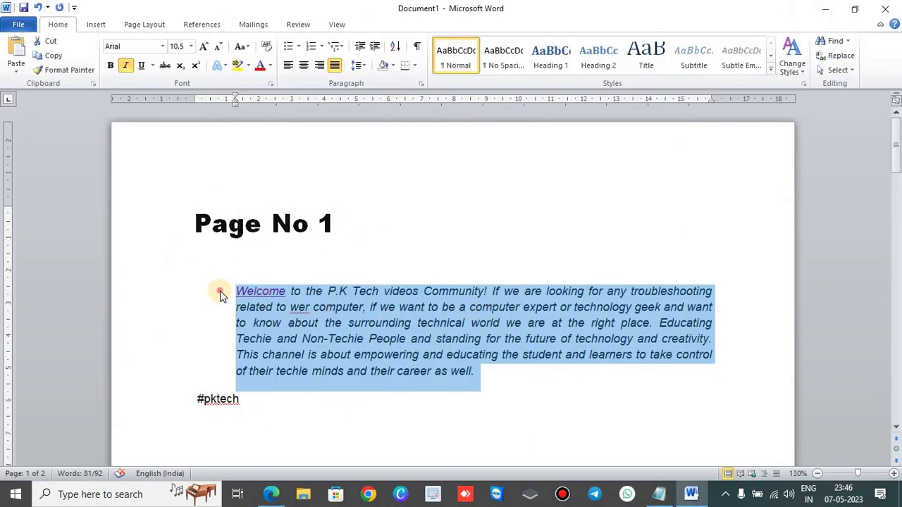
- Look up the Ctrl+N entry in the shortcut PDF and return to the Word document
left_click(220, 296)
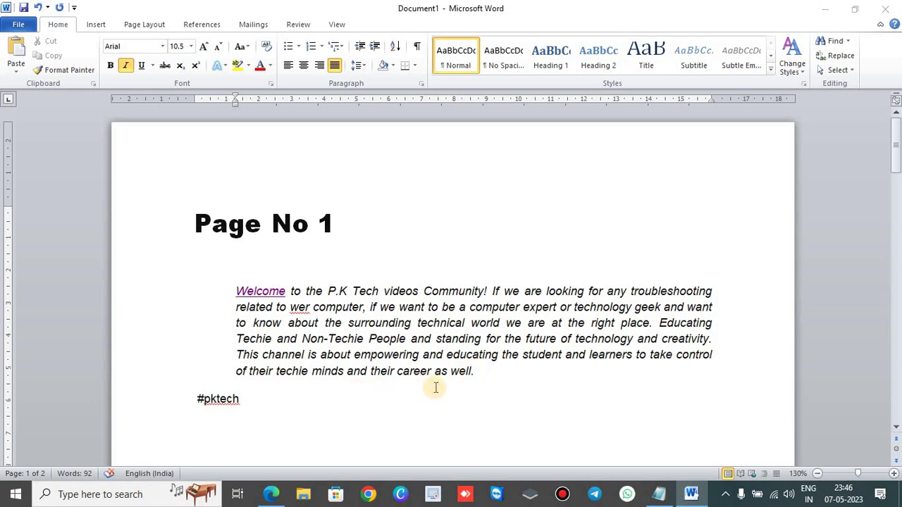
key("alt+Tab")
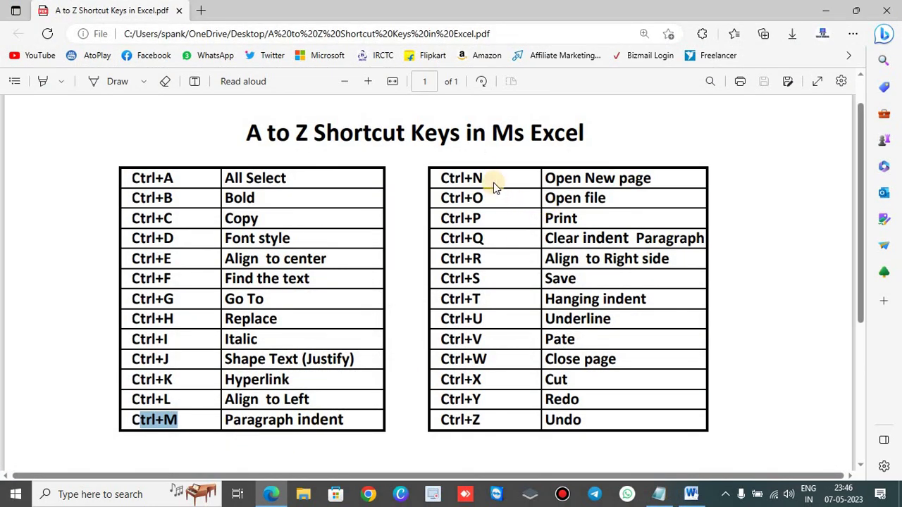
left_click_drag(486, 178, 438, 179)
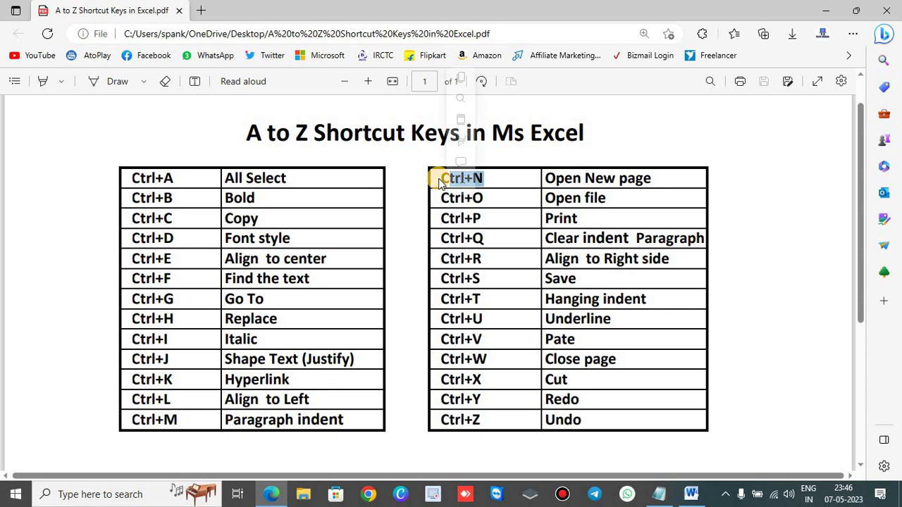
left_click(539, 224)
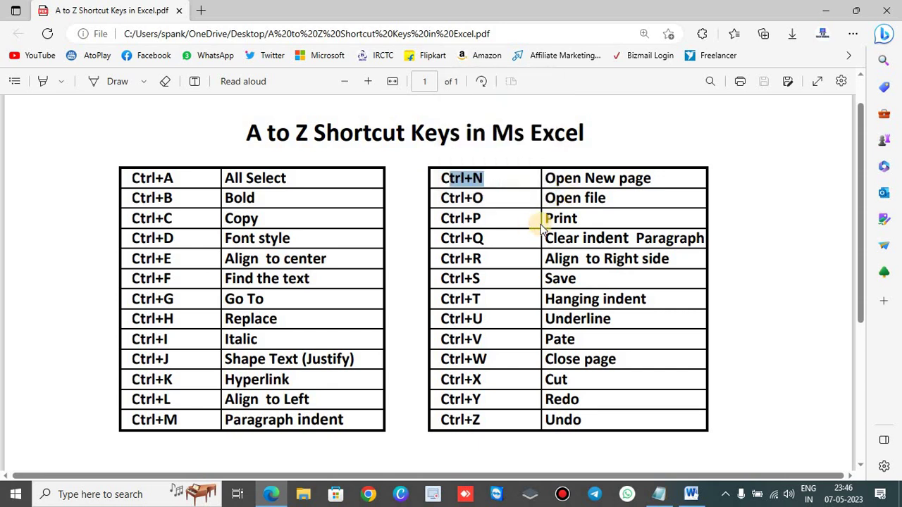
key("alt+Tab")
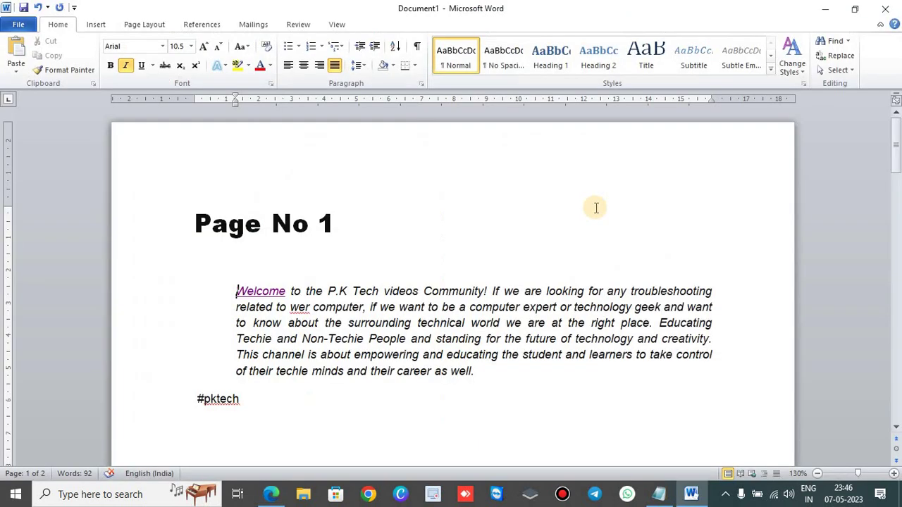
key("ctrl+Return")
scroll(494, 293, "down", 5)
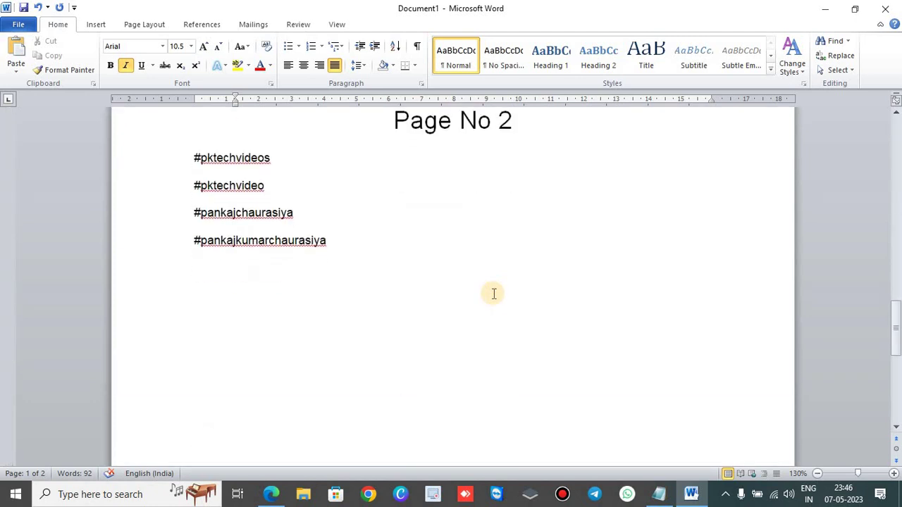
scroll(494, 293, "up", 15)
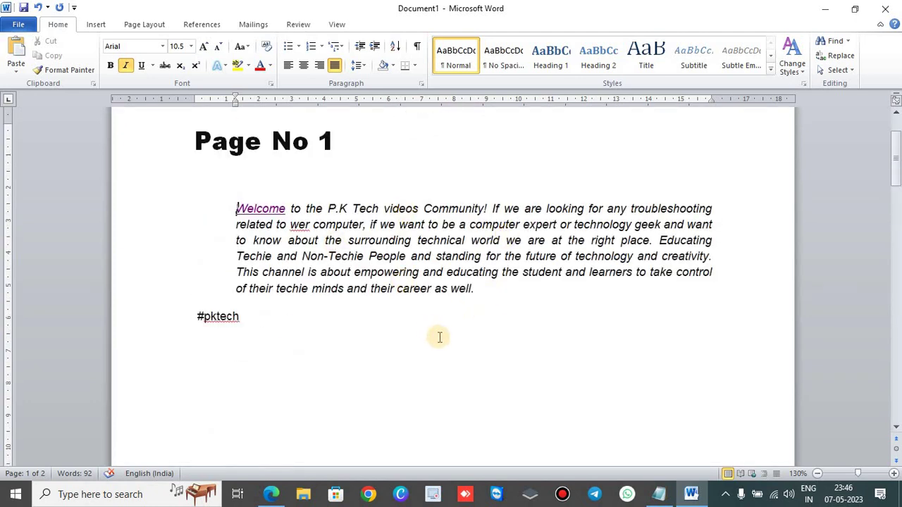
- Open a new blank document with Ctrl+N, move its window, close it, and return to the PDF
key("ctrl+n")
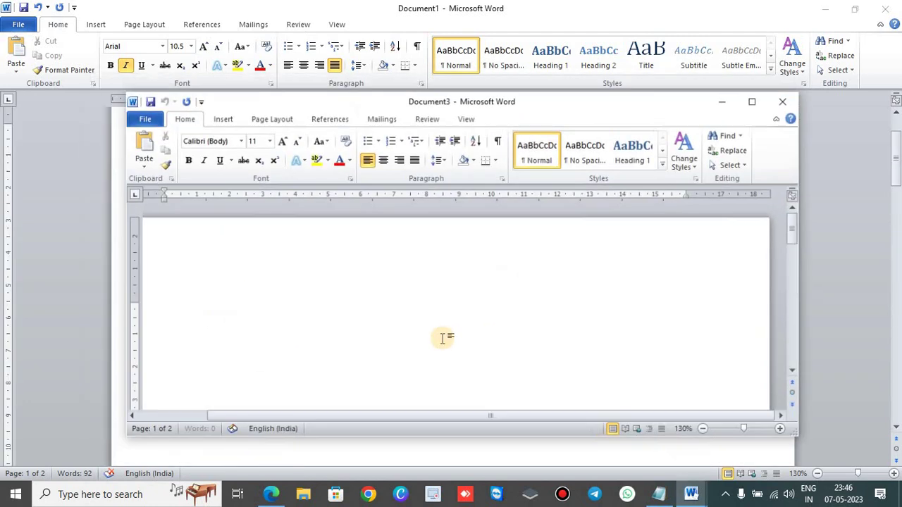
left_click_drag(613, 101, 552, 115)
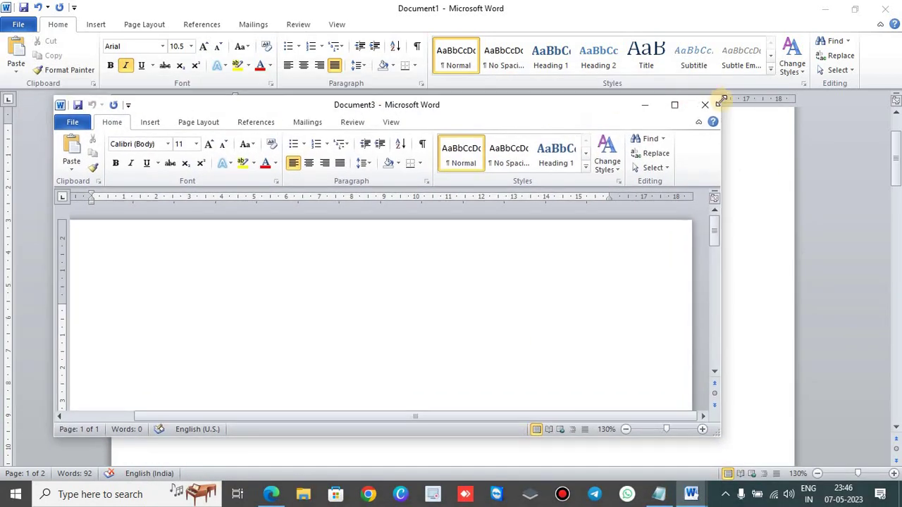
left_click(704, 105)
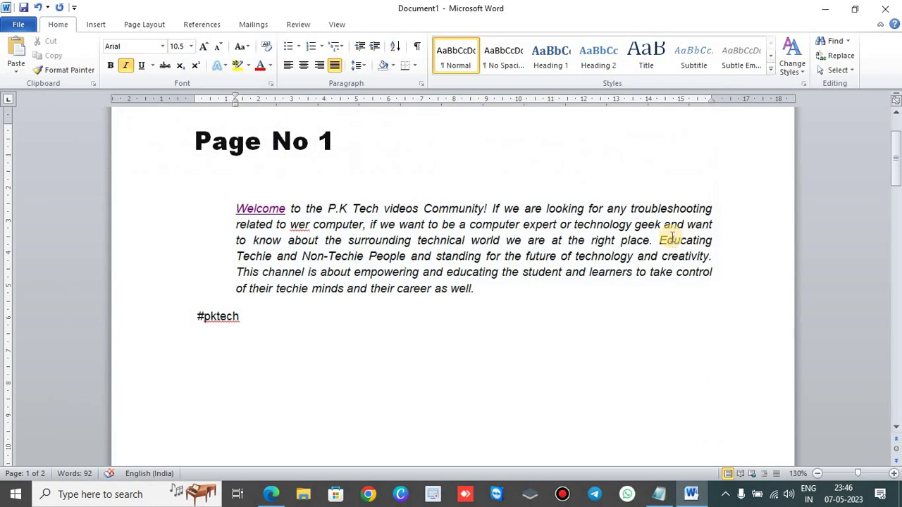
key("alt+Tab")
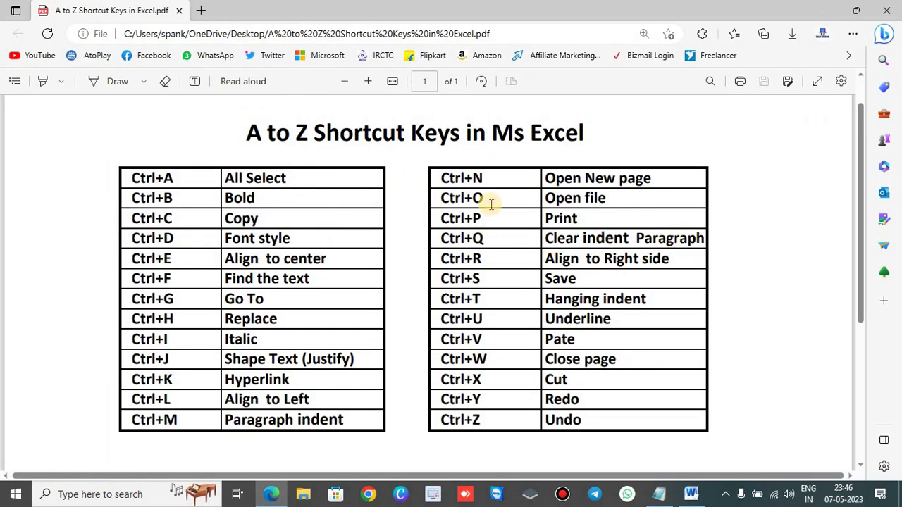
double_click(439, 198)
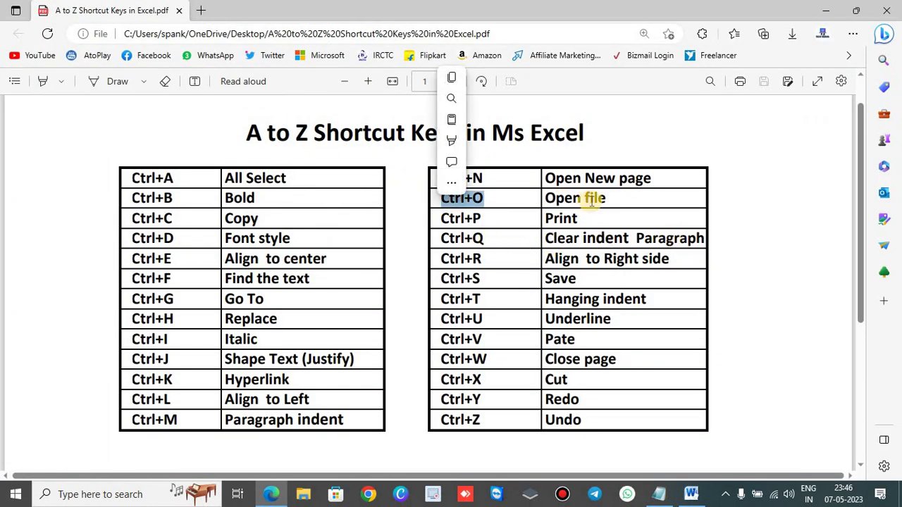
left_click_drag(550, 199, 633, 182)
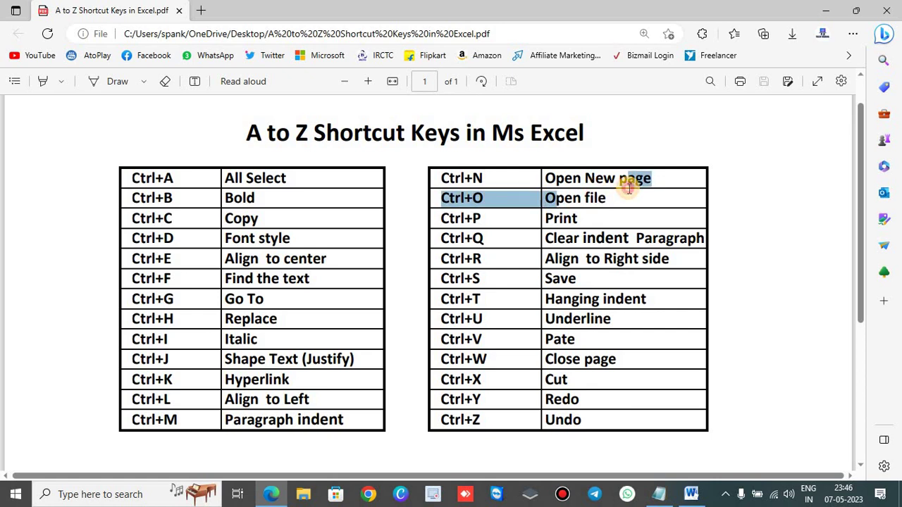
key("alt+Tab")
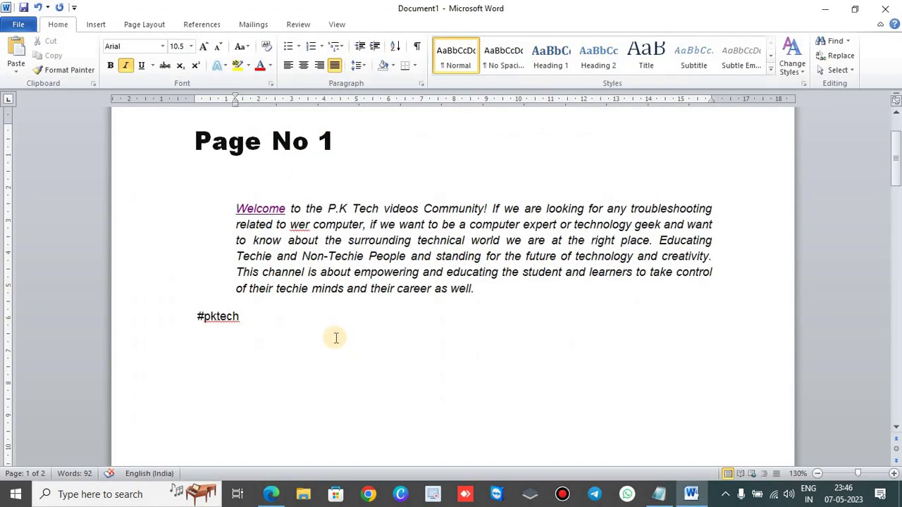
scroll(335, 338, "up", 3)
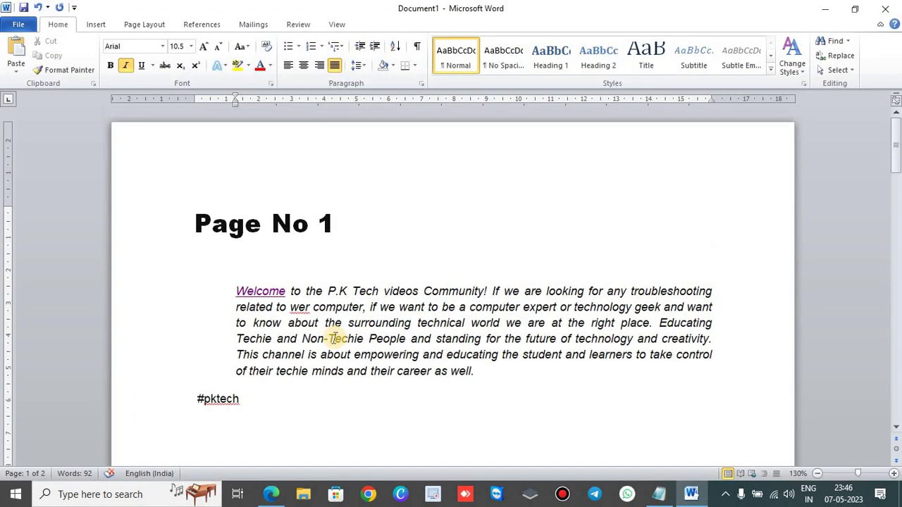
key("ctrl+o")
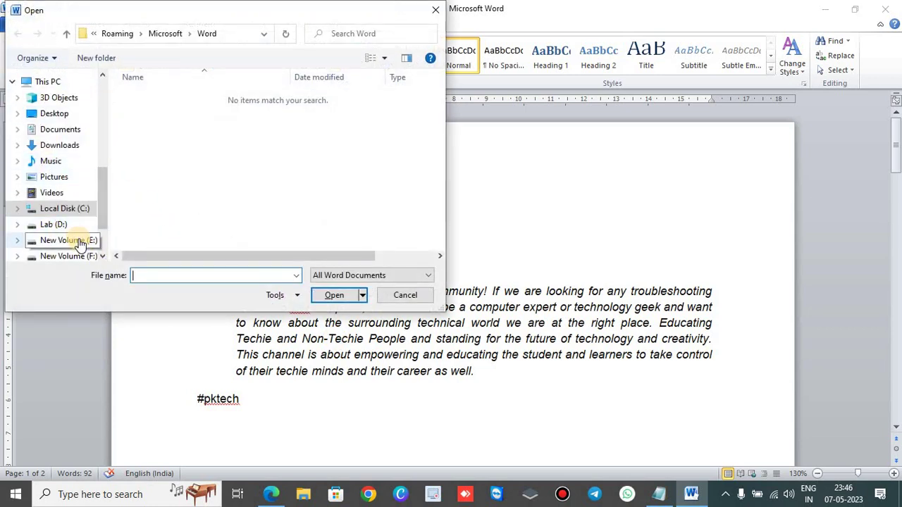
scroll(81, 240, "down", 2)
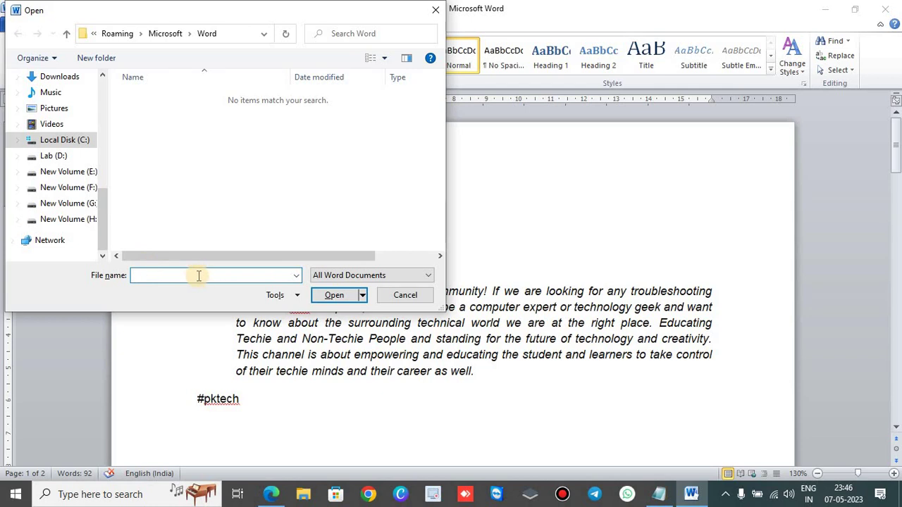
left_click(434, 12)
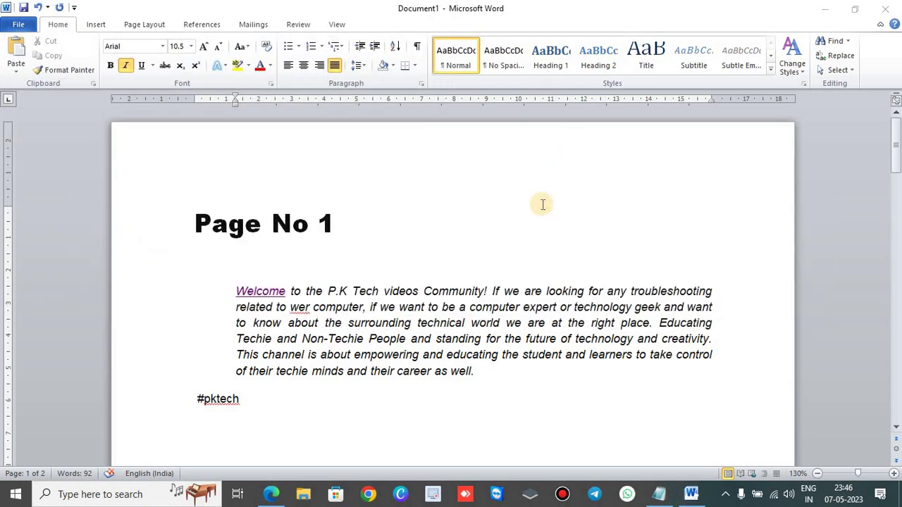
key("alt+Tab")
left_click_drag(481, 219, 442, 220)
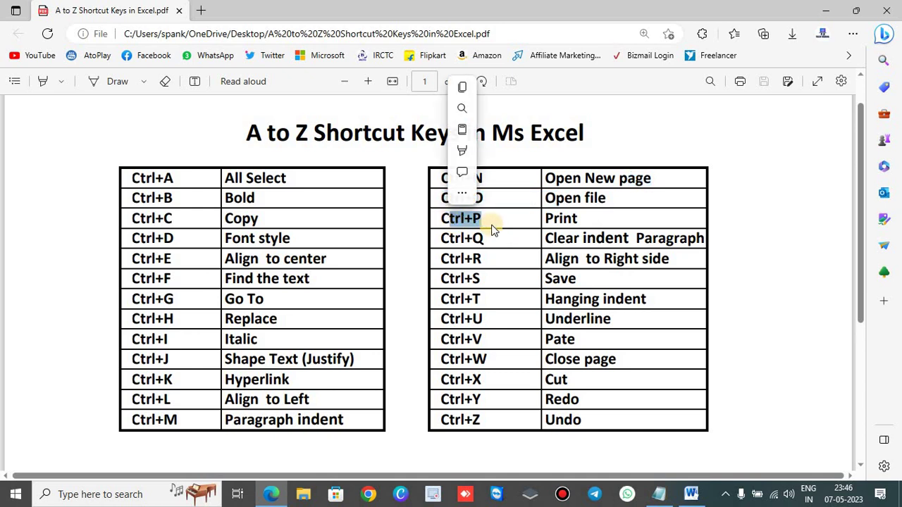
key("alt+Tab")
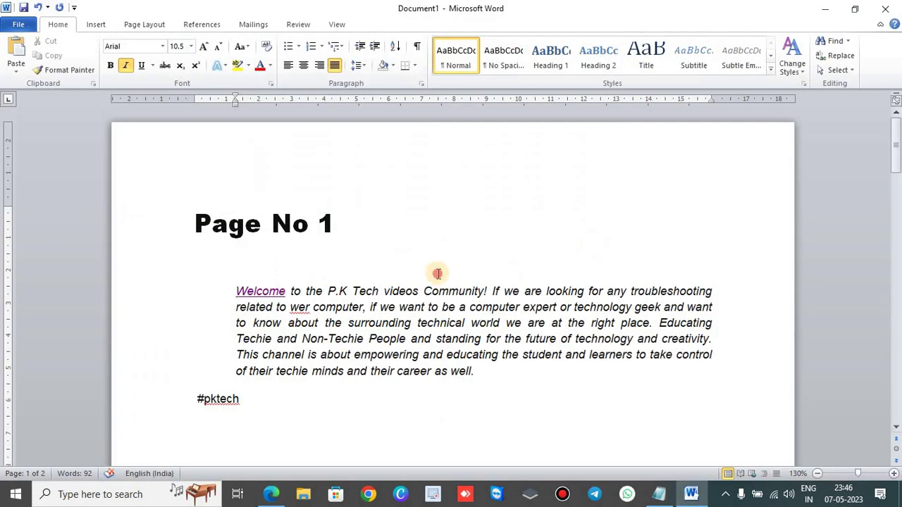
left_click(438, 274)
key("ctrl+p")
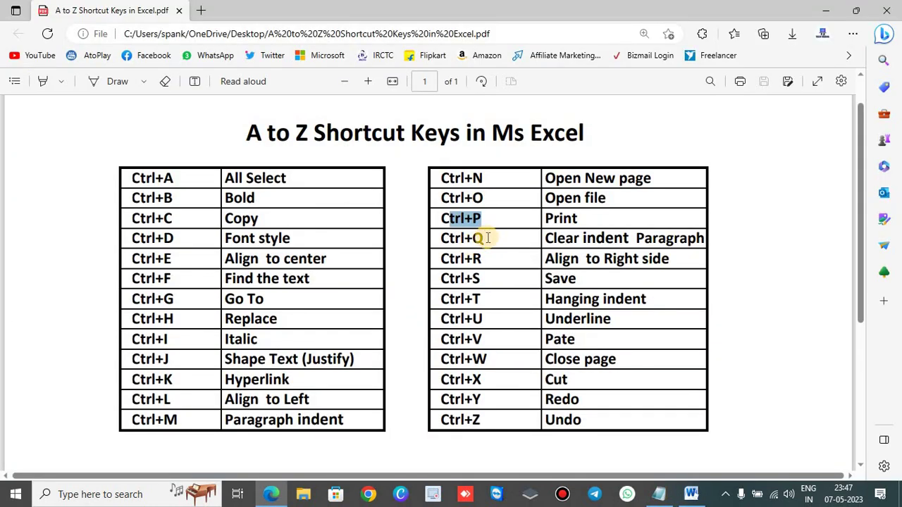
- Mark the Ctrl+Q and Ctrl+M entries in the shortcut PDF, then return to Word
left_click_drag(486, 239, 435, 239)
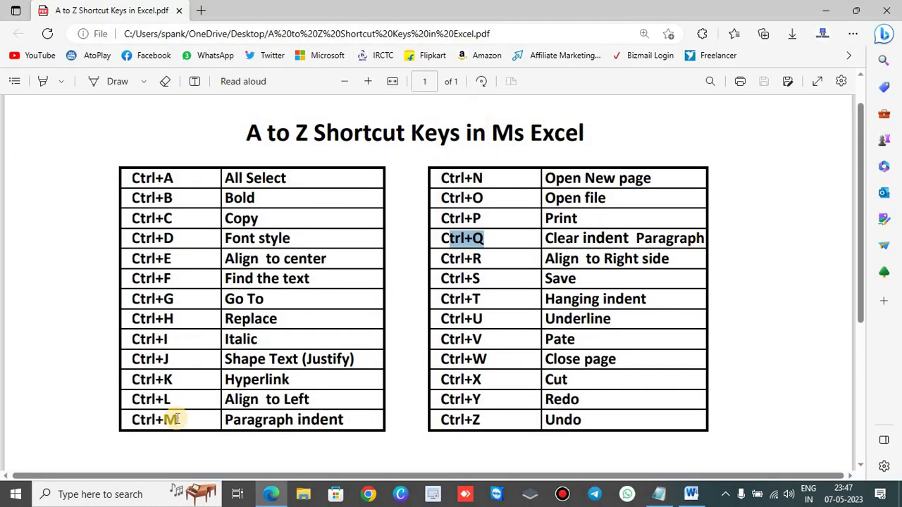
left_click_drag(180, 419, 147, 420)
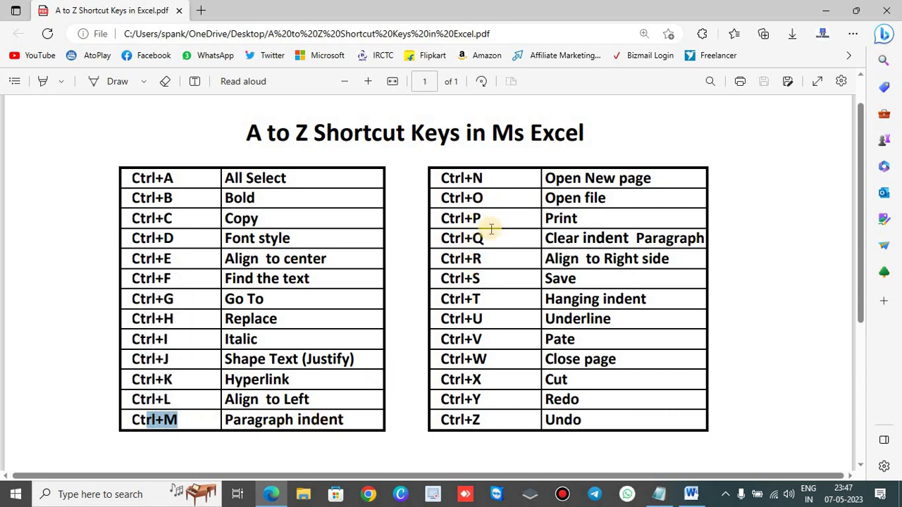
left_click_drag(487, 239, 448, 239)
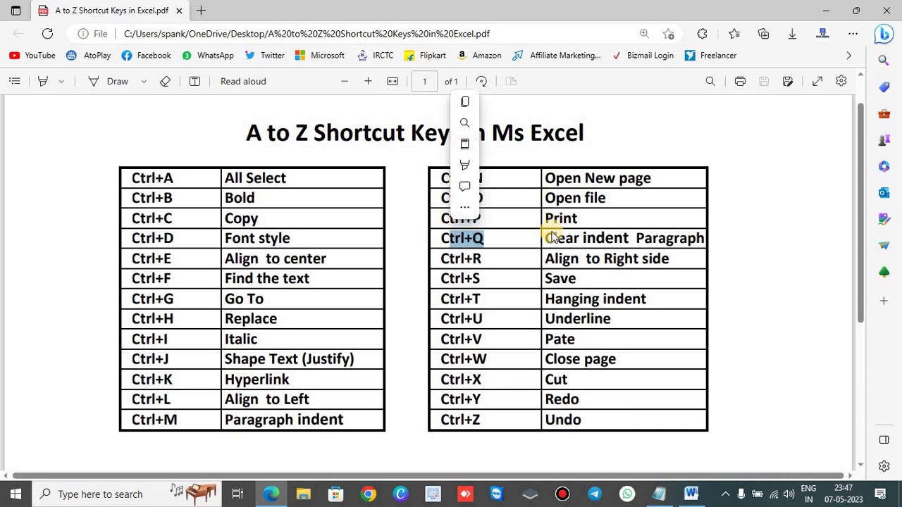
key("alt+Tab")
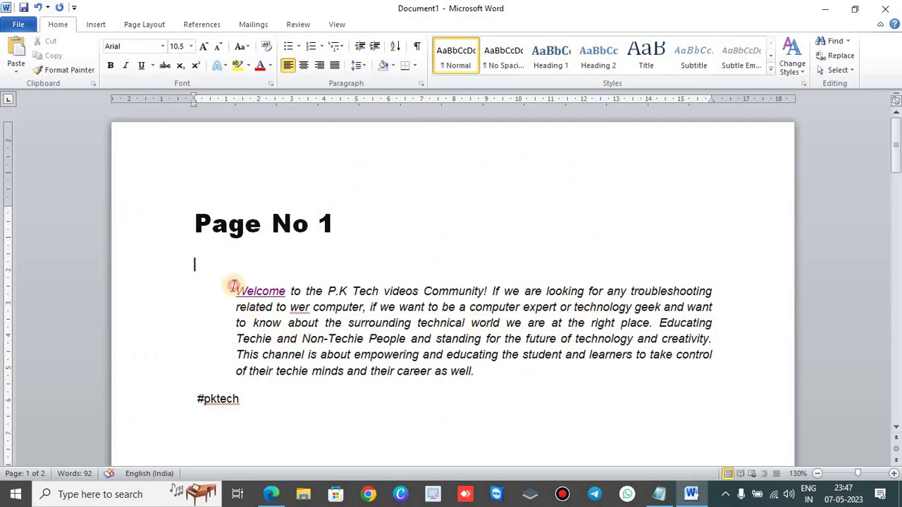
- Clear the Welcome paragraph's indent and justification with Ctrl+Q, restore them, then clear them again
left_click_drag(233, 285, 484, 379)
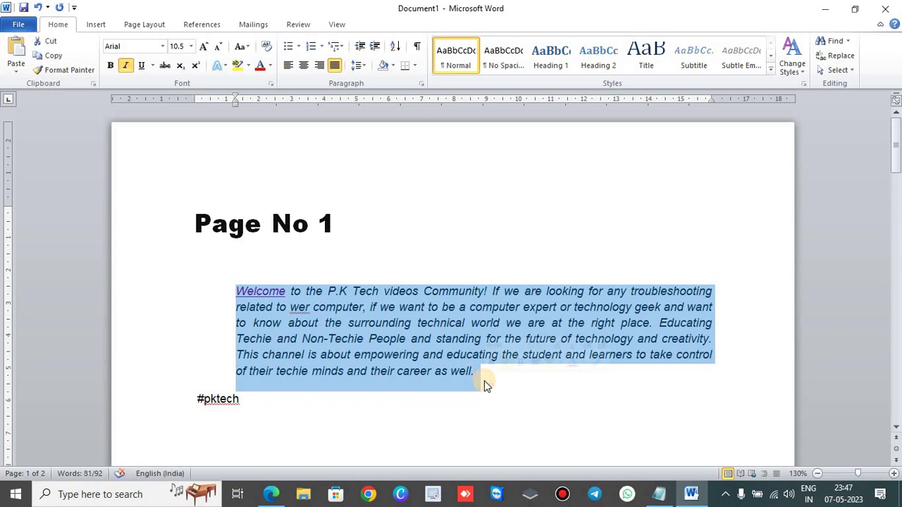
key("alt+Tab")
key("alt+Tab")
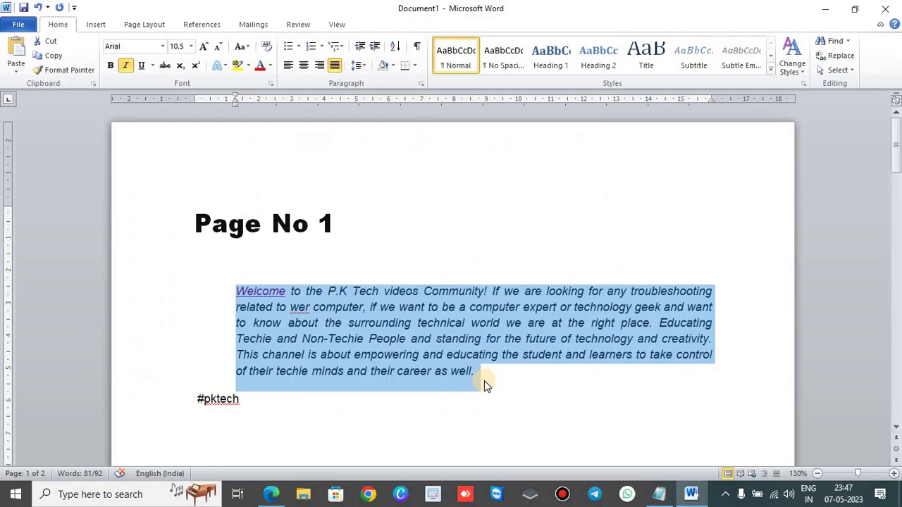
key("ctrl+q")
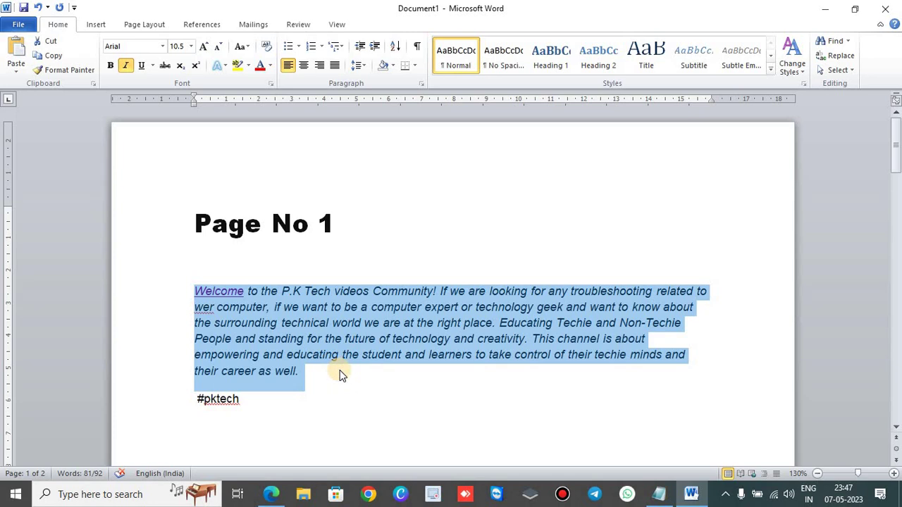
key("ctrl+j")
key("ctrl+m")
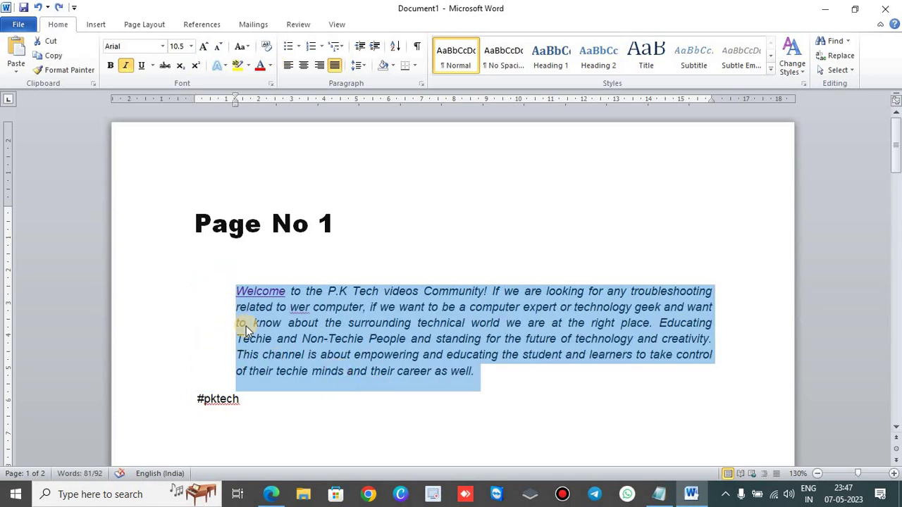
key("ctrl+q")
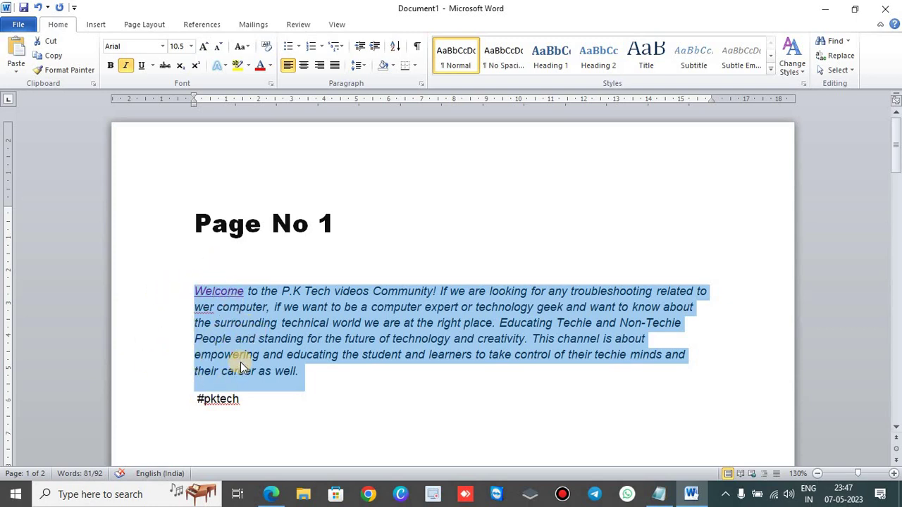
key("alt+Tab")
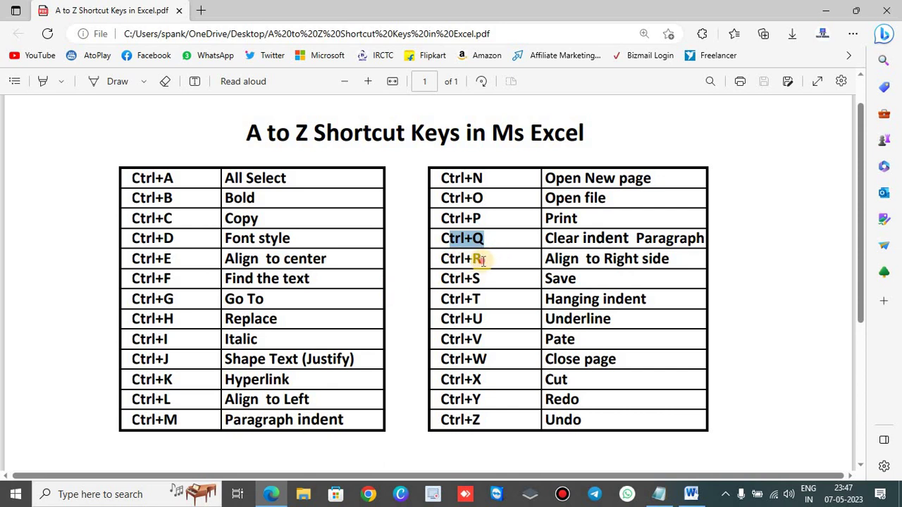
- Look up Ctrl+R, then right-align the Page No 1 heading with it and return to the PDF
left_click_drag(415, 259, 484, 259)
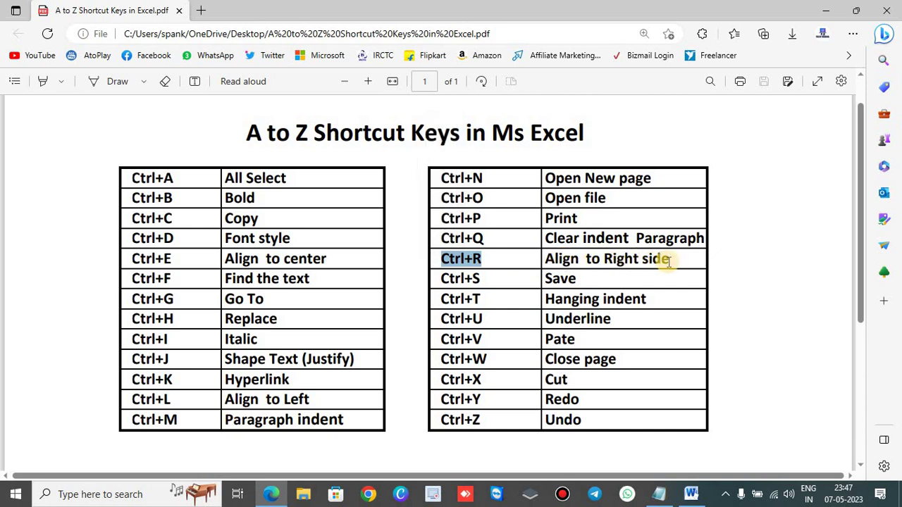
key("alt+Tab")
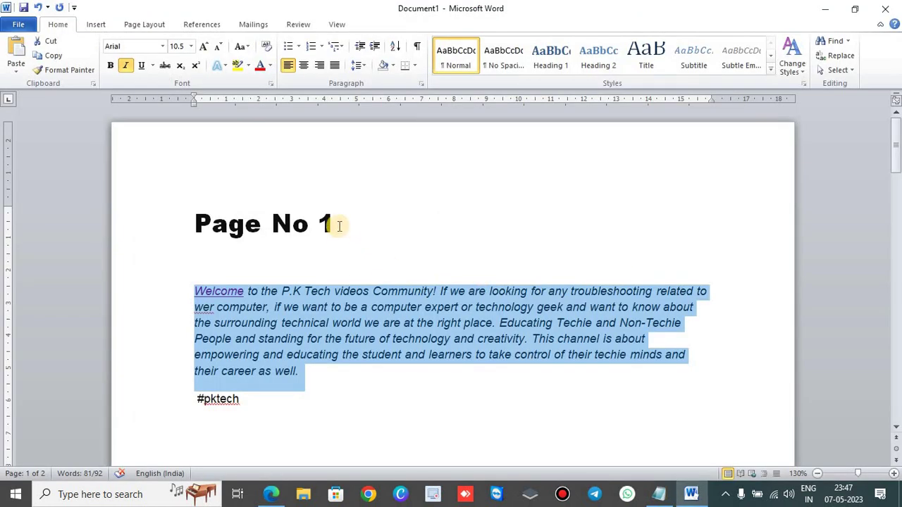
left_click_drag(336, 224, 236, 228)
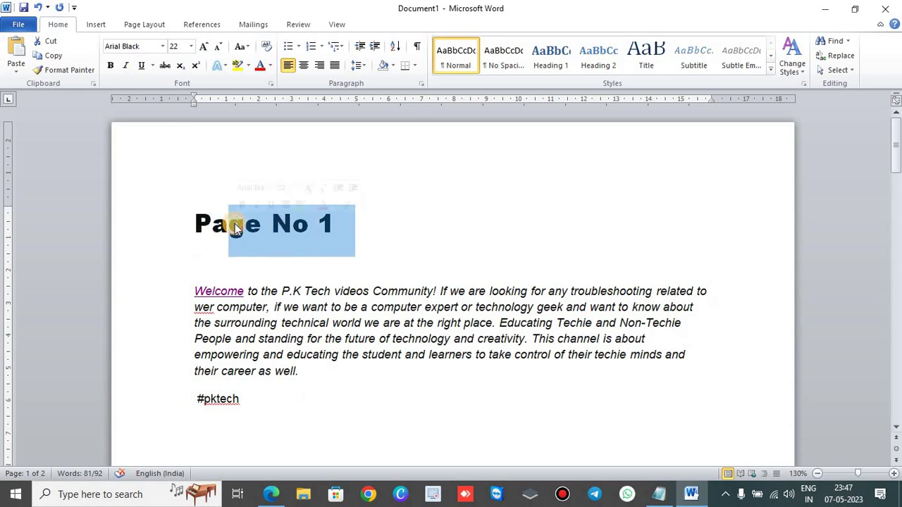
left_click(352, 230)
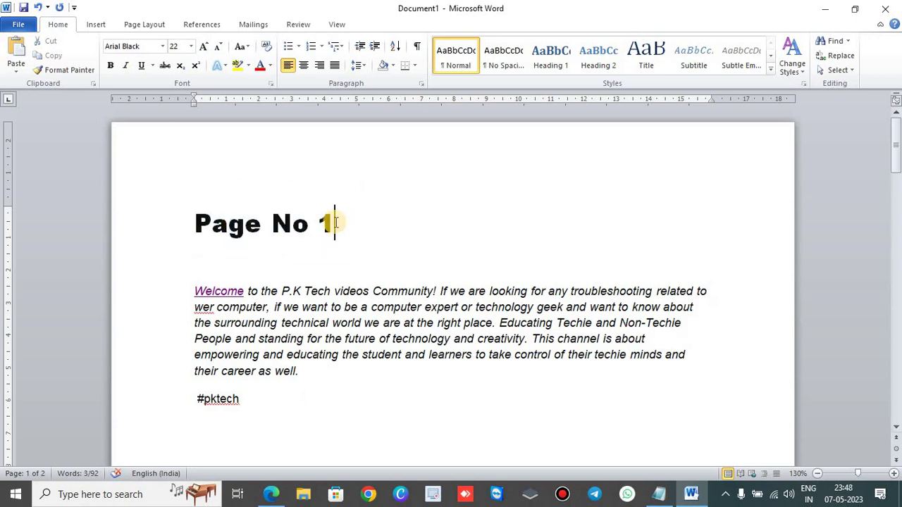
left_click(204, 217, "shift")
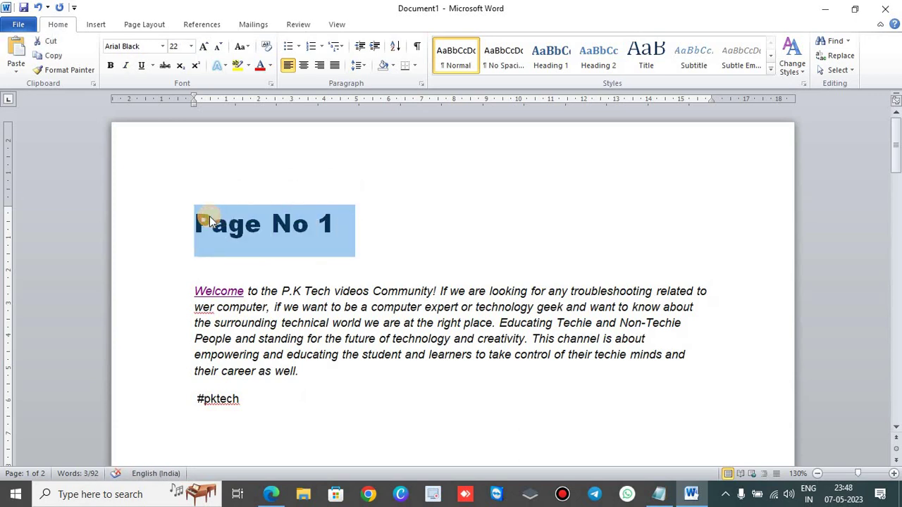
key("ctrl+r")
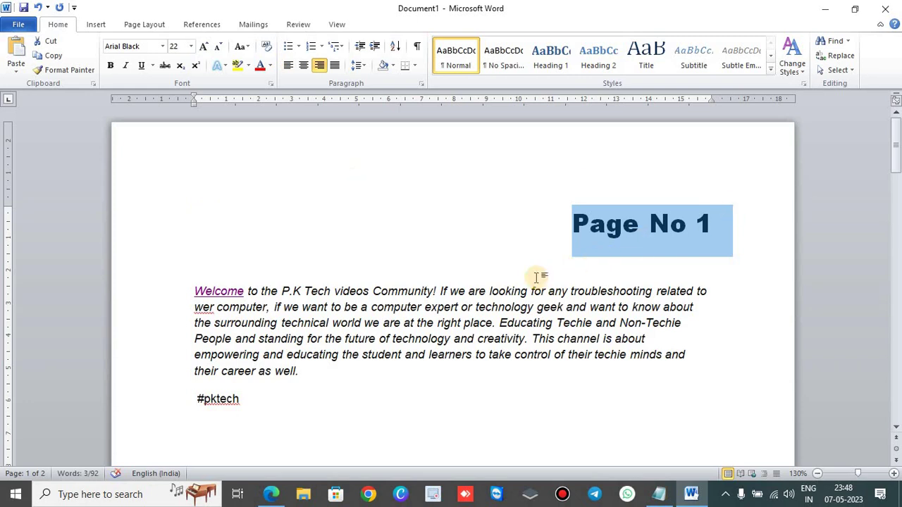
key("alt+Tab")
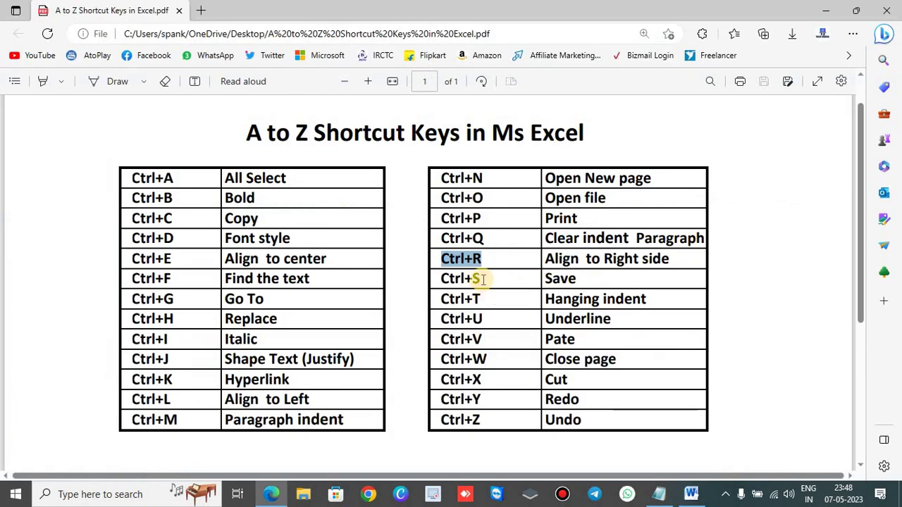
left_click_drag(481, 280, 451, 280)
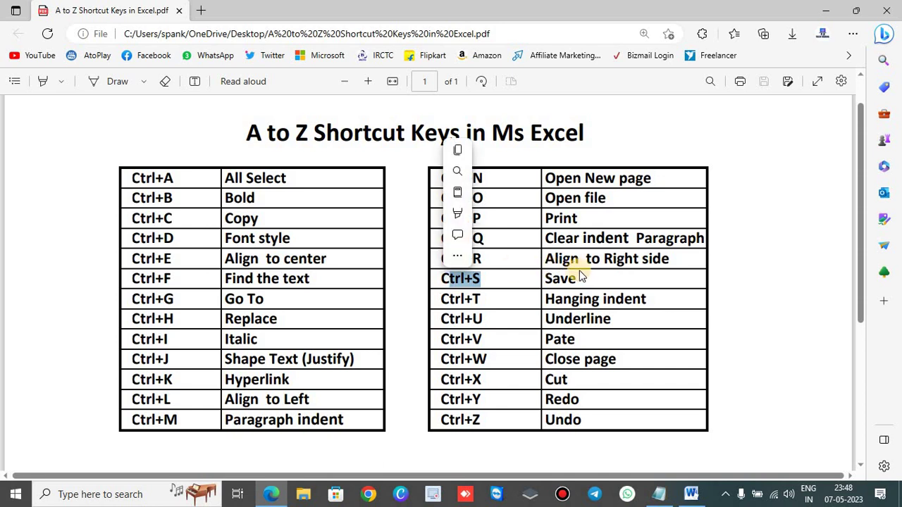
key("alt+Tab")
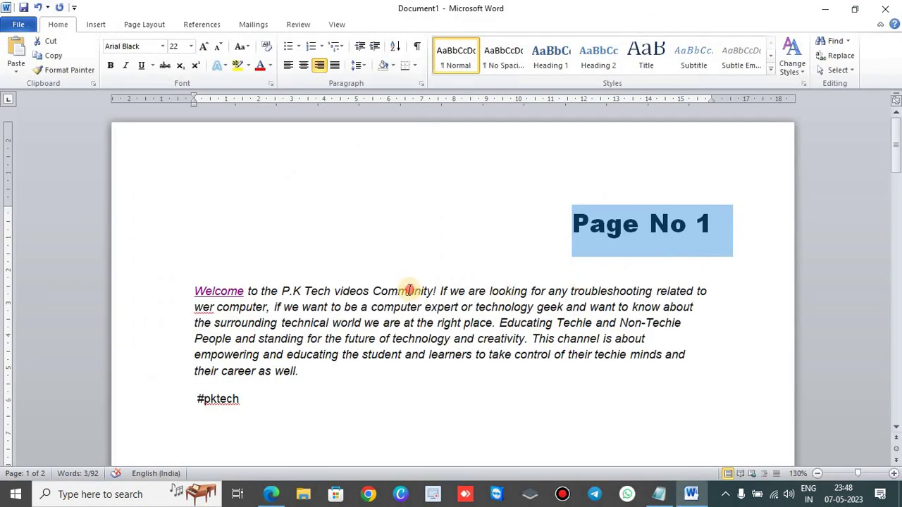
left_click(409, 290)
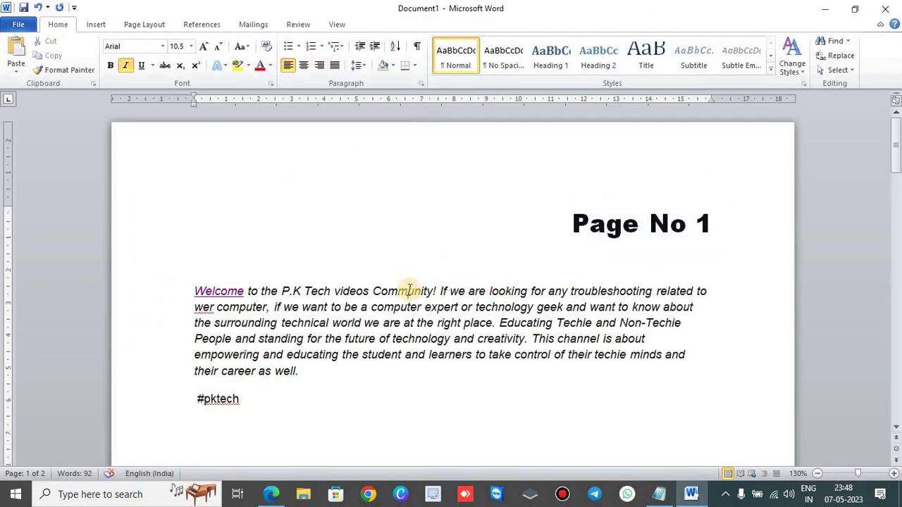
key("ctrl+s")
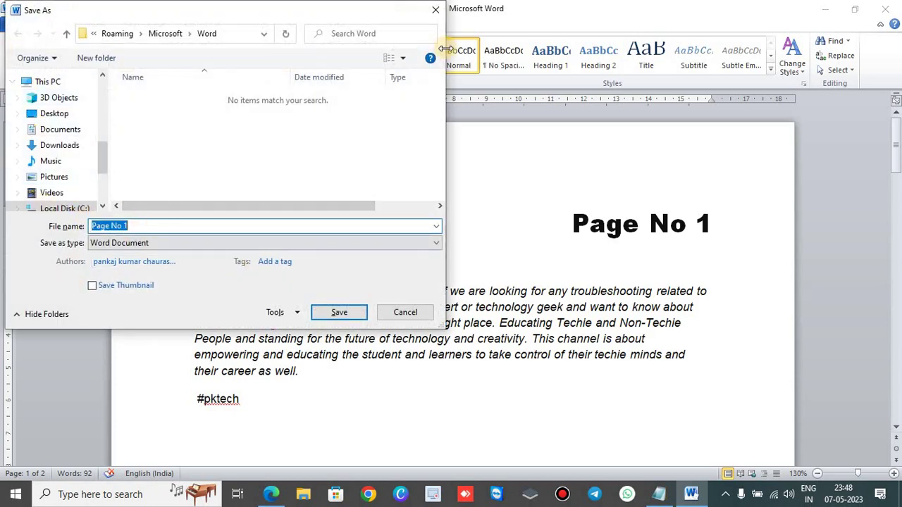
left_click(438, 12)
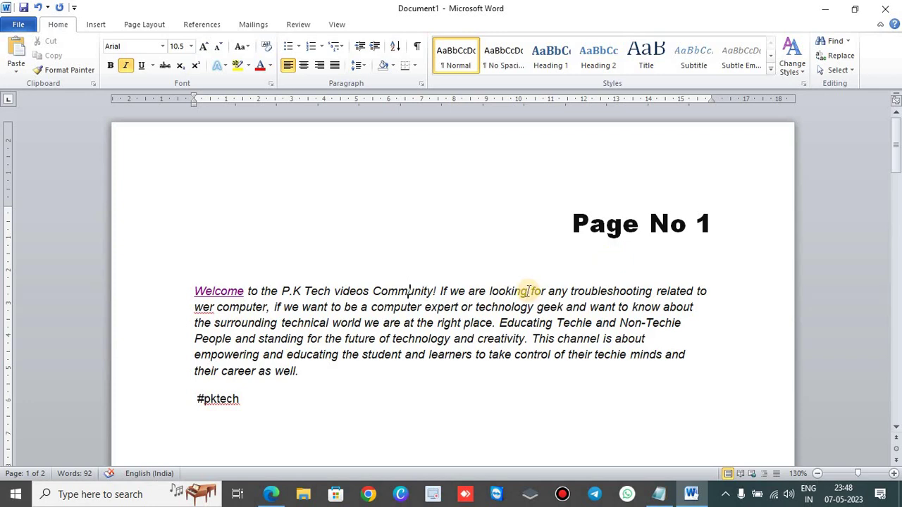
key("alt+Tab")
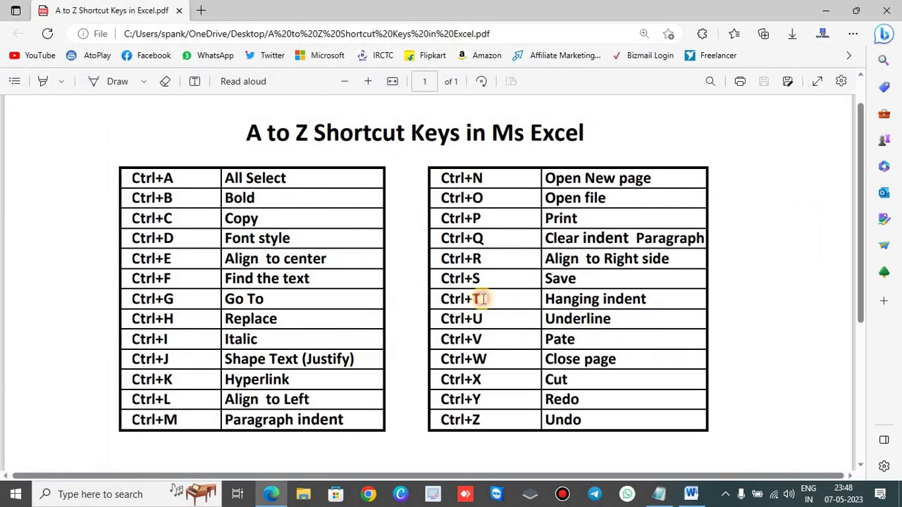
- Mark the Ctrl+T Hanging indent entry in the shortcut PDF and return to Word
left_click_drag(483, 298, 427, 301)
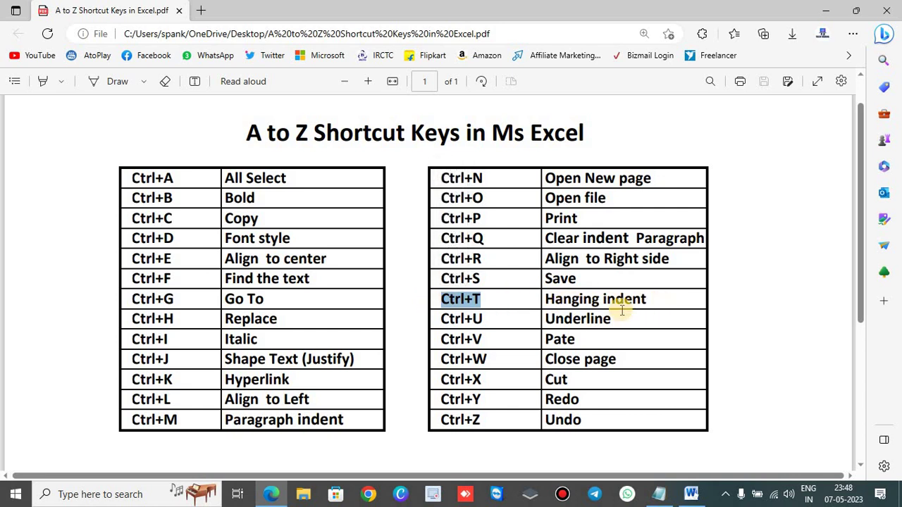
key("alt+Tab")
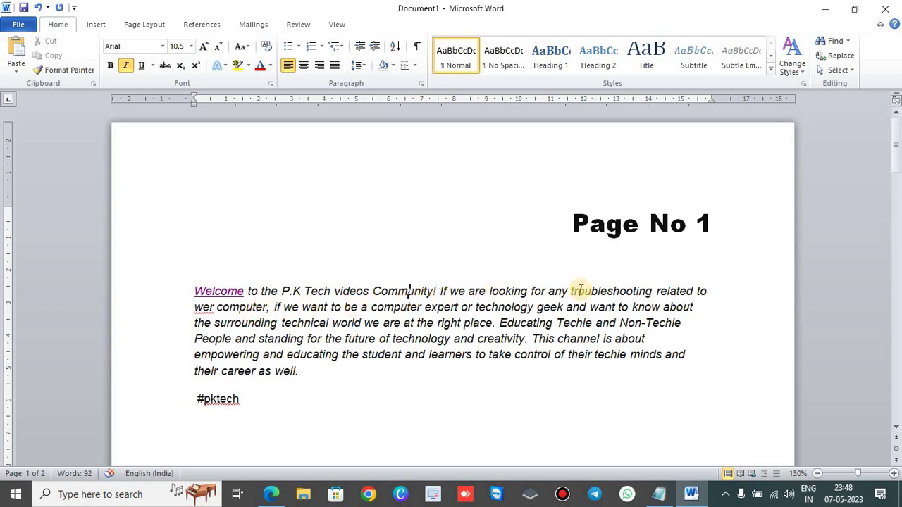
- Give Word's welcome paragraph a Ctrl+T hanging indent so its later lines sit further in
left_click(196, 294, "ctrl")
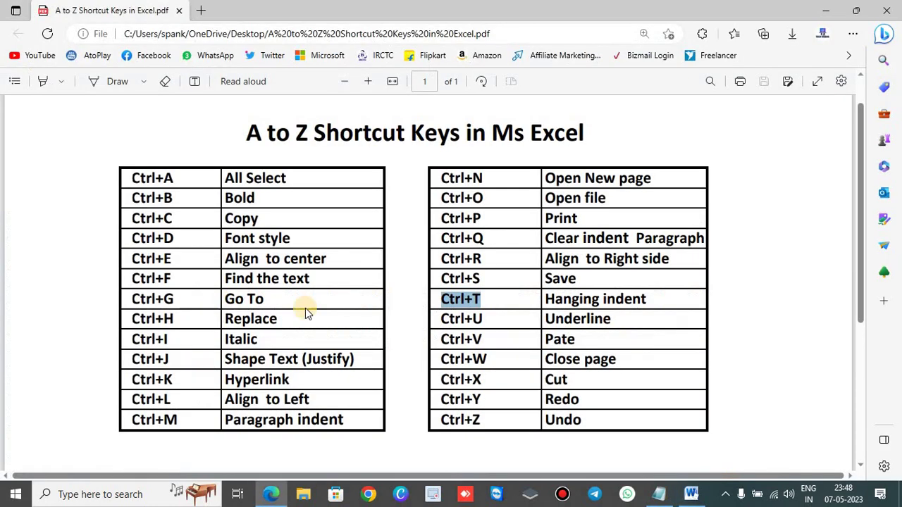
key("alt+Tab")
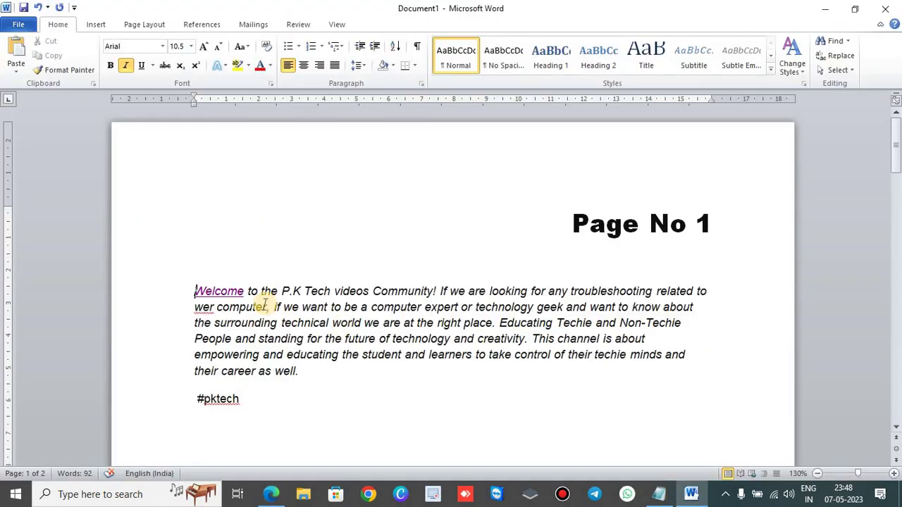
key("ctrl+t")
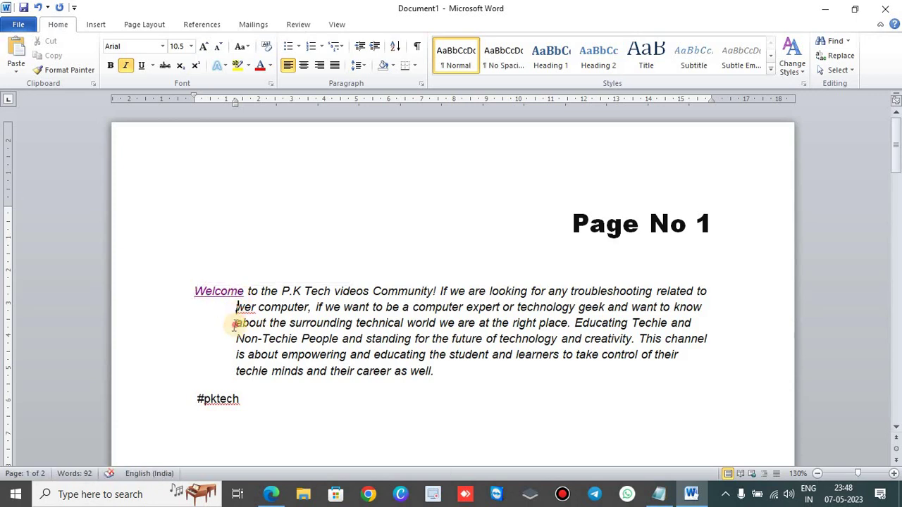
left_click_drag(235, 310, 270, 372)
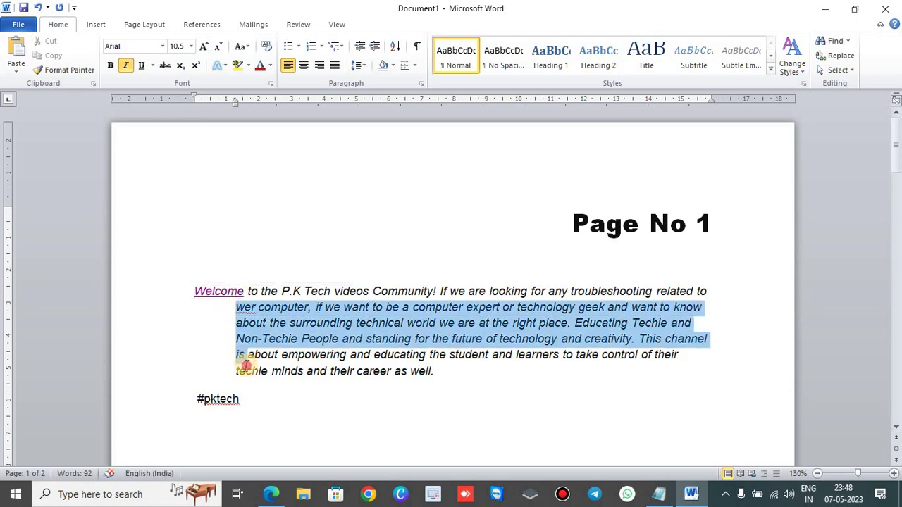
left_click(438, 418)
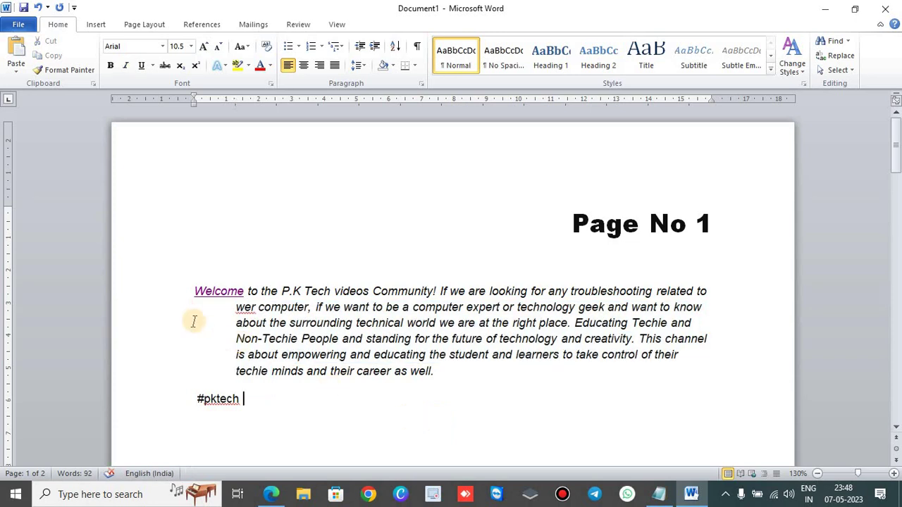
key("alt+Tab")
- Show the desktop and view the 1.PNG newspaper picture in Windows Photos
key("super+d")
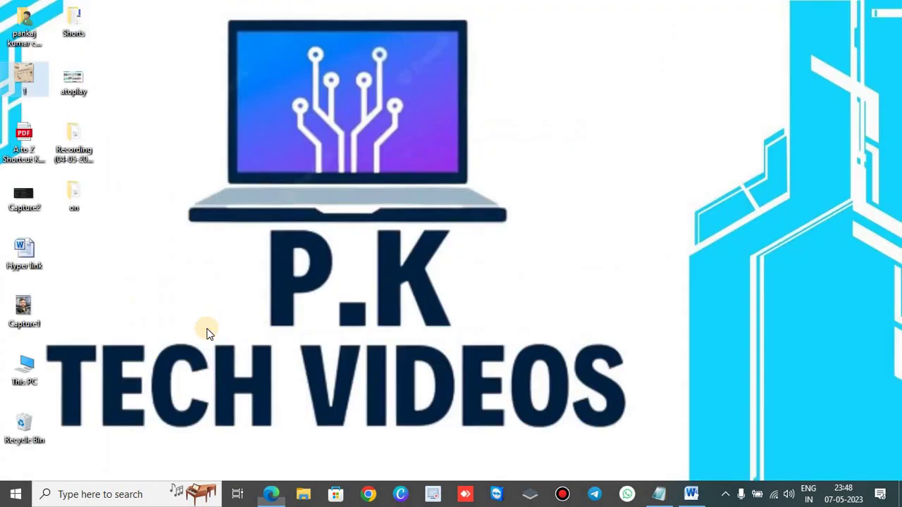
double_click(35, 97)
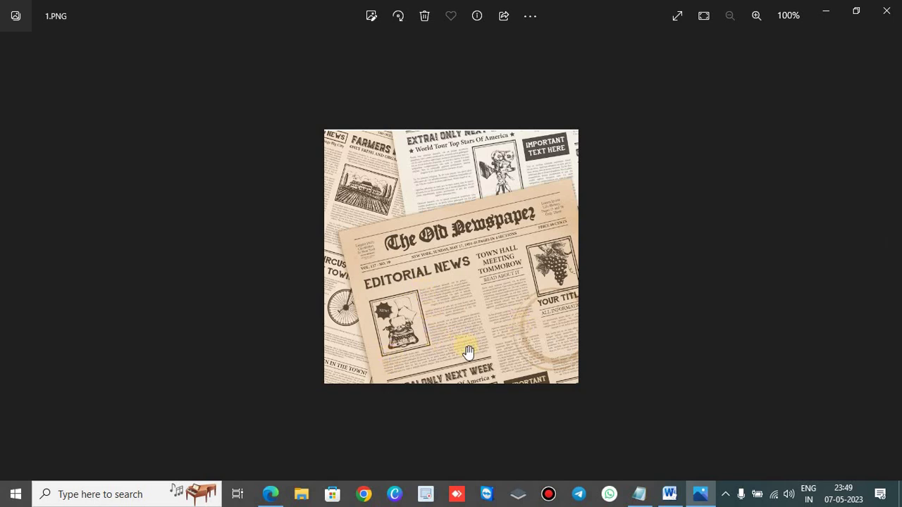
scroll(469, 353, "up", 3)
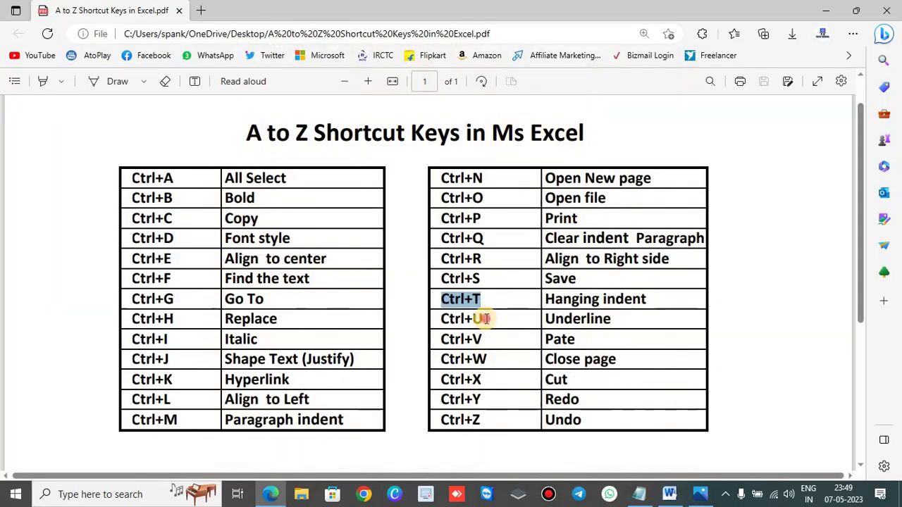
- Look up the Ctrl+U Underline entry in the shortcut PDF and return to Word
left_click_drag(486, 318, 436, 320)
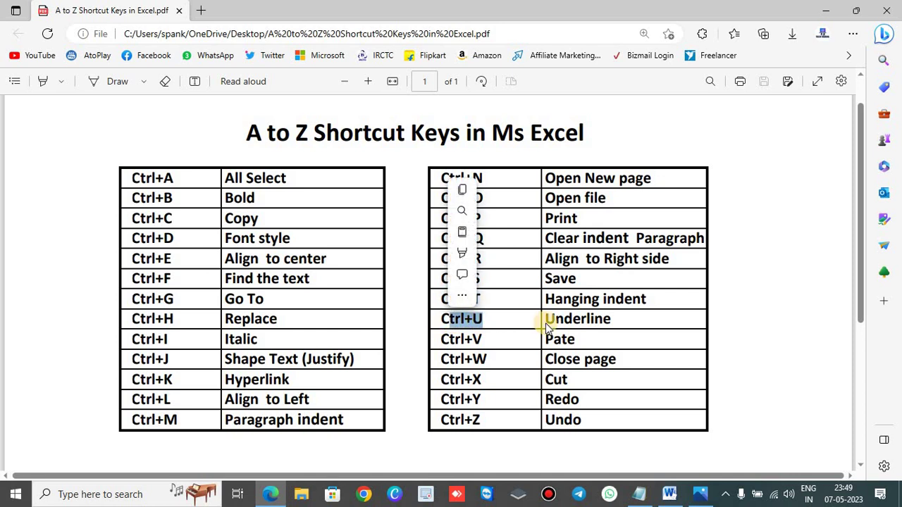
left_click_drag(543, 319, 631, 319)
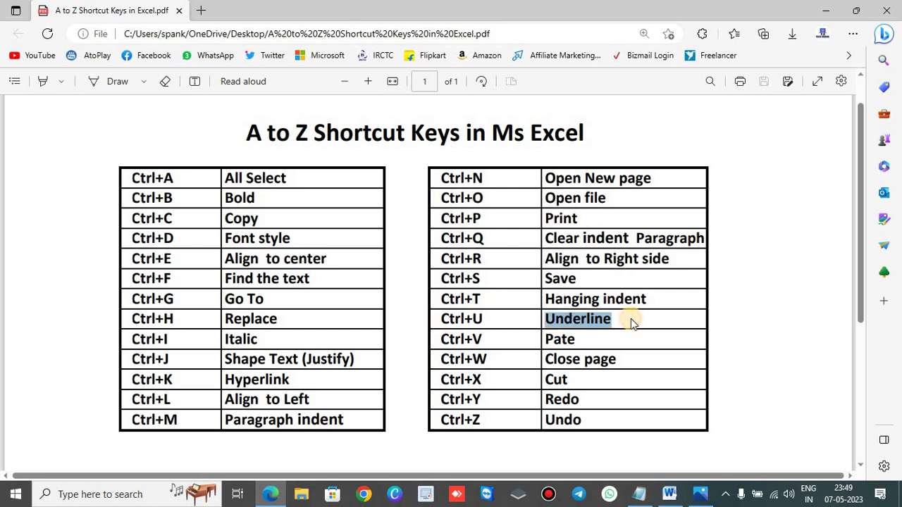
key("alt+Tab")
key("Tab")
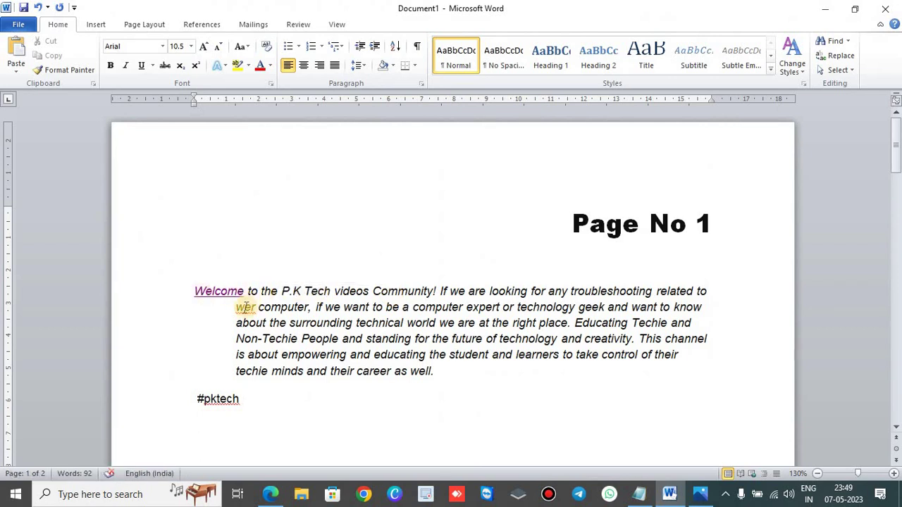
- Underline the word 'computer' in the welcome paragraph with Ctrl+U
left_click_drag(258, 307, 308, 308)
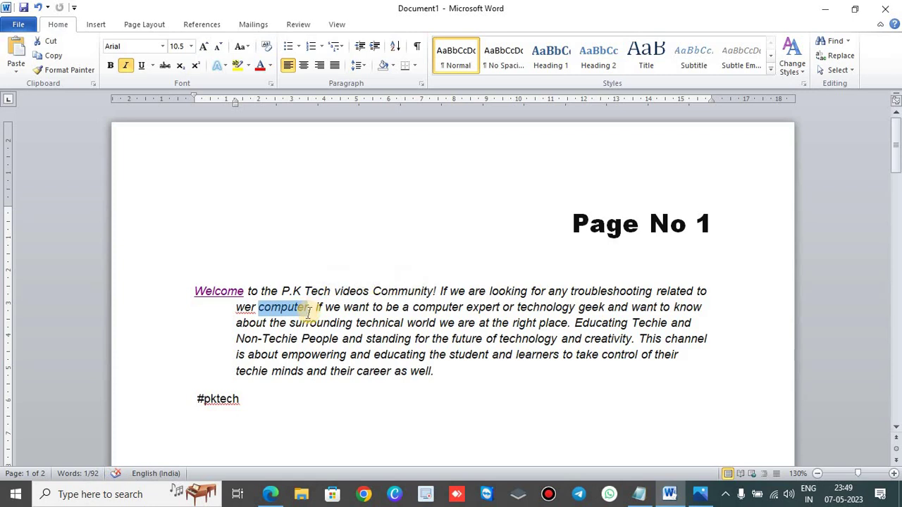
key("ctrl+u")
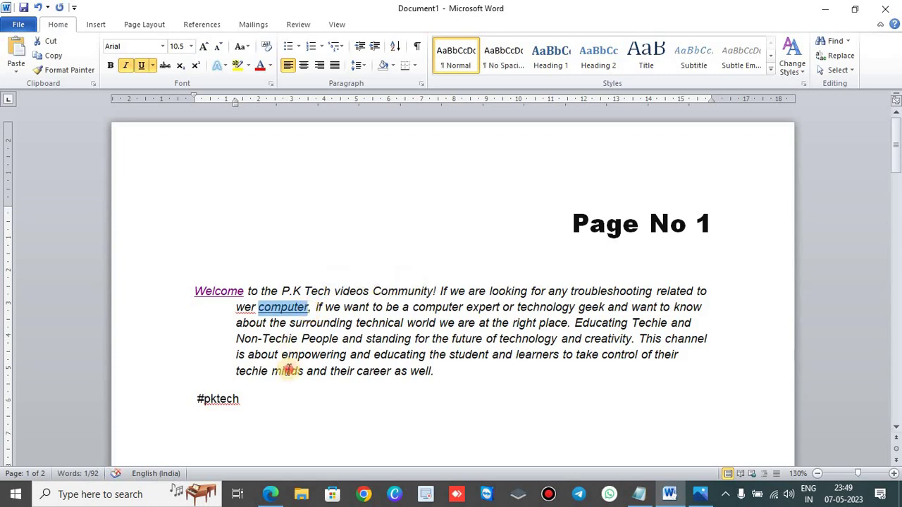
left_click(285, 371)
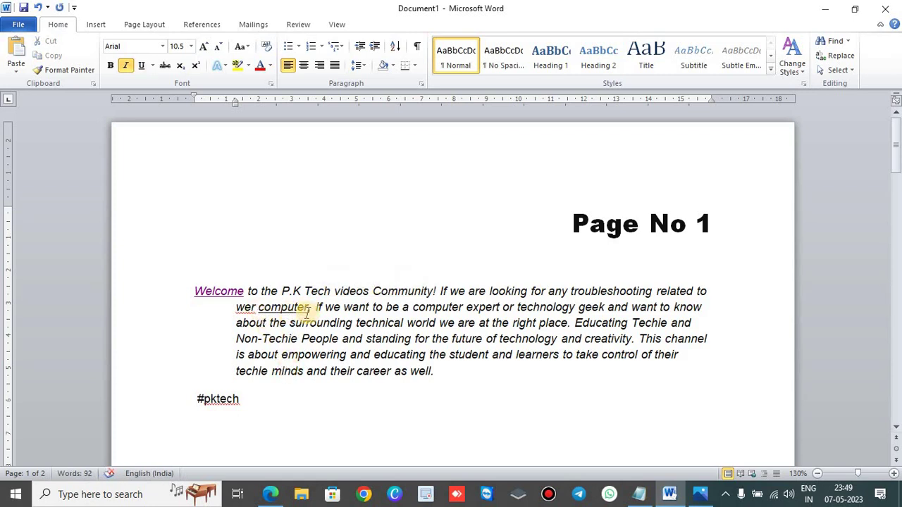
key("alt+Tab")
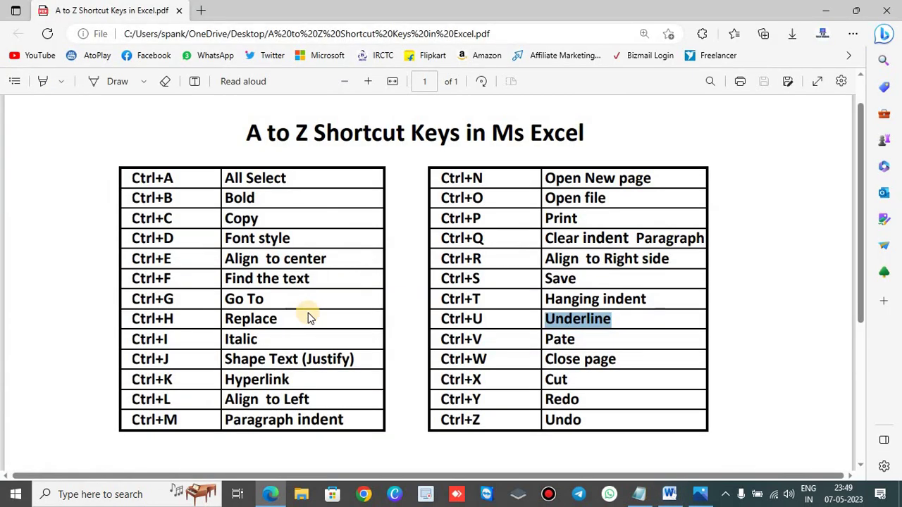
- Paste 'Community' at the end of the welcome paragraph using Ctrl+V
left_click_drag(485, 338, 439, 342)
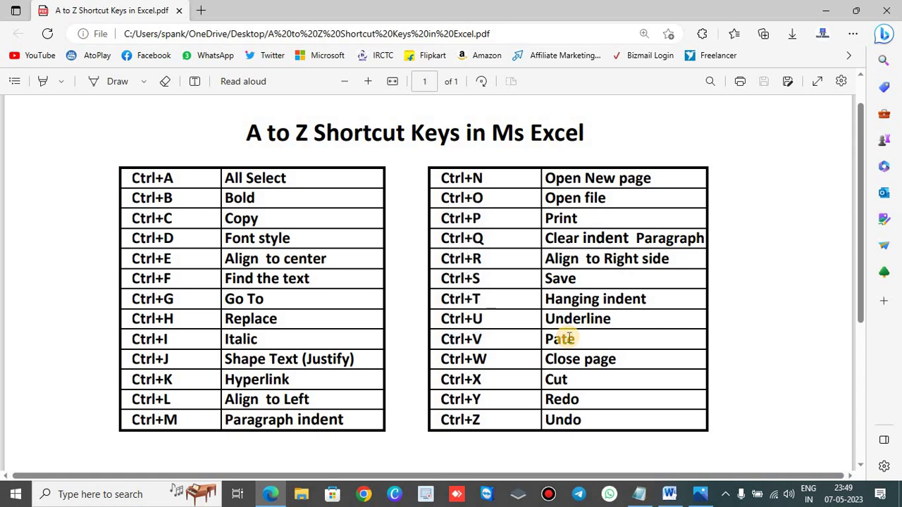
key("alt+Tab")
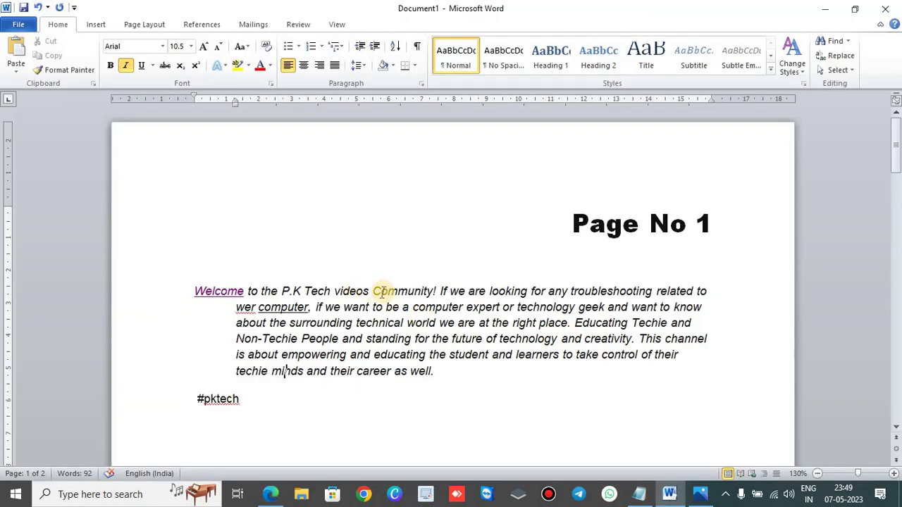
left_click_drag(398, 291, 431, 293)
key("ctrl+c")
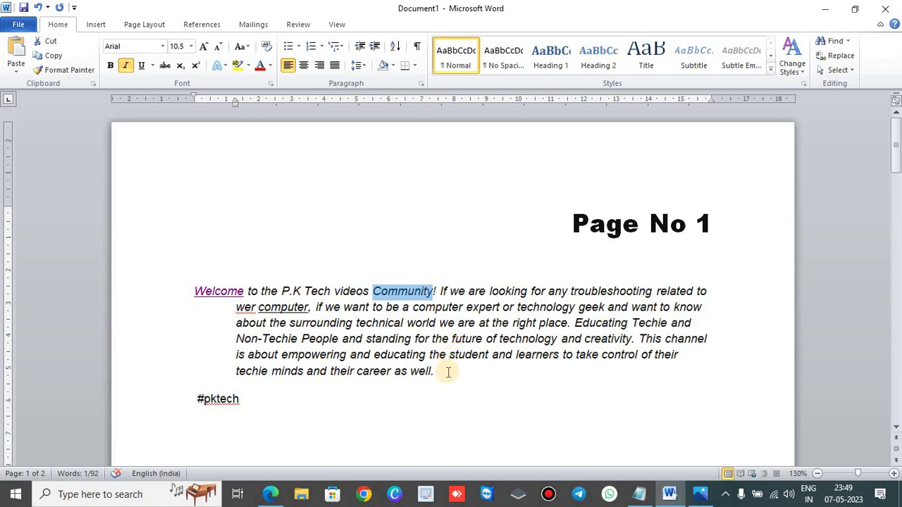
left_click(448, 372)
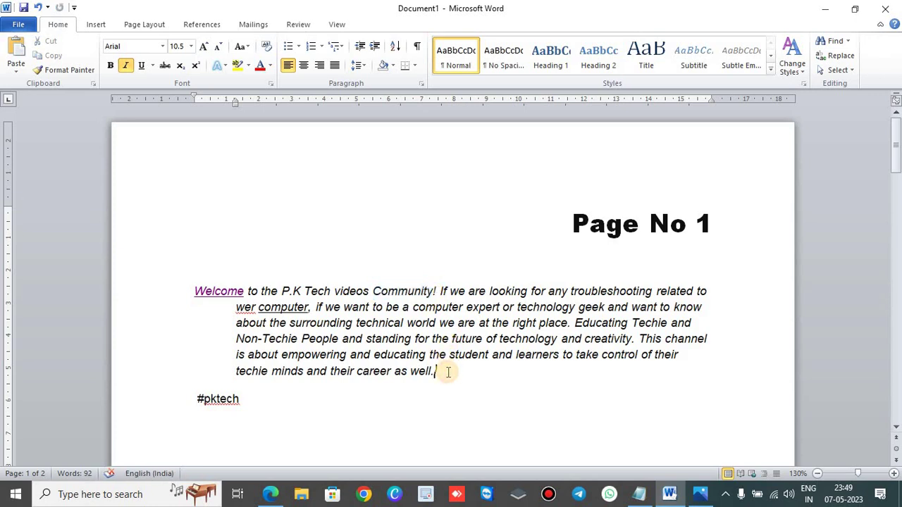
key("ctrl+v")
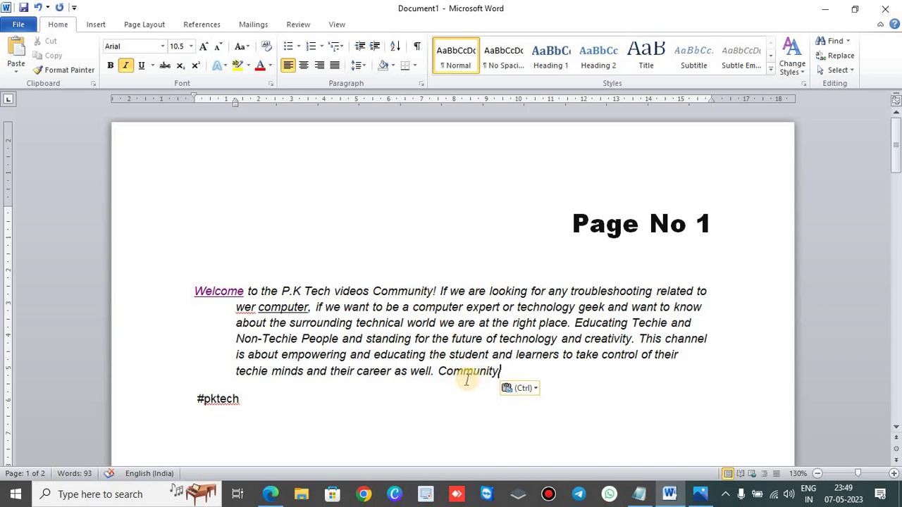
key("alt+Tab")
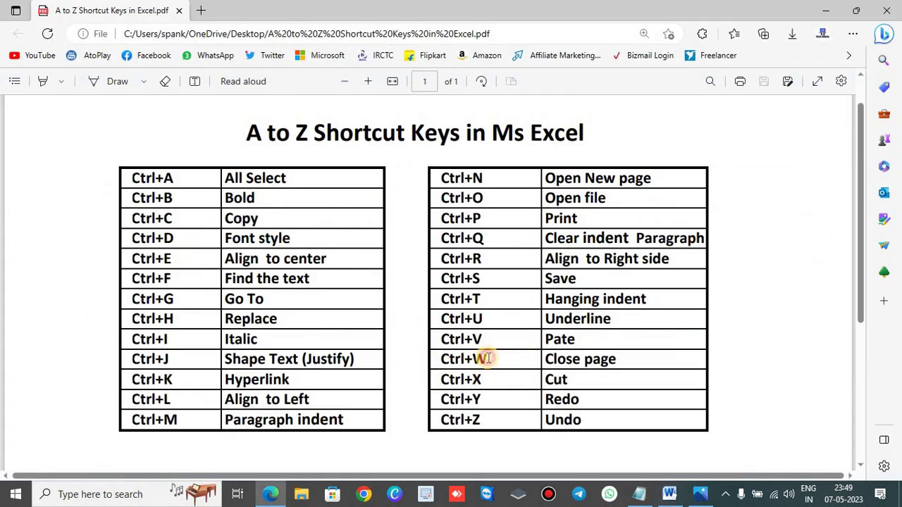
- Try Ctrl+W on Document1 and cancel the save prompt to keep it open
left_click_drag(489, 359, 438, 358)
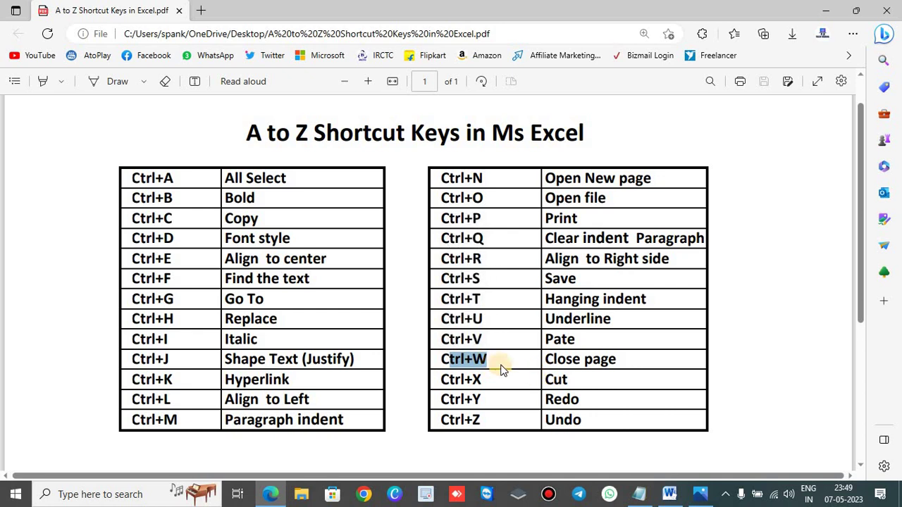
key("alt+Tab")
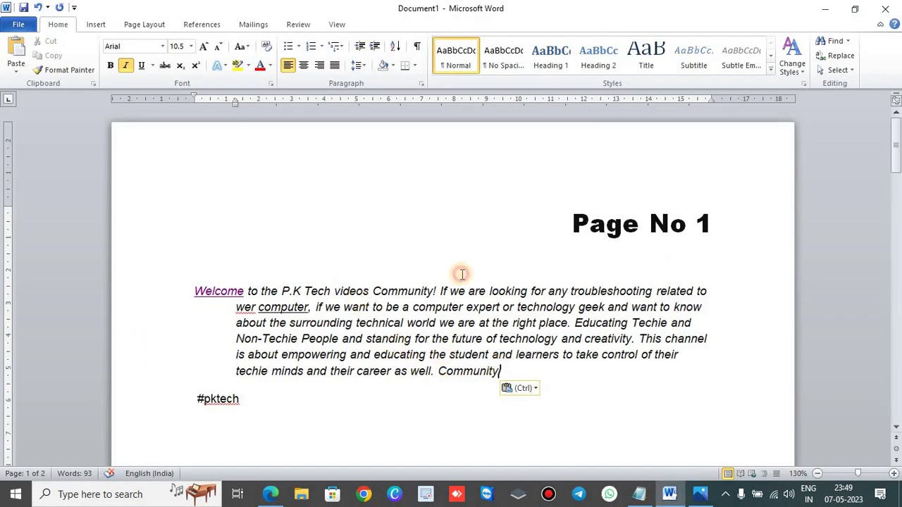
scroll(461, 274, "down", 4)
scroll(461, 275, "up", 4)
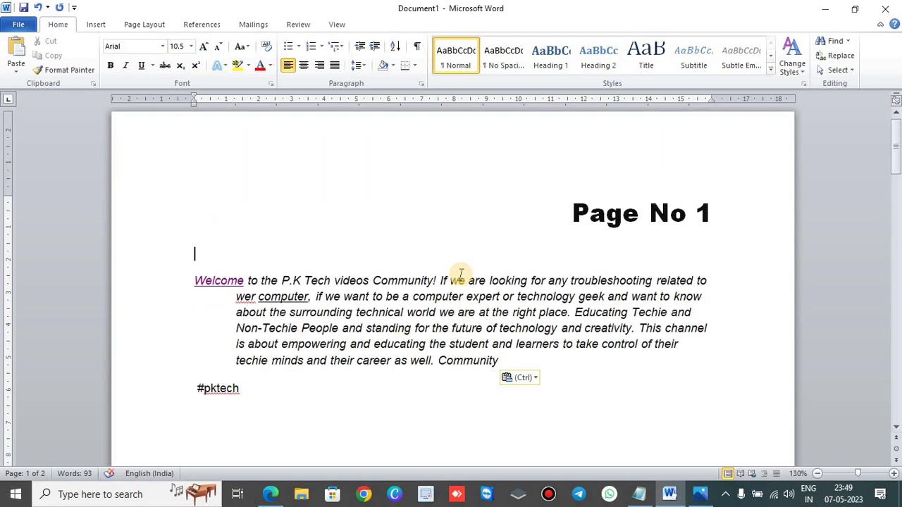
key("ctrl+w")
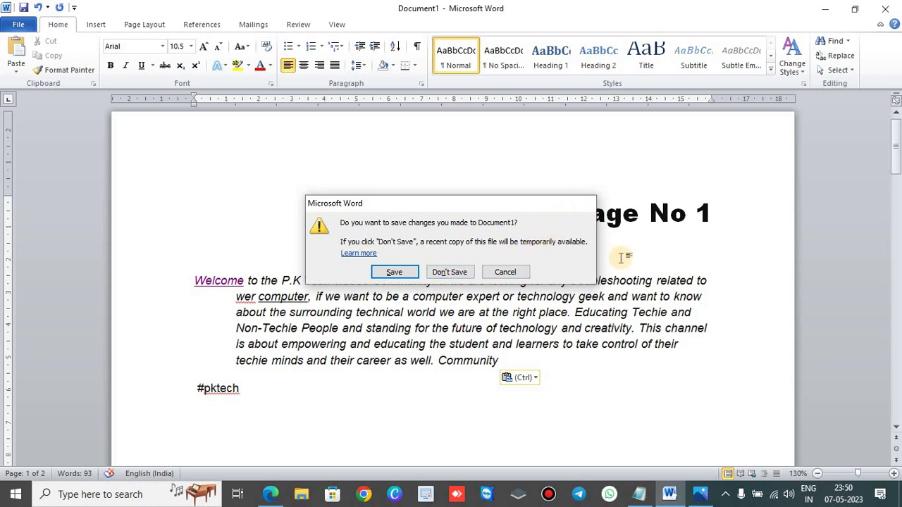
key("Escape")
key("alt+Tab")
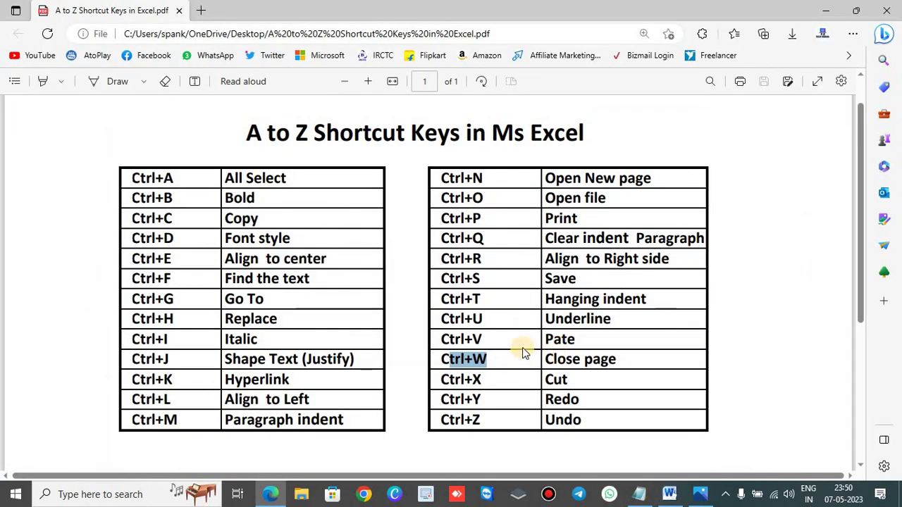
- Cut 'P.K Tech videos' from the welcome sentence after looking up Ctrl+X
left_click_drag(487, 378, 430, 379)
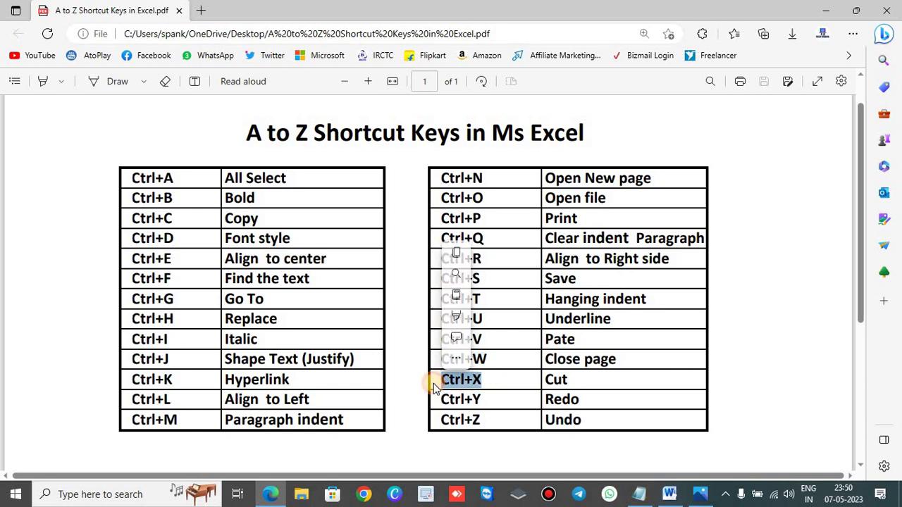
key("alt+Tab")
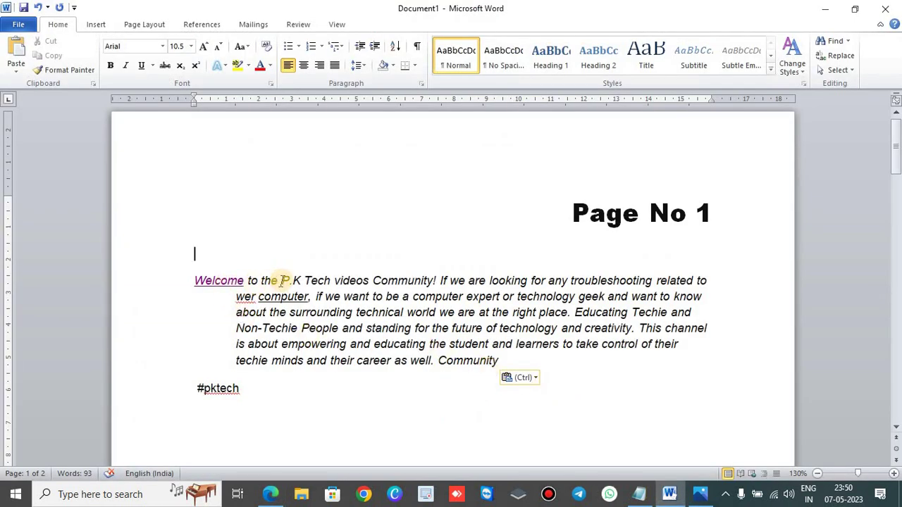
left_click_drag(282, 281, 354, 284)
key("ctrl+c")
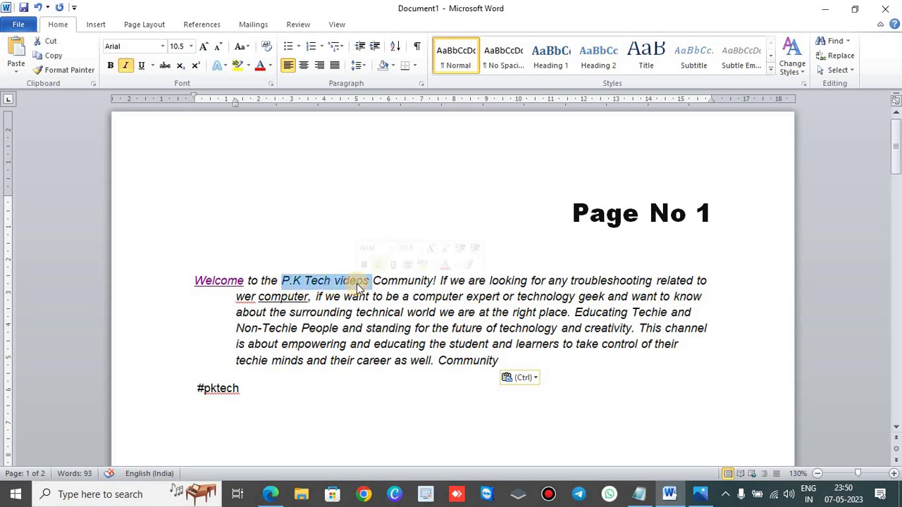
key("Delete")
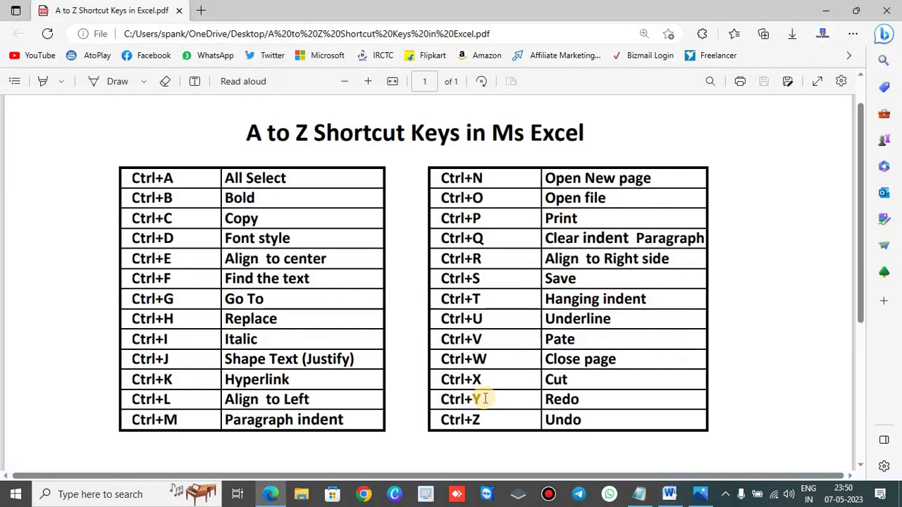
- Undo the cut to restore 'P.K Tech videos', then redo it to remove them again
left_click_drag(482, 399, 441, 399)
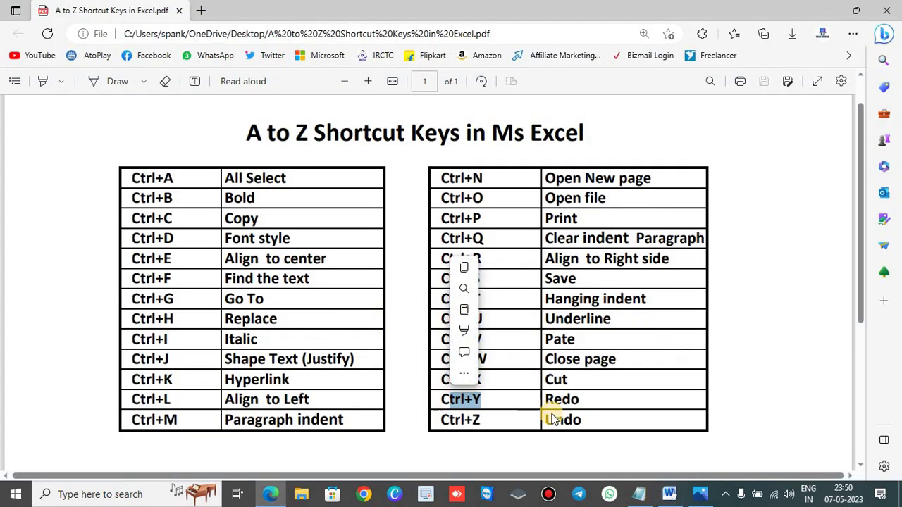
left_click(582, 400)
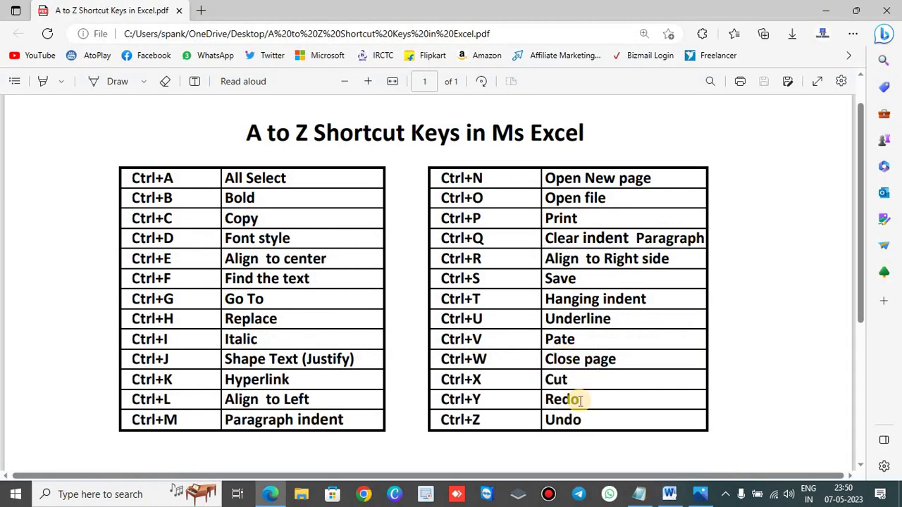
mouse_move(515, 429)
left_mouse_down()
mouse_move(461, 427)
mouse_move(600, 433)
left_mouse_up()
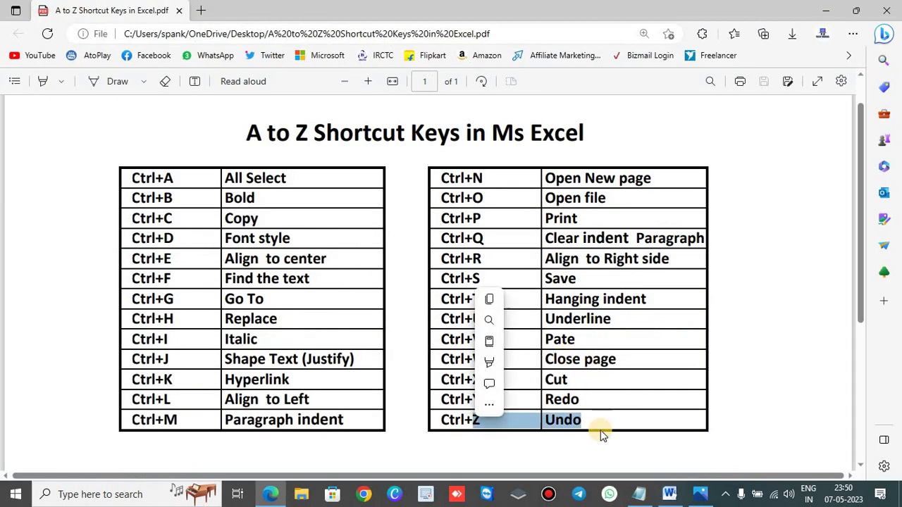
key("alt+Tab")
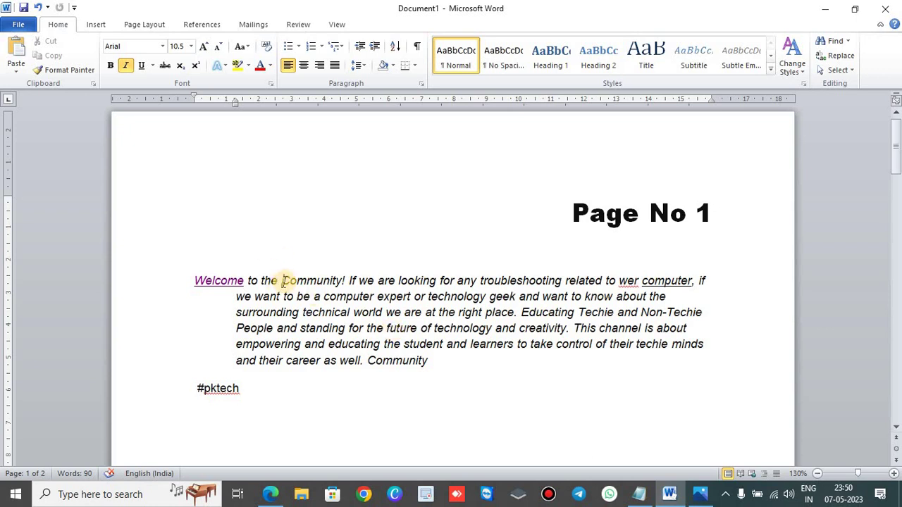
key("ctrl+v")
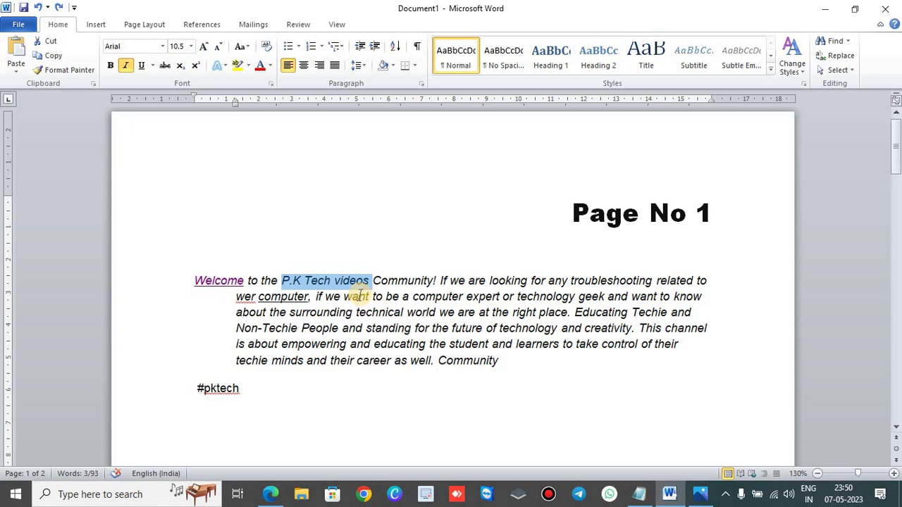
key("Delete")
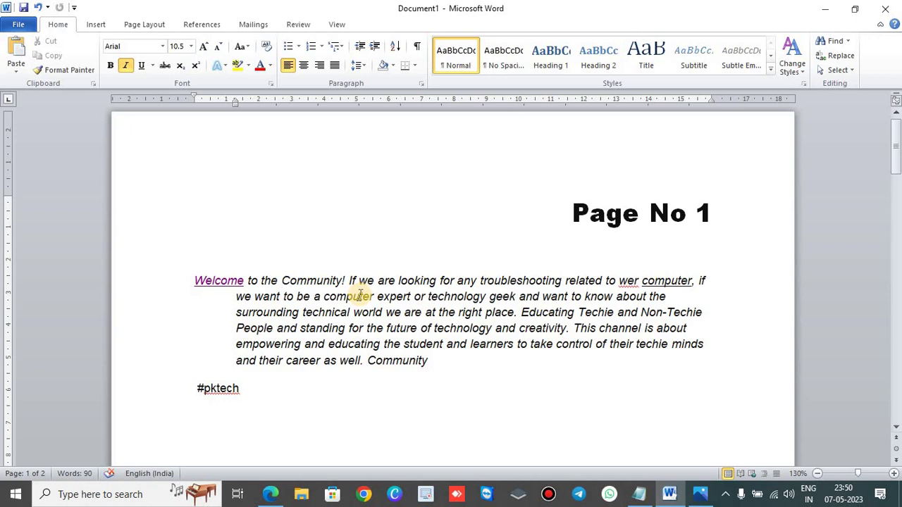
key("alt+Tab")
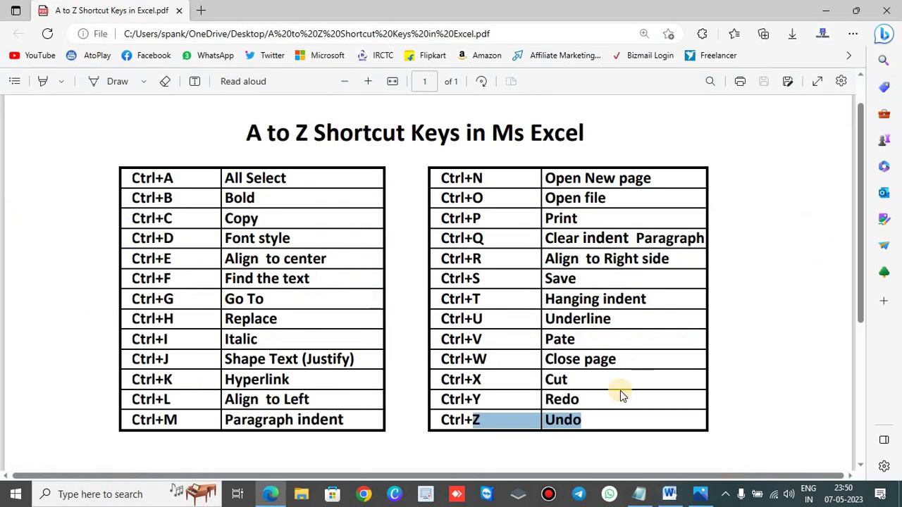
- Select the whole paragraph with #pktech and open, then dismiss, its context menu
key("alt+Tab")
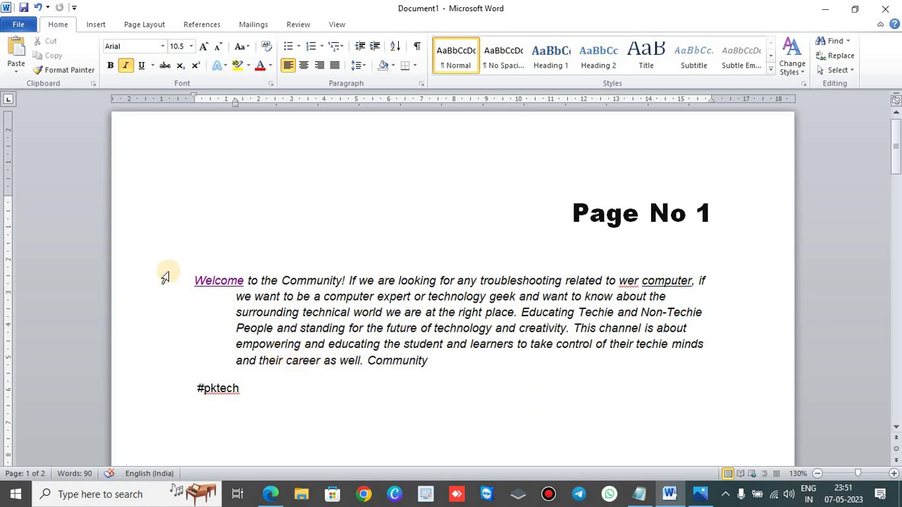
left_click_drag(187, 273, 444, 384)
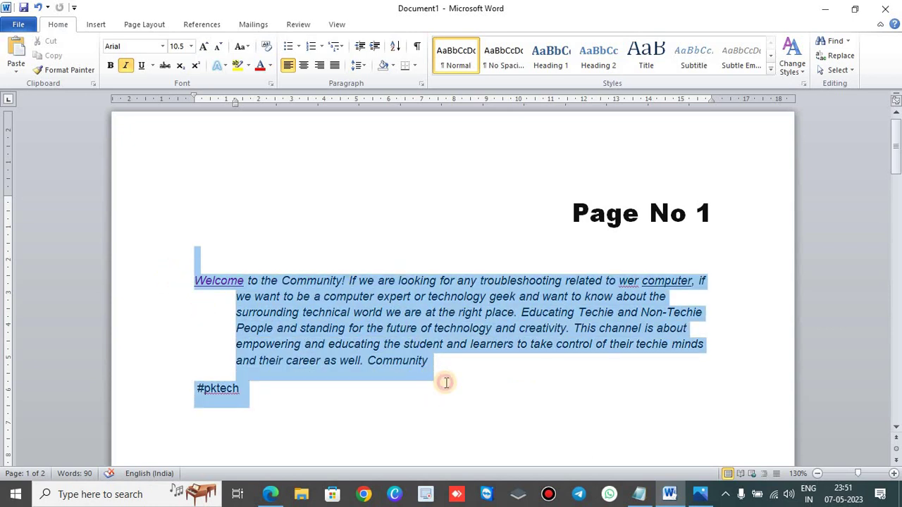
right_click(389, 398)
key("Escape")
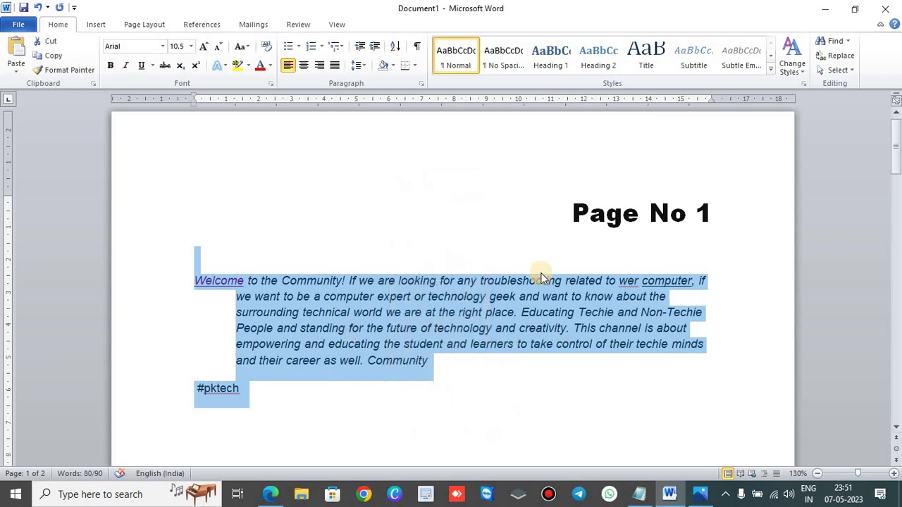
left_click(417, 282)
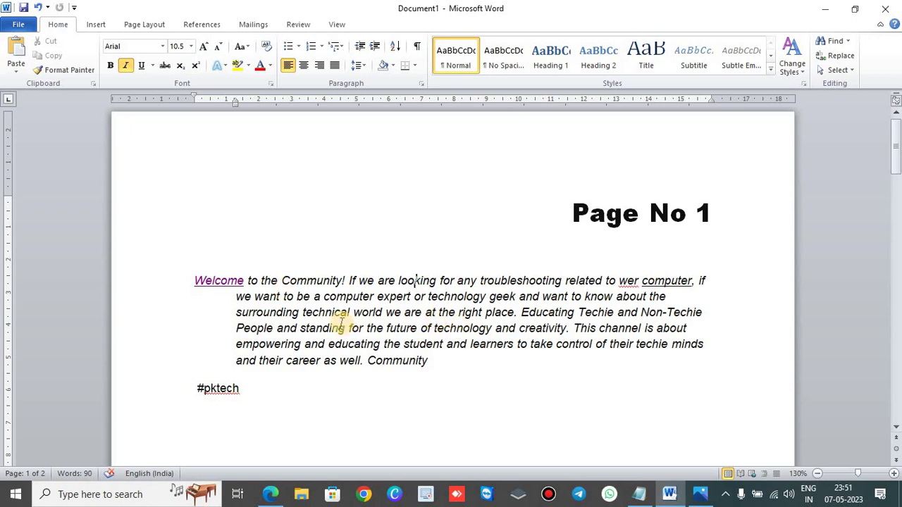
- Close Document1 without saving its changes
left_click(377, 328)
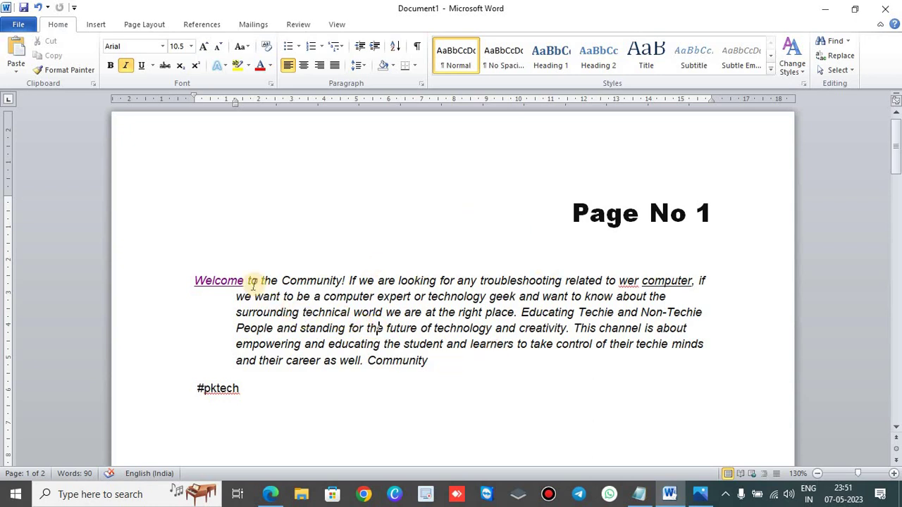
left_click_drag(247, 280, 463, 362)
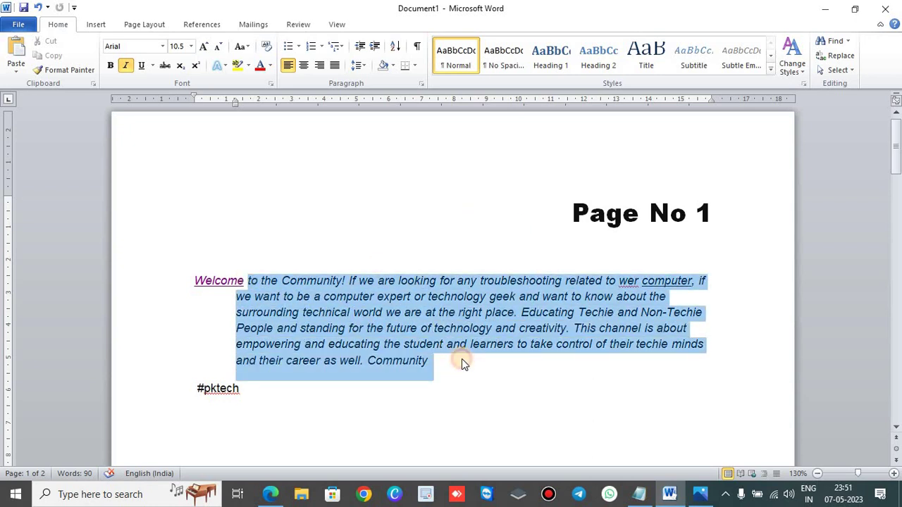
left_click(575, 167)
left_click(880, 15)
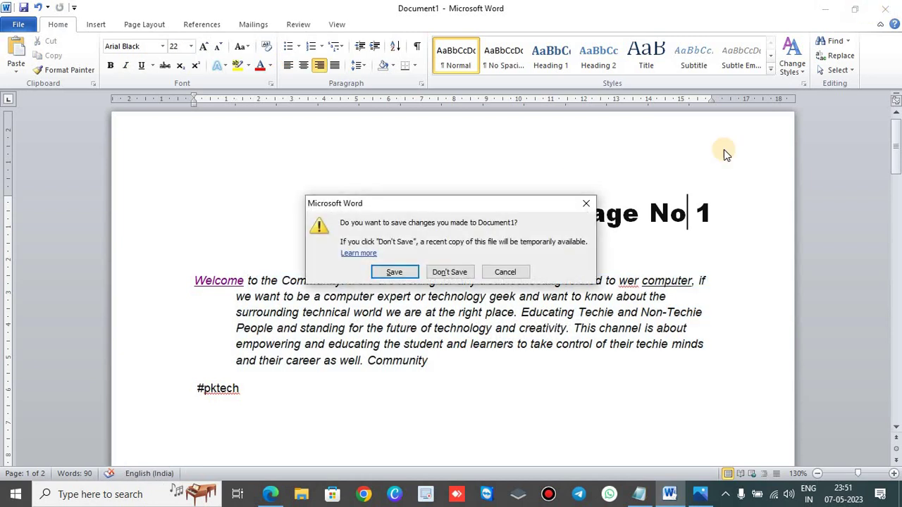
left_click(454, 272)
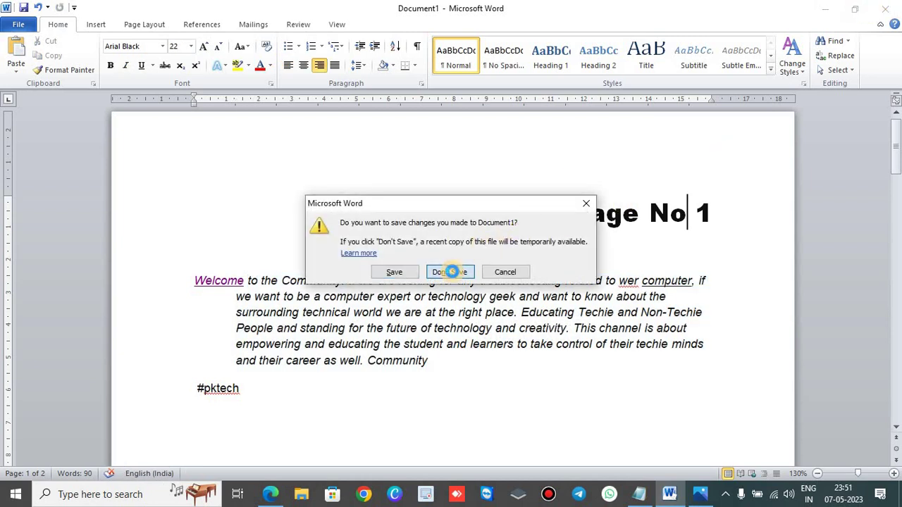